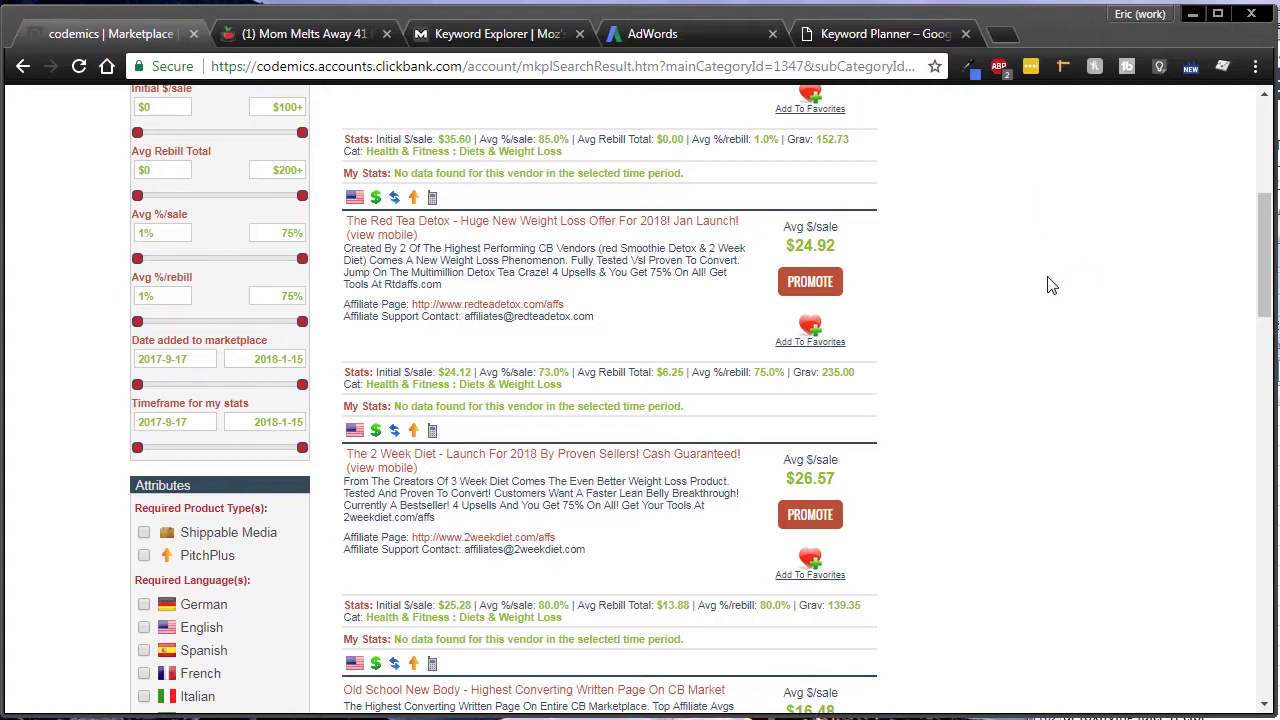
Examine the Red Tea Detox offer and its average sale value among the Diets & Weight Loss listings, and go to its site.
scroll(1050, 285, down, 2)
scroll(1050, 285, up, 3)
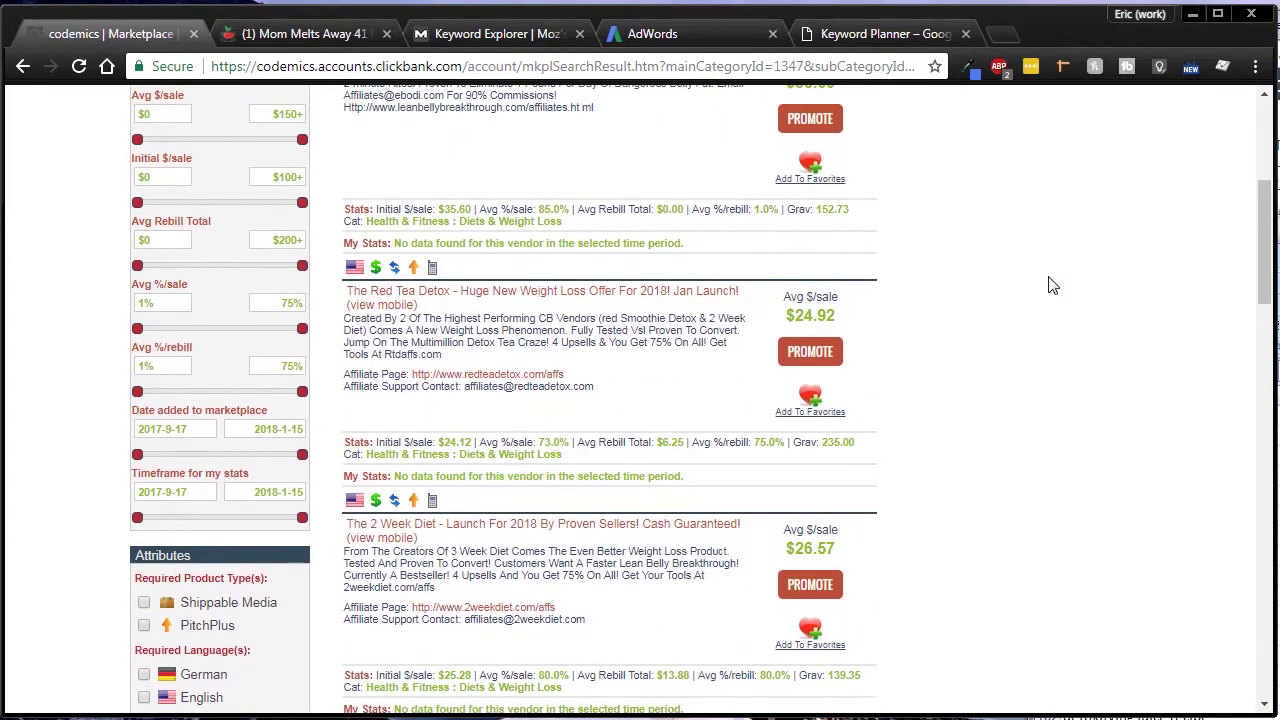
scroll(1050, 285, up, 4)
scroll(1050, 287, down, 3)
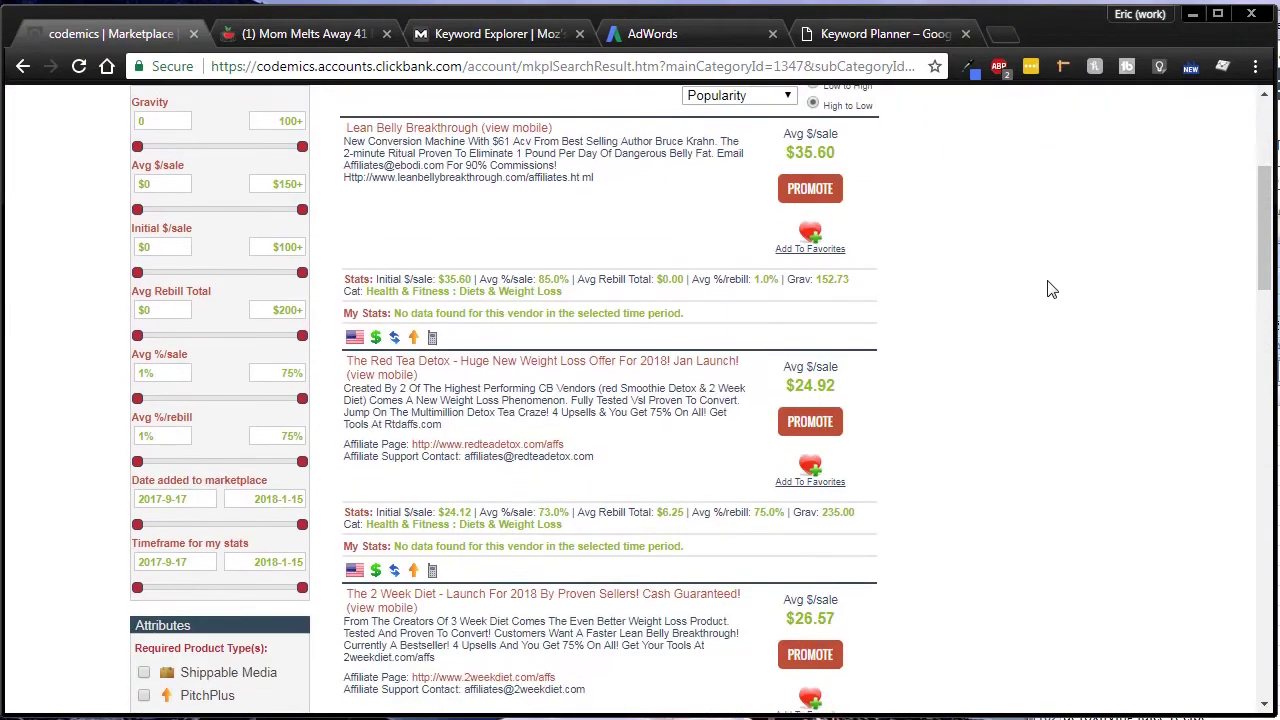
scroll(1050, 288, down, 1)
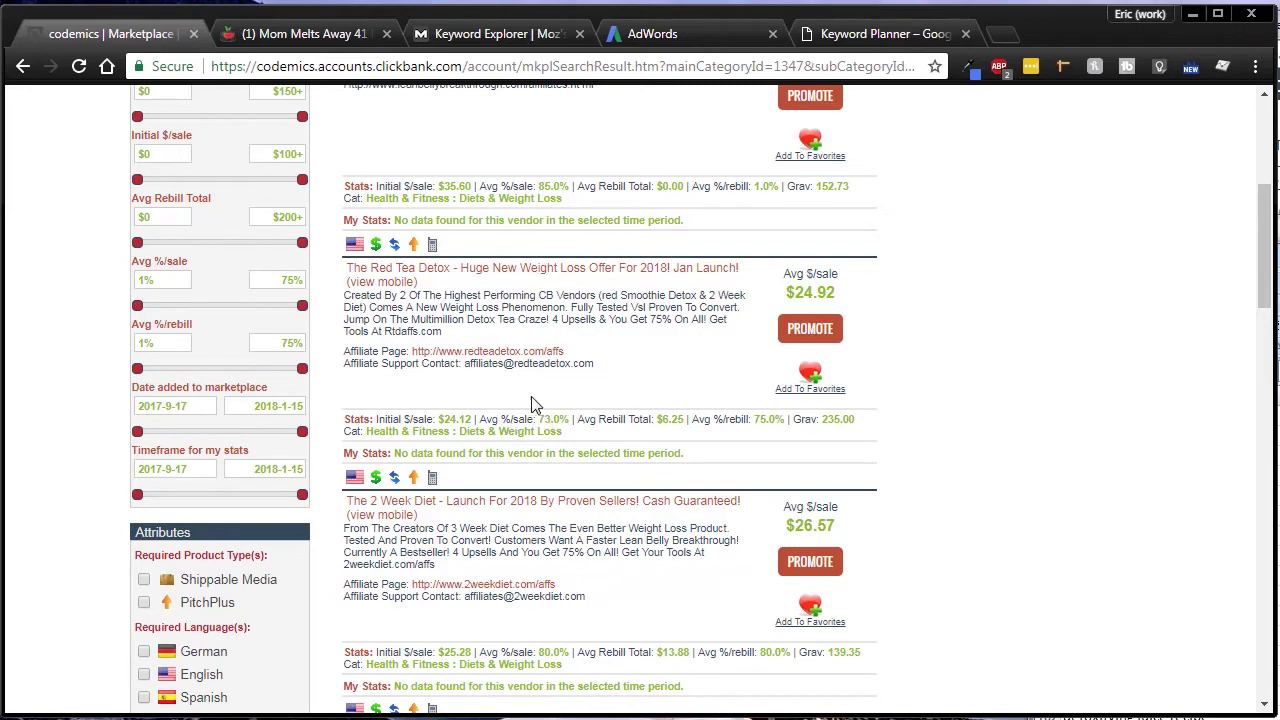
double_click(800, 289)
click(914, 302)
click(518, 353)
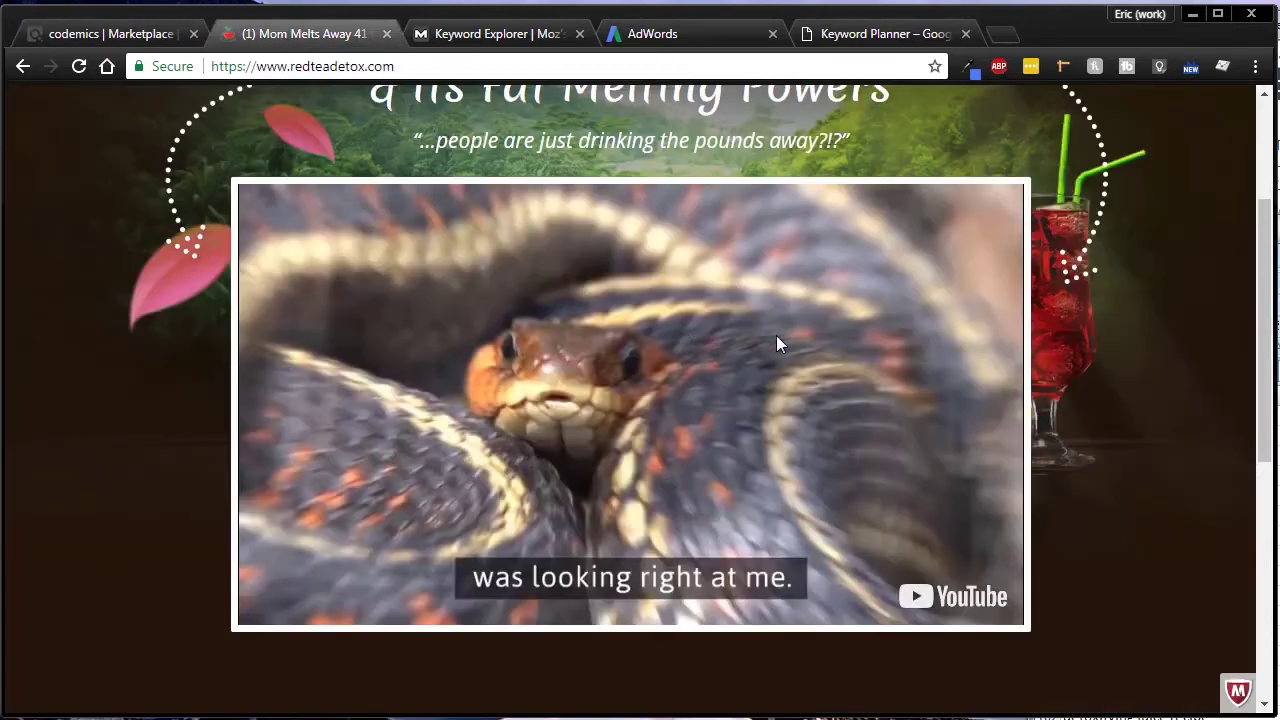
Look over the Red Tea Detox sales page and open its affiliate program page.
scroll(776, 335, down, 5)
scroll(768, 336, up, 7)
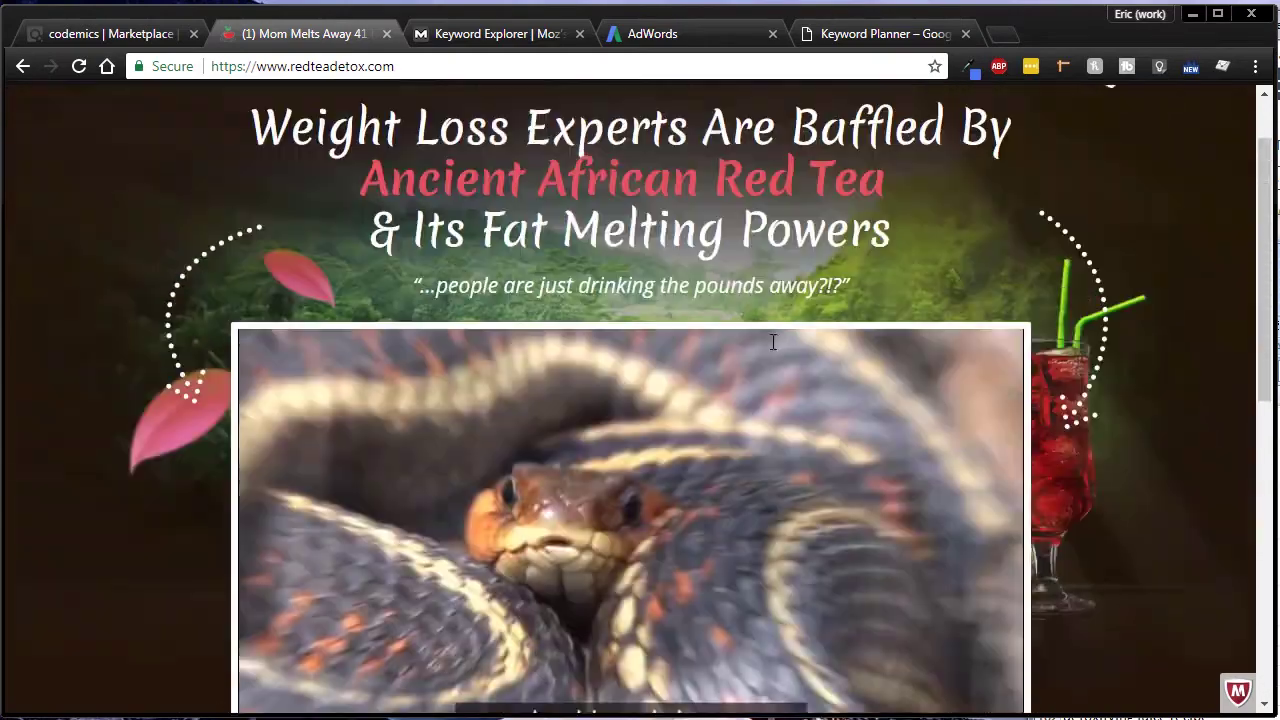
scroll(772, 342, up, 2)
scroll(774, 342, down, 8)
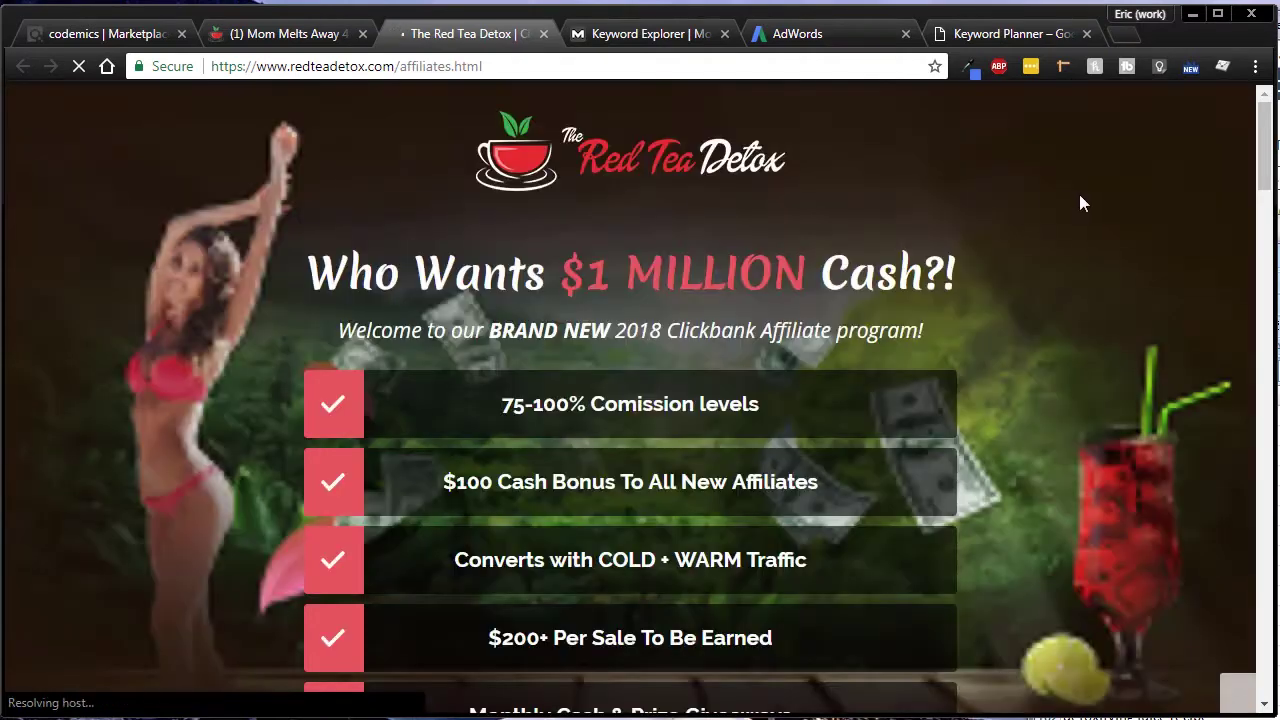
Review the affiliate page's commission offer, Facts section and earnings proof, and close the page to return to the sales page.
scroll(1069, 219, down, 2)
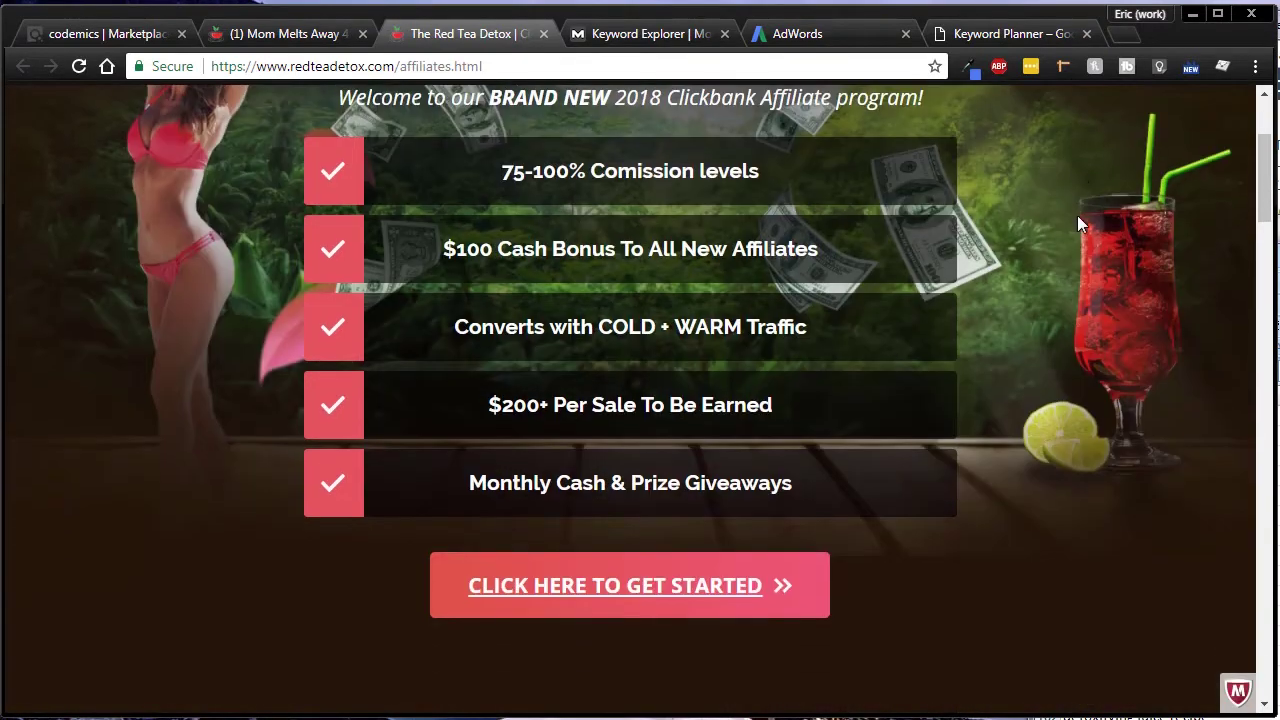
scroll(1077, 215, down, 6)
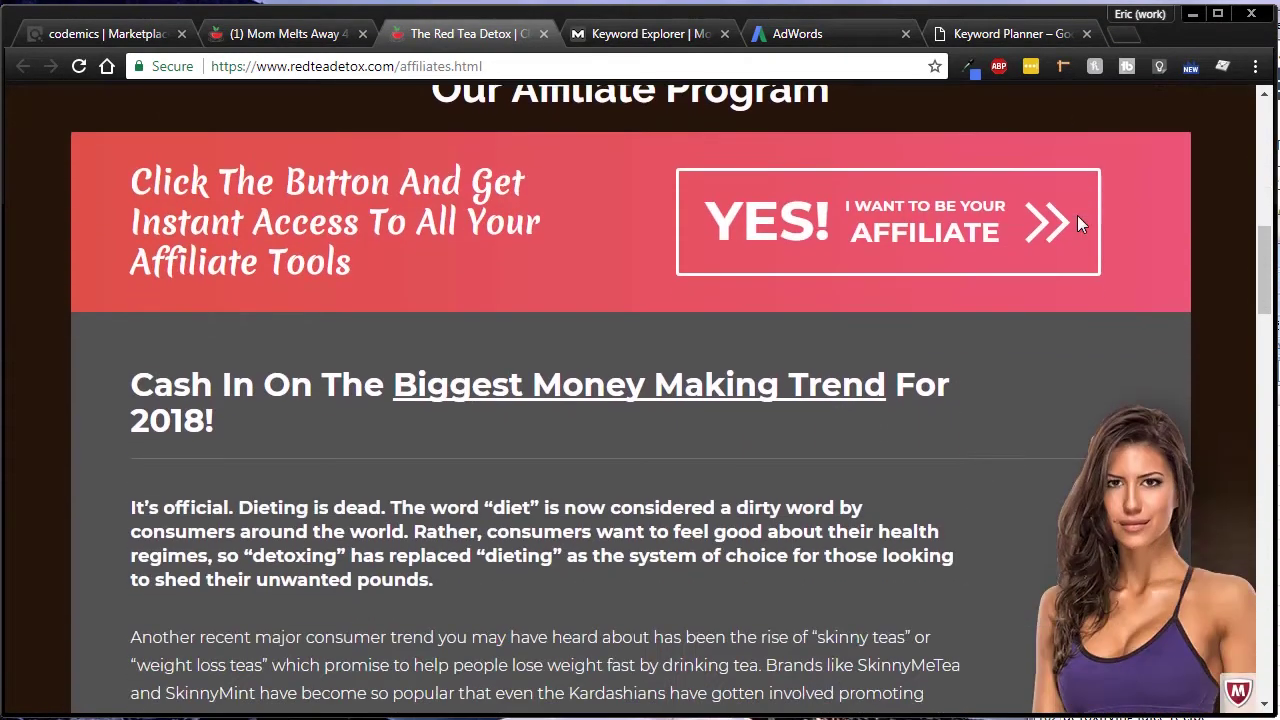
scroll(1077, 215, down, 4)
scroll(1077, 215, up, 4)
scroll(1077, 218, down, 10)
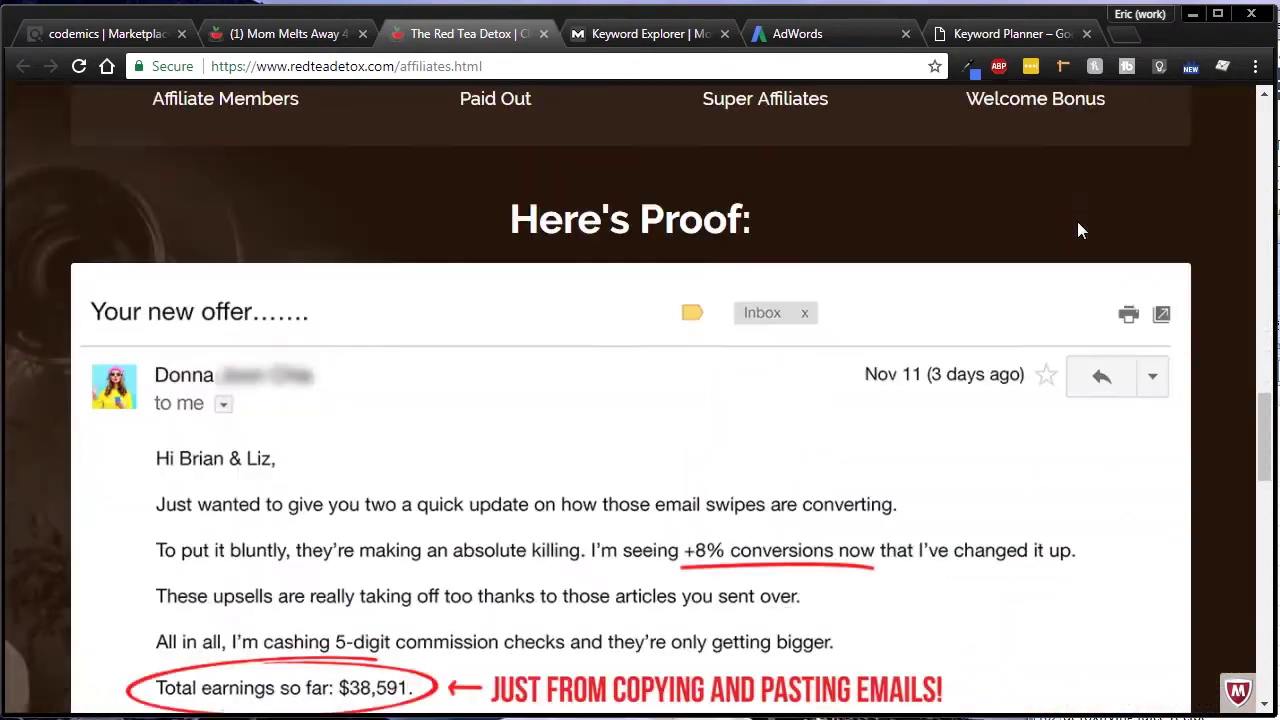
scroll(1077, 222, down, 2)
scroll(1077, 222, up, 7)
scroll(1077, 222, down, 1)
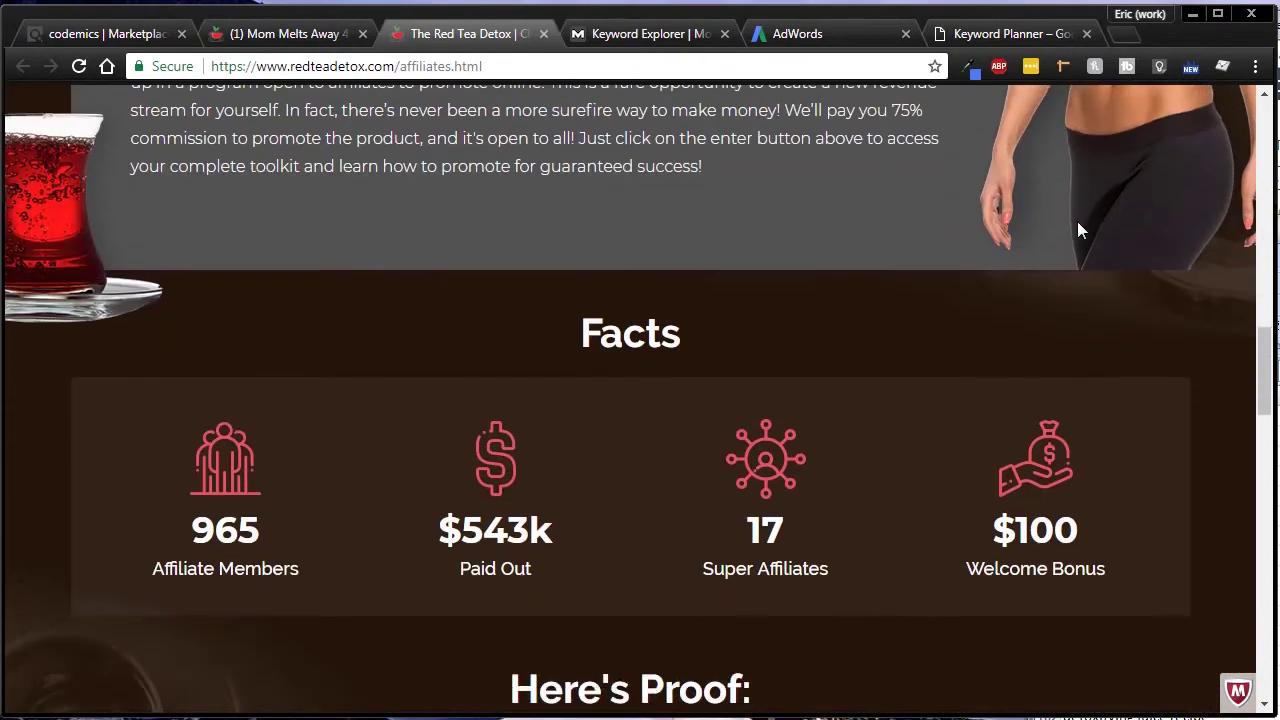
scroll(1077, 221, down, 1)
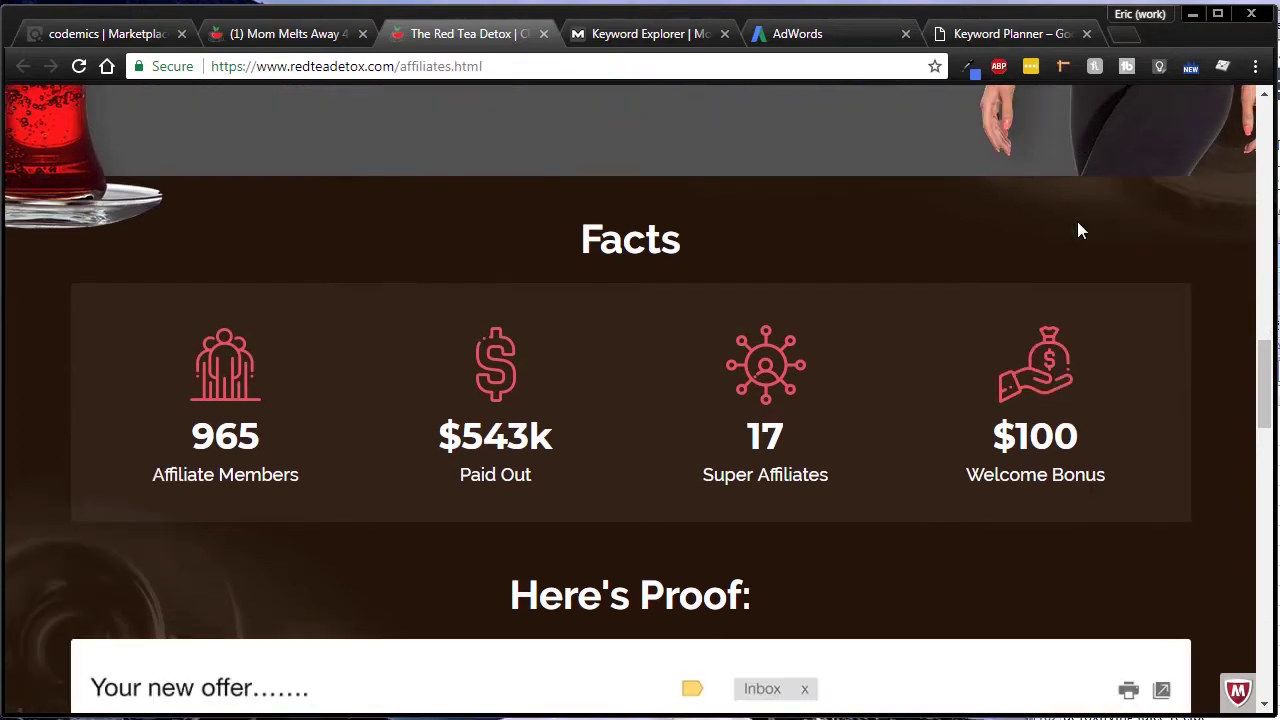
scroll(895, 325, down, 12)
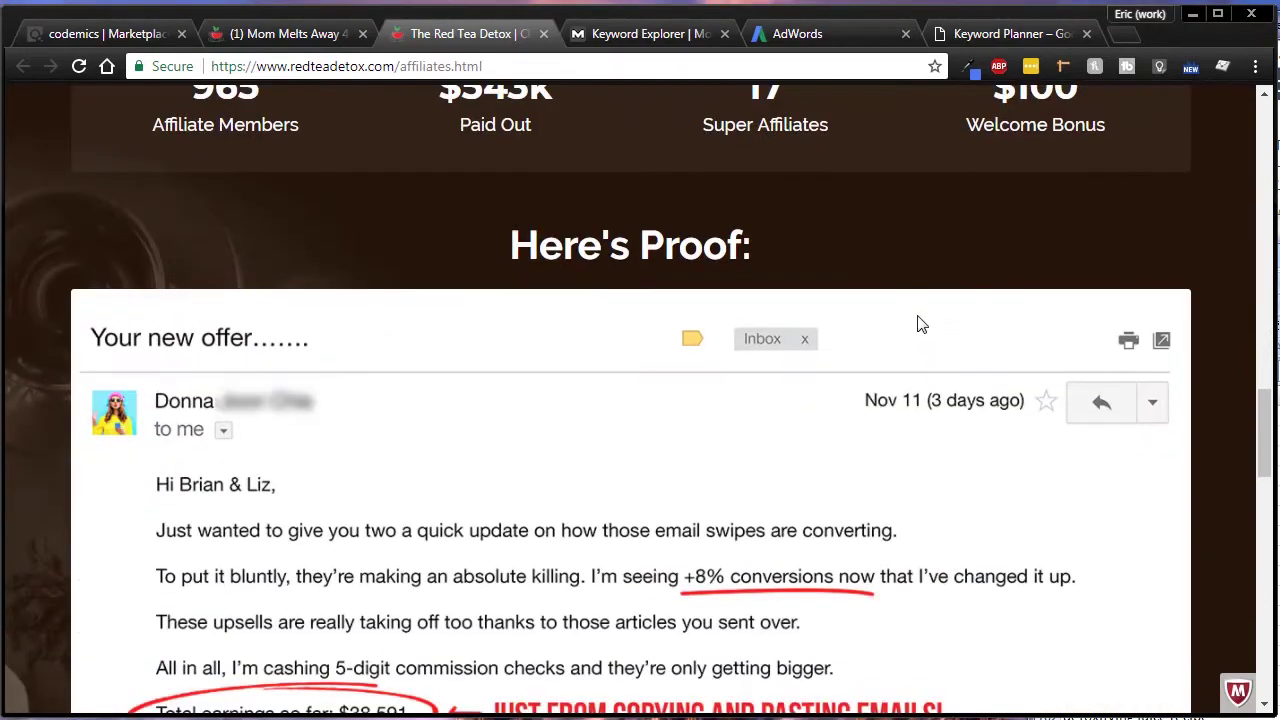
scroll(960, 315, down, 7)
scroll(995, 308, up, 18)
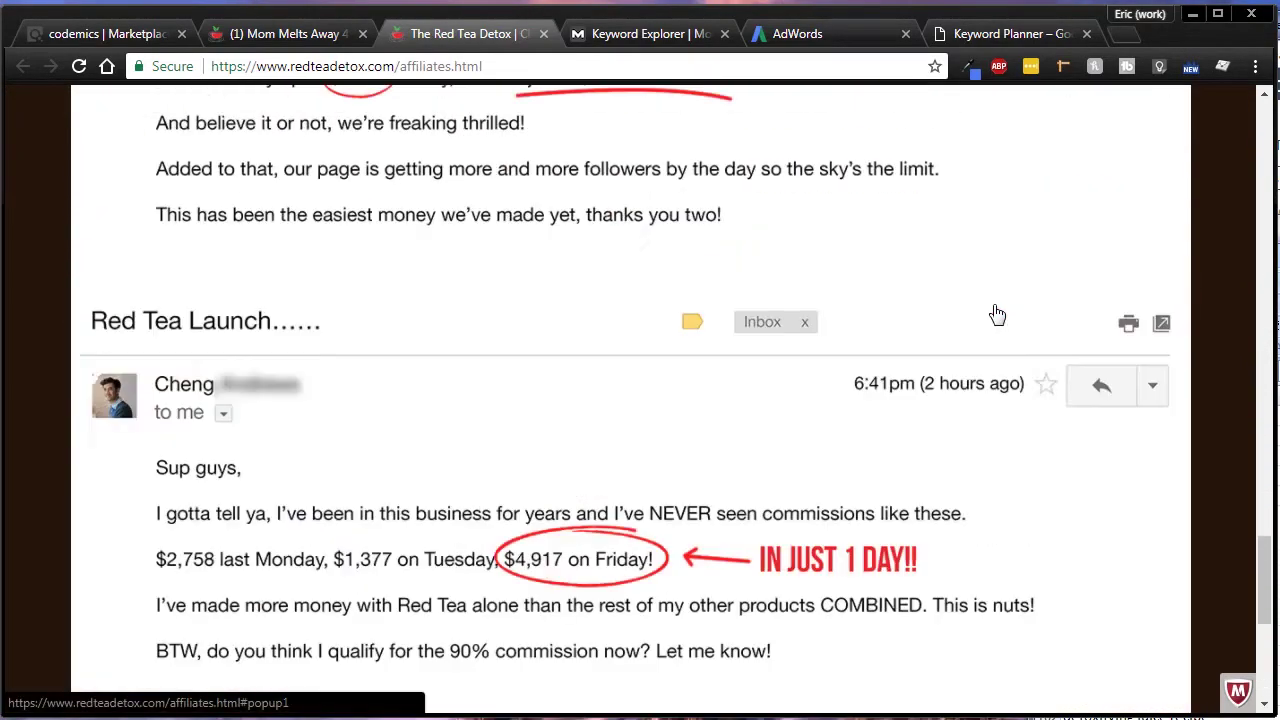
scroll(997, 315, up, 8)
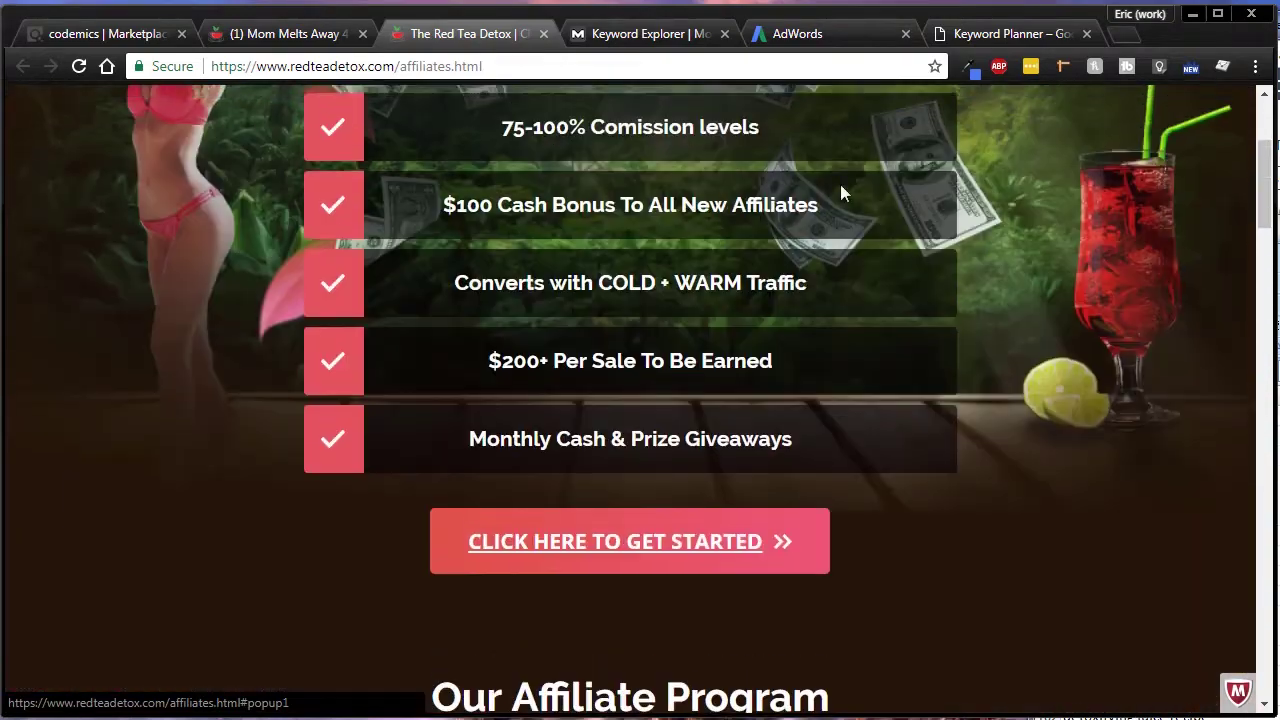
click(541, 36)
scroll(961, 393, up, 10)
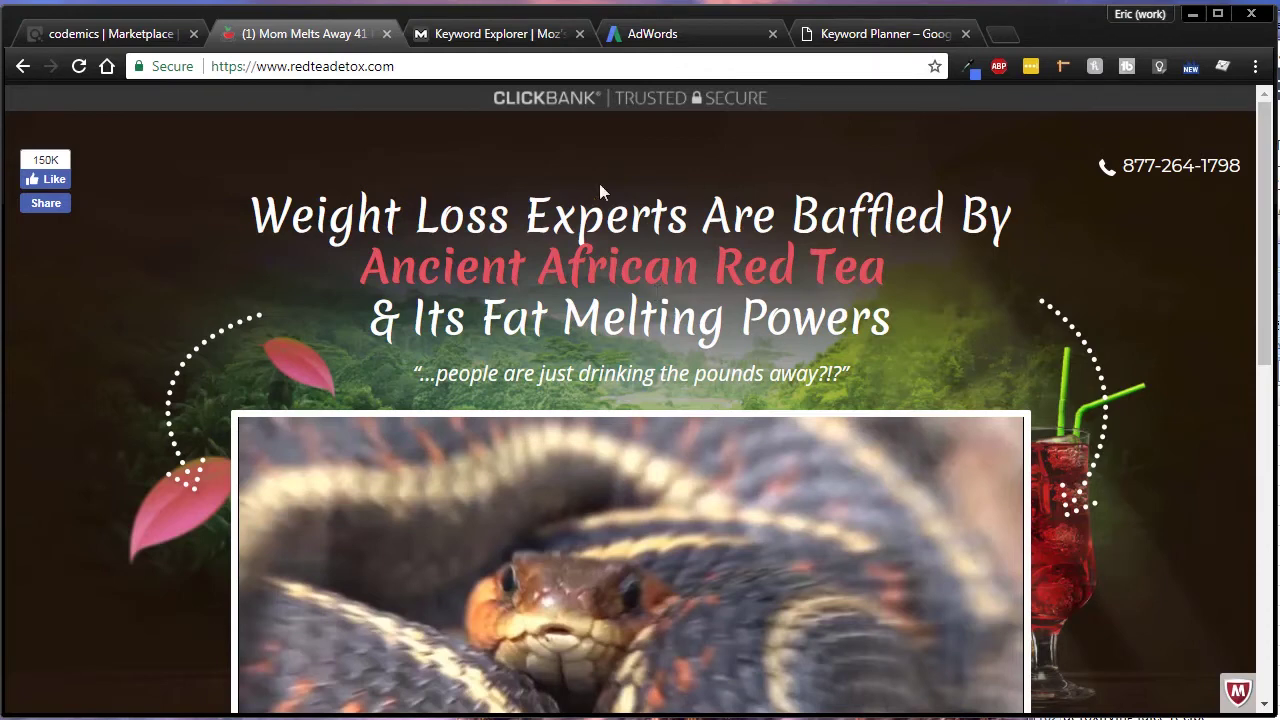
Switch to Moz Keyword Explorer and look through the open keyword suggestions for "juicing detox".
click(471, 37)
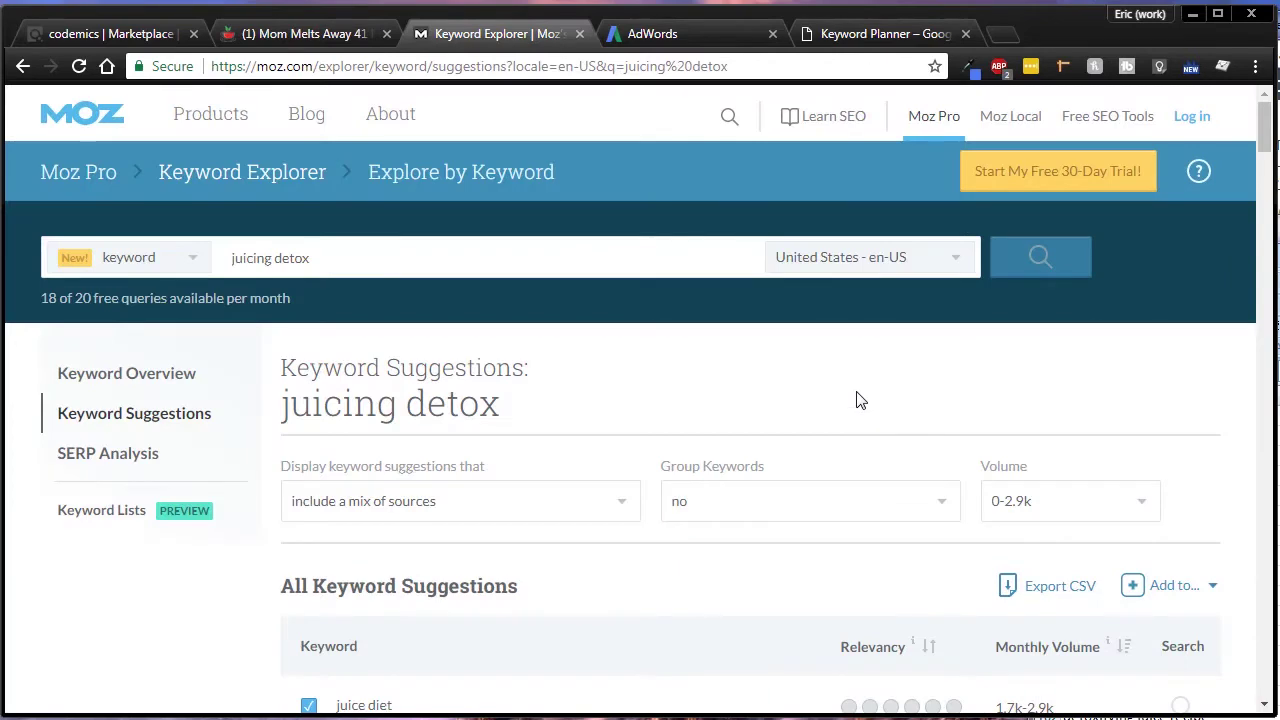
scroll(634, 286, down, 10)
scroll(634, 286, up, 4)
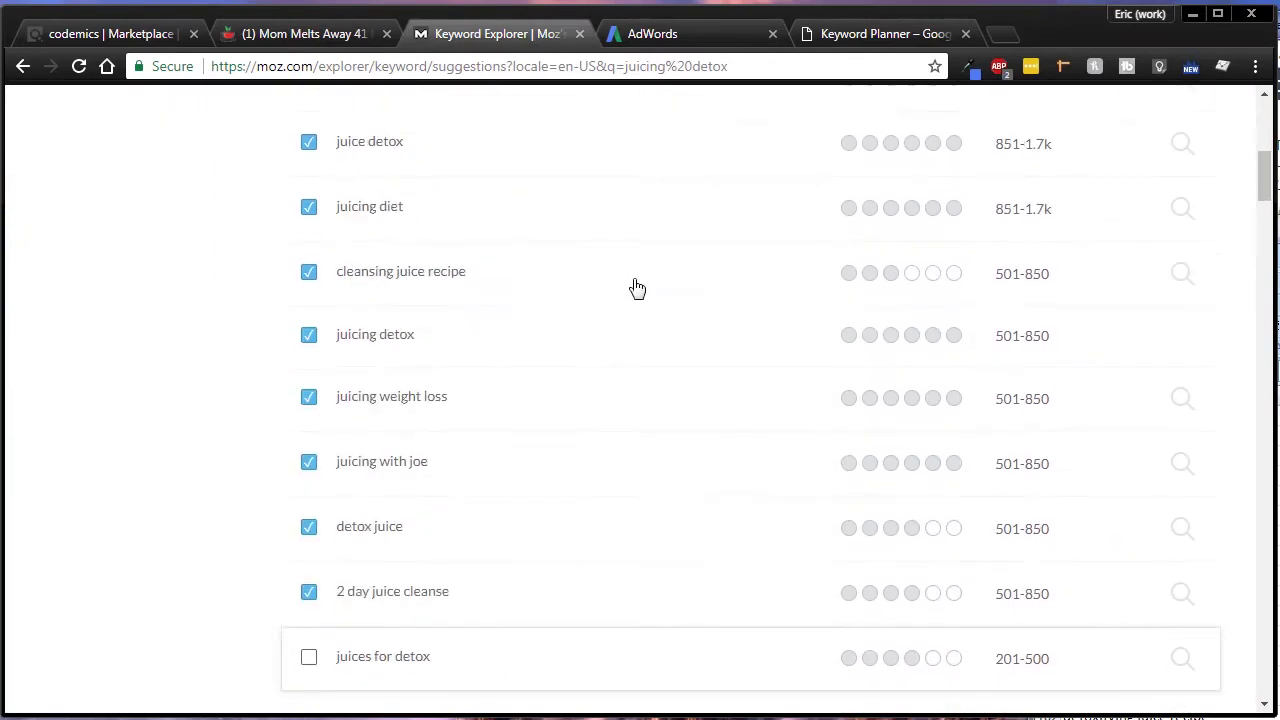
scroll(637, 288, up, 8)
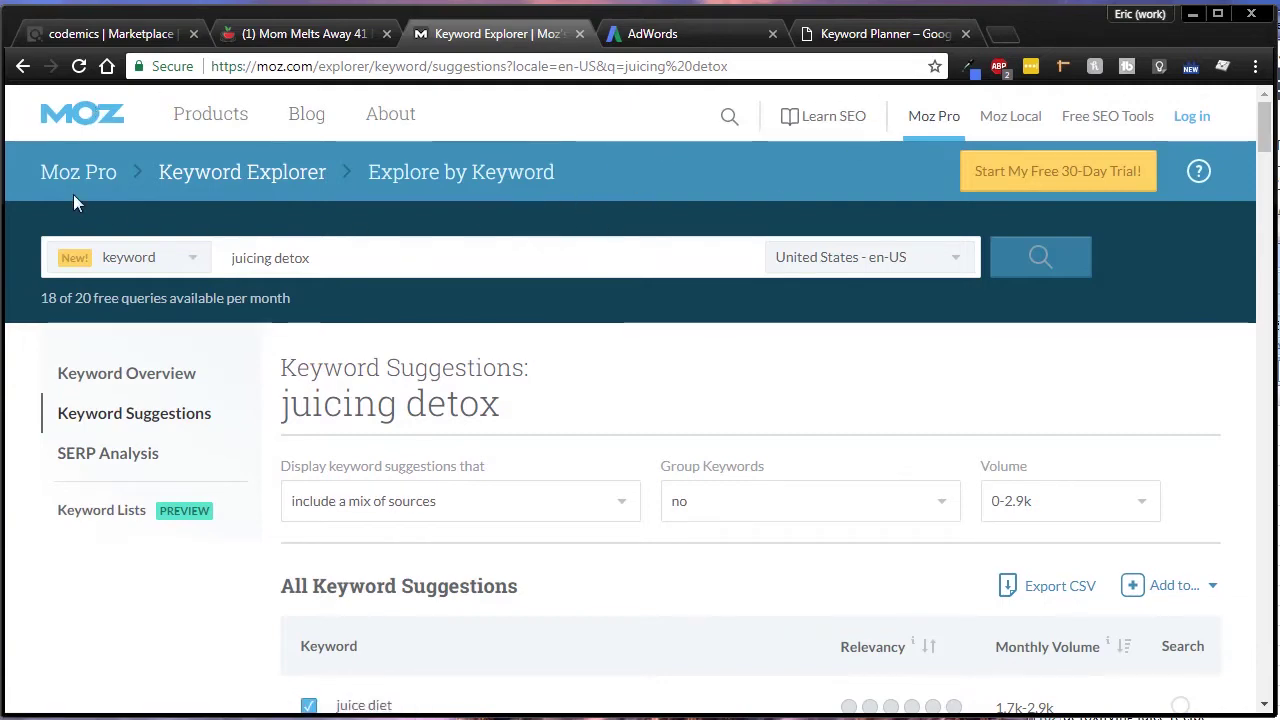
Look up the keyword "juicing detox" from Moz's free SEO tools page.
click(1082, 120)
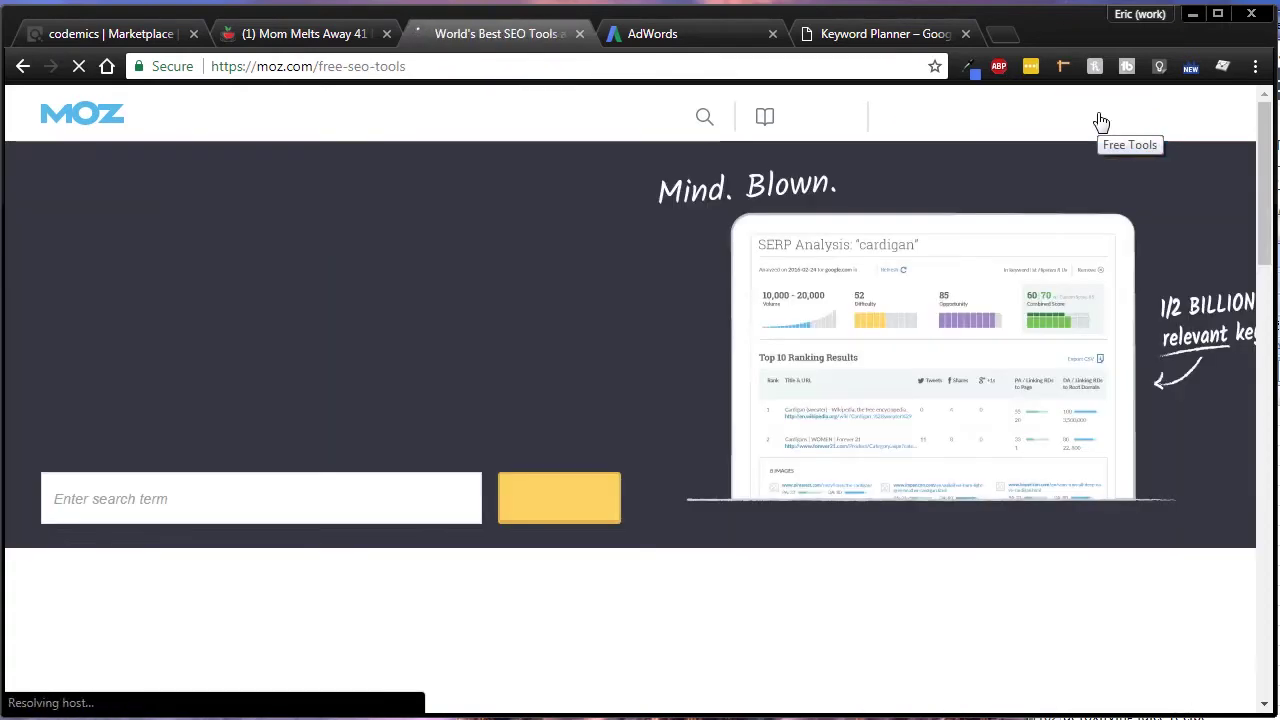
click(215, 480)
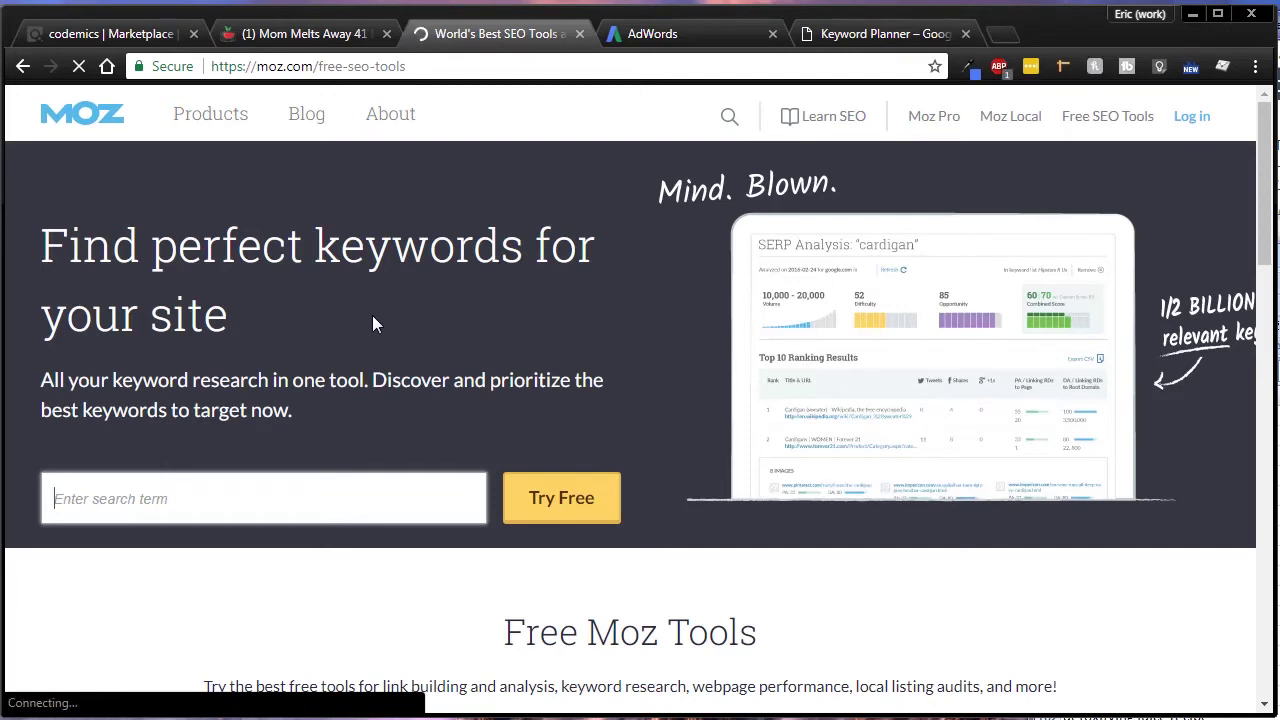
text(jui)
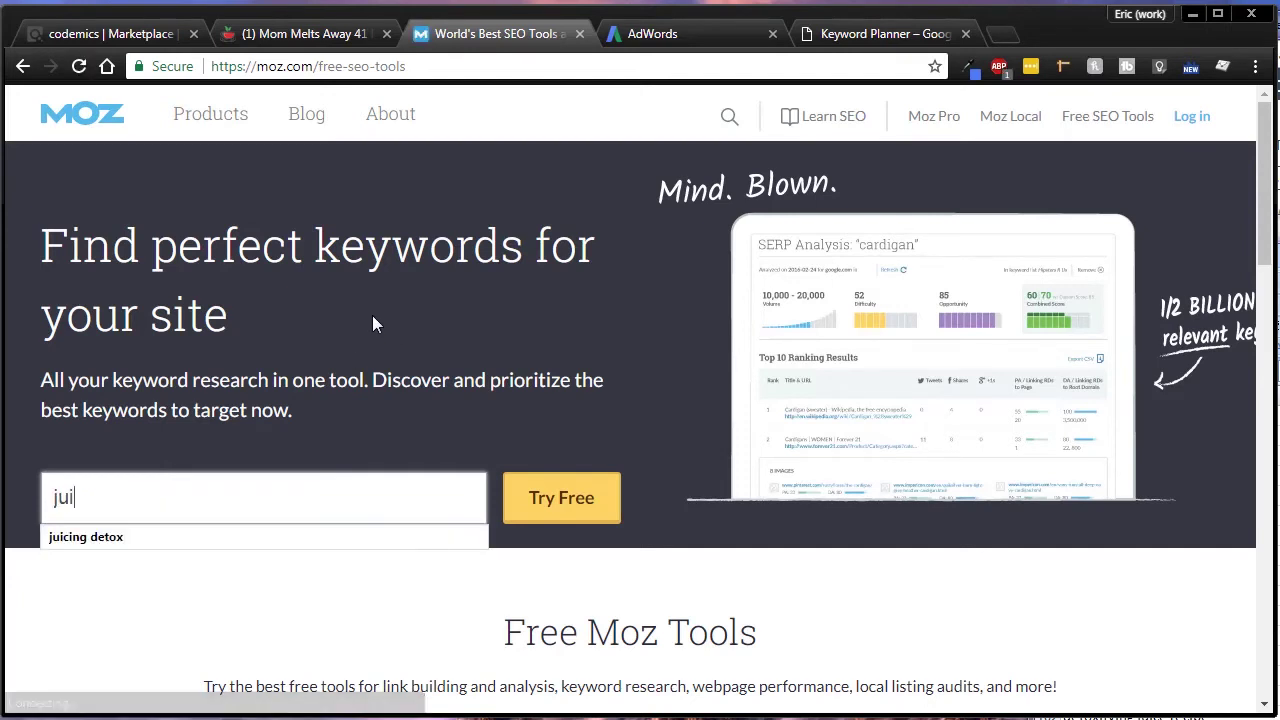
click(151, 543)
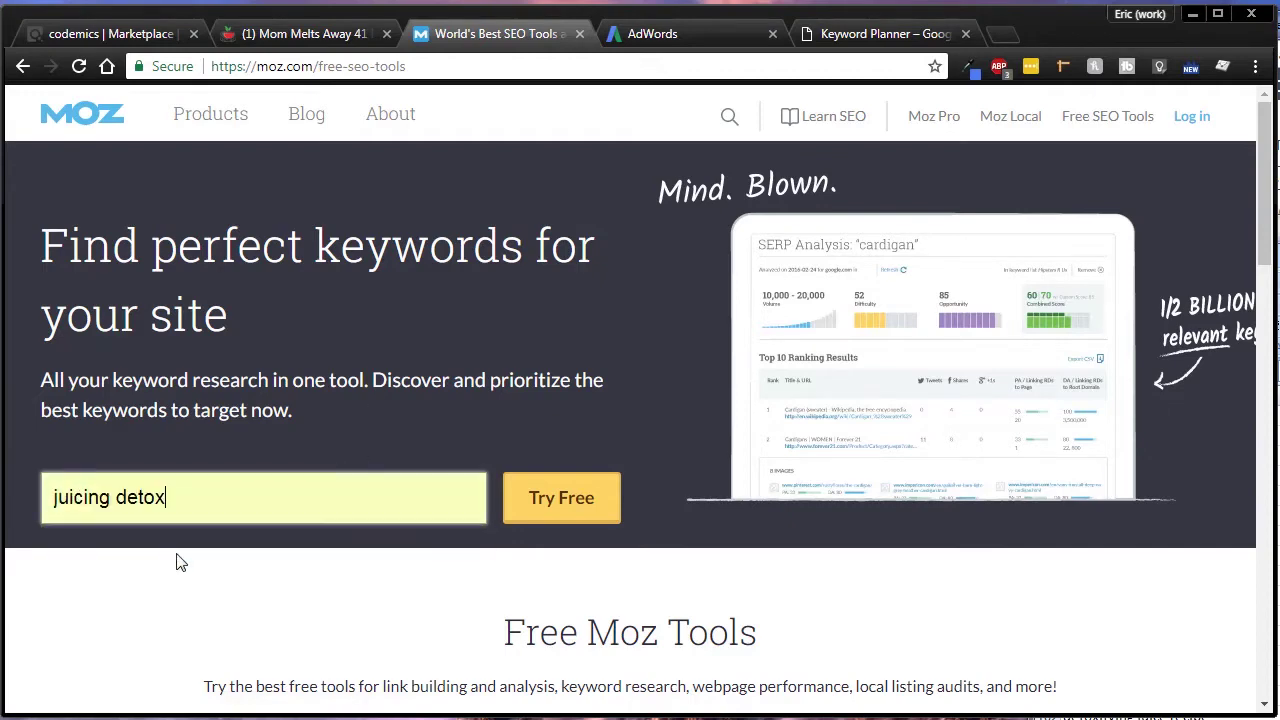
click(550, 507)
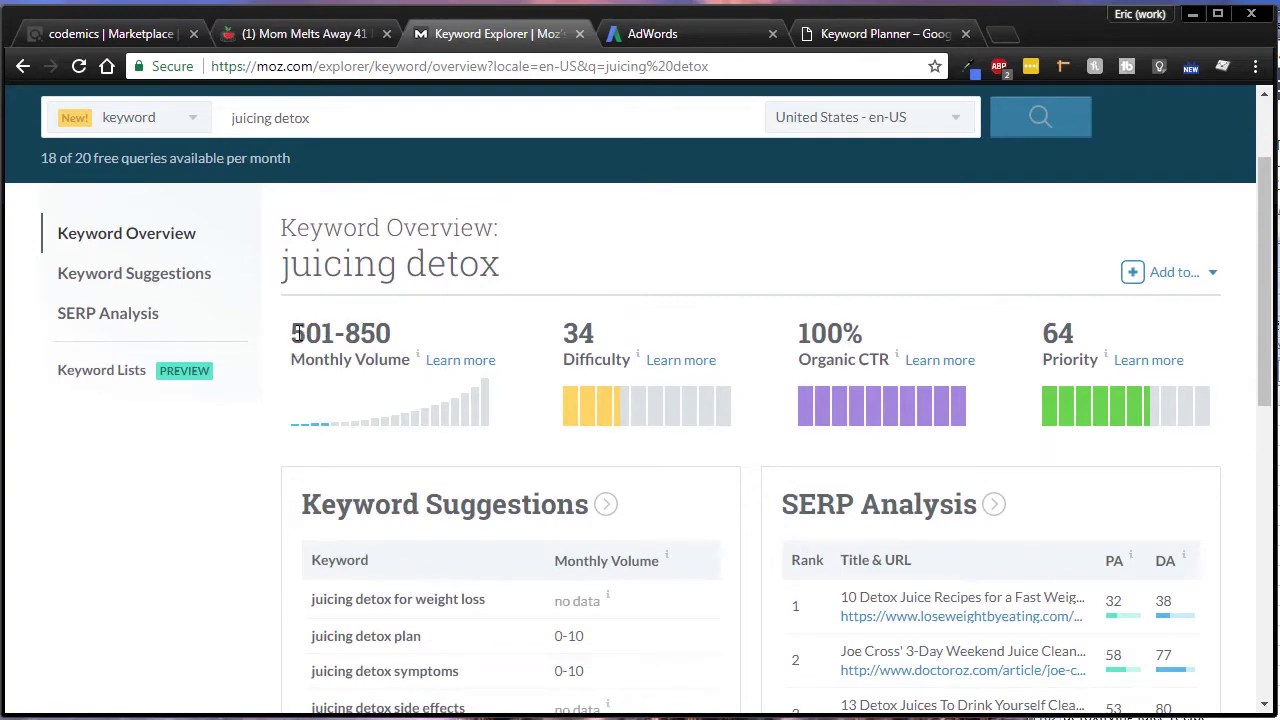
Examine the keyword overview for "juicing detox": monthly volume, difficulty, organic CTR, priority, suggestions and SERP analysis.
drag(298, 334, 392, 322)
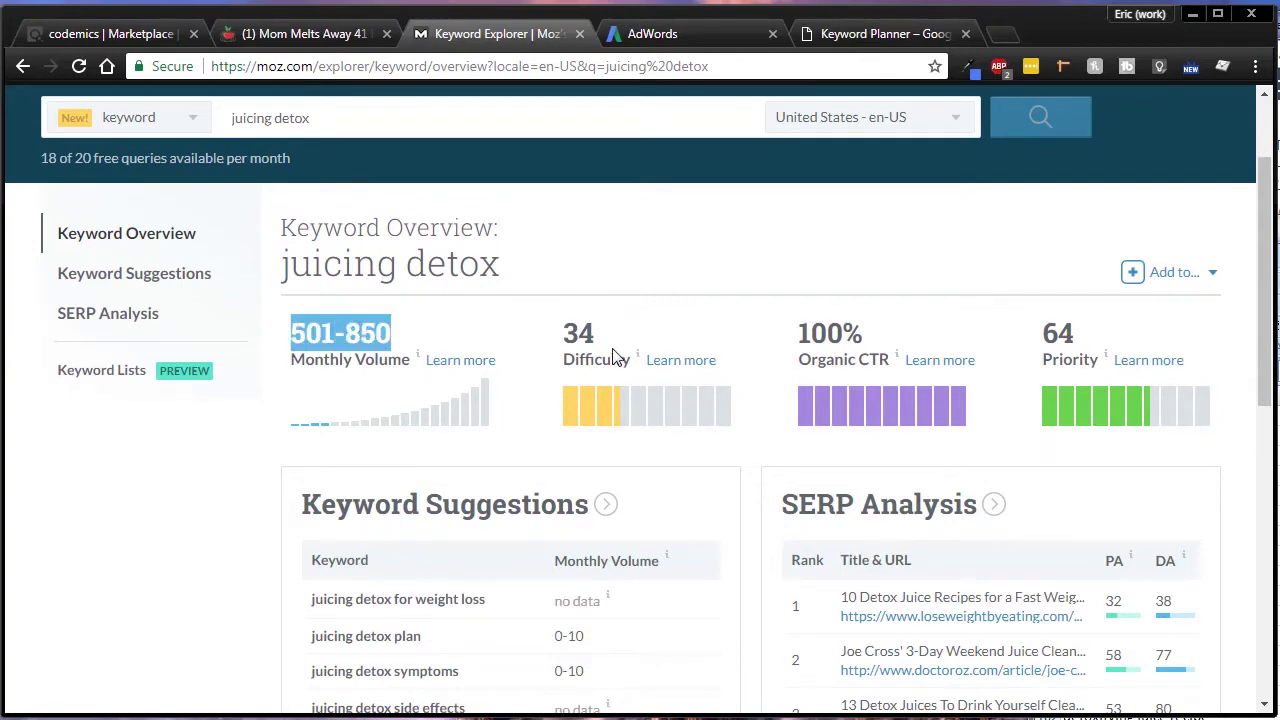
mouse_move(626, 368)
mouse_move(895, 363)
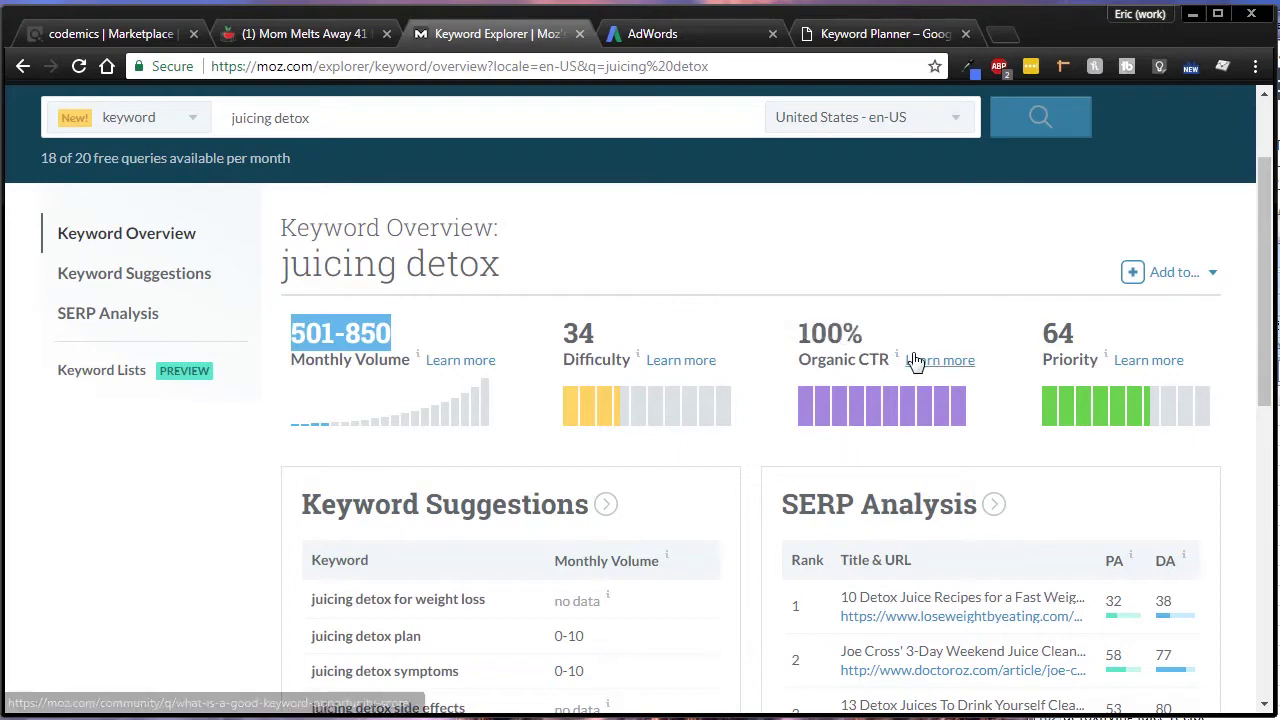
mouse_move(1104, 358)
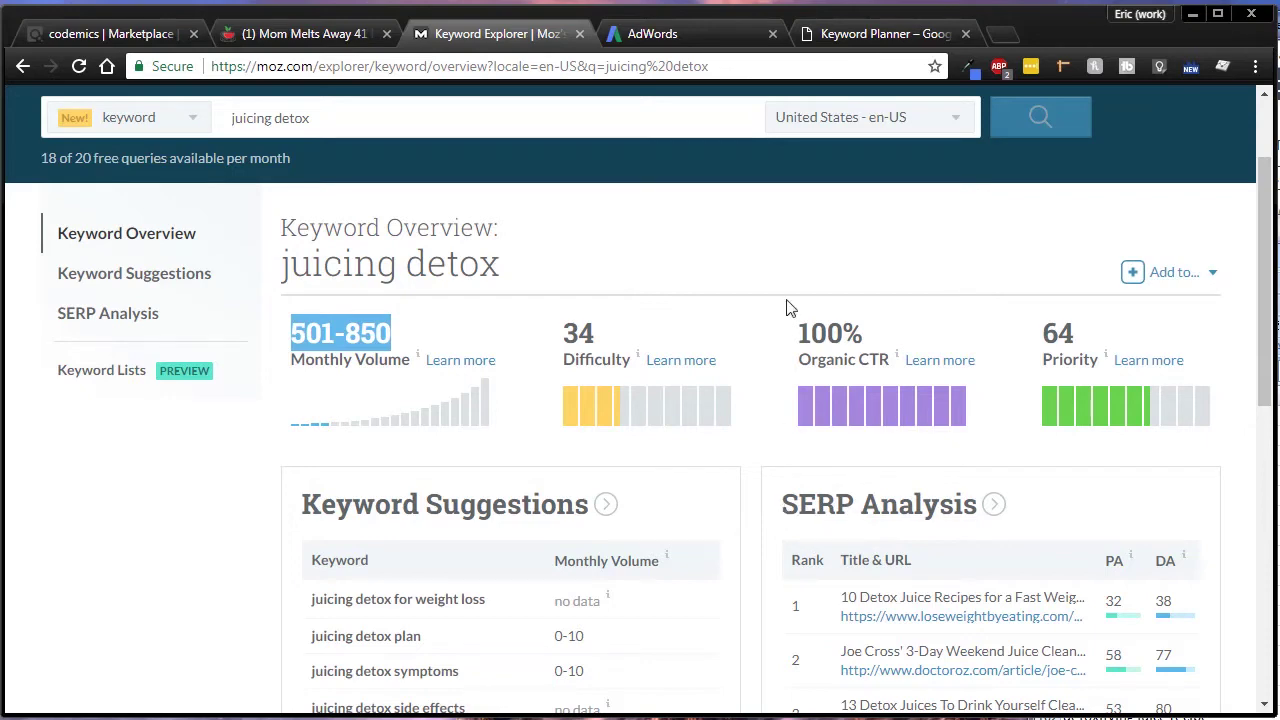
scroll(788, 307, down, 2)
scroll(788, 307, down, 4)
scroll(788, 307, up, 6)
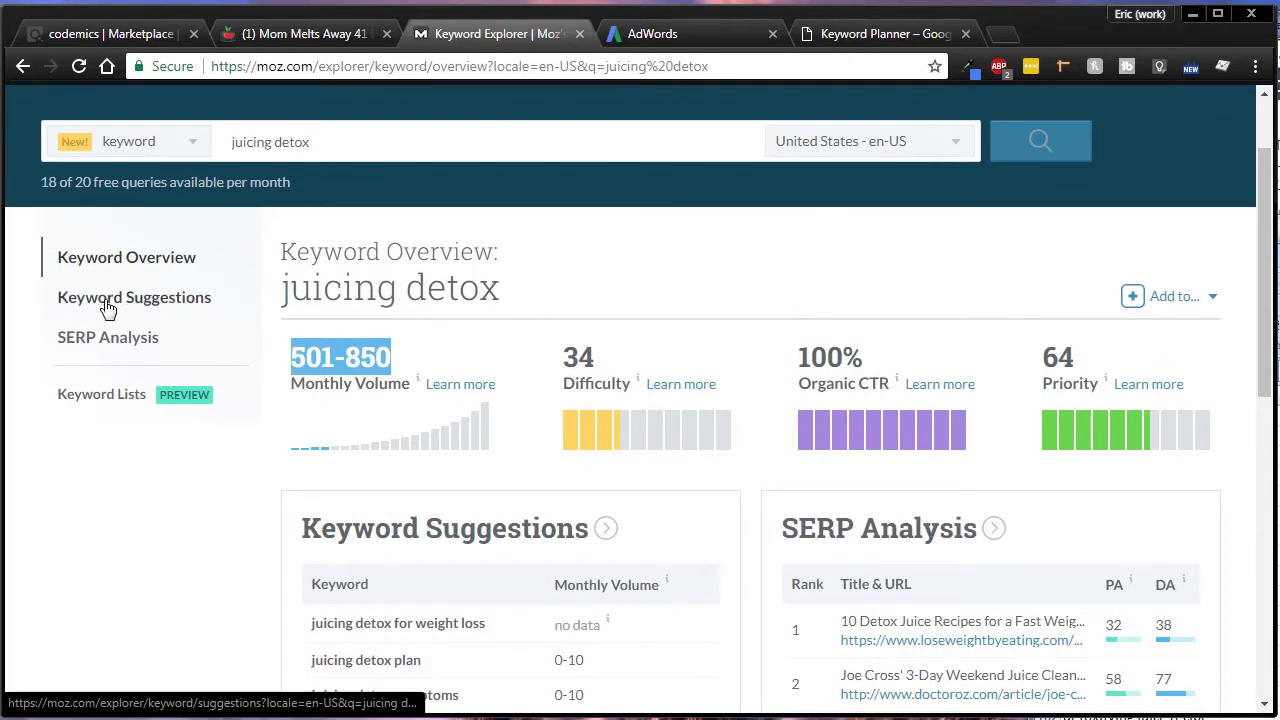
drag(285, 287, 512, 296)
click(512, 289)
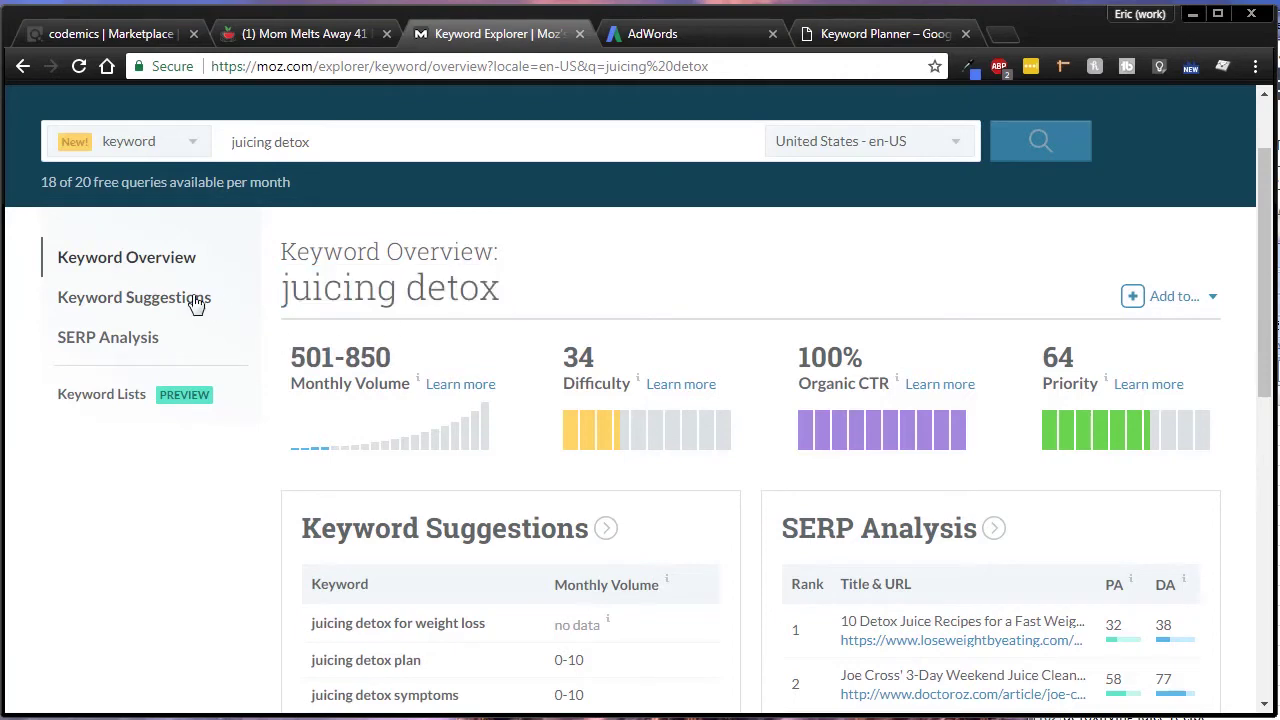
Open the full keyword suggestions for "juicing detox" and sort them by monthly volume, highest first.
click(132, 300)
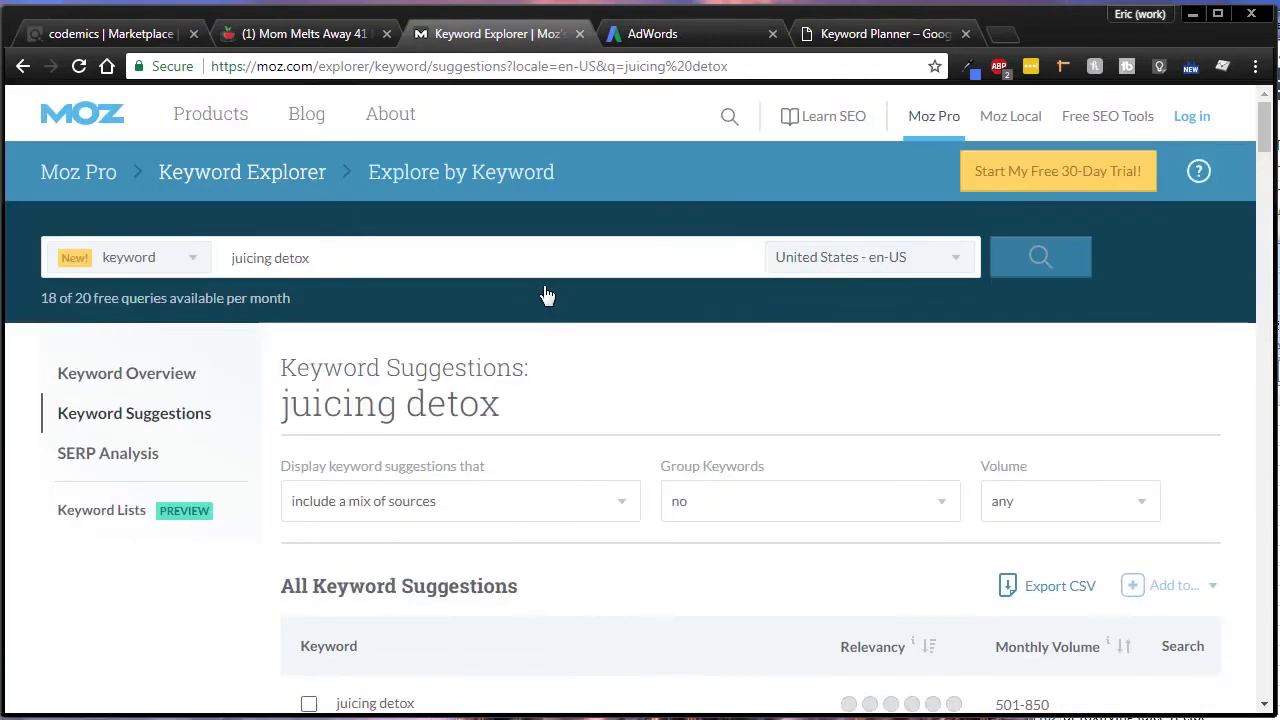
scroll(720, 368, down, 1)
scroll(720, 368, down, 3)
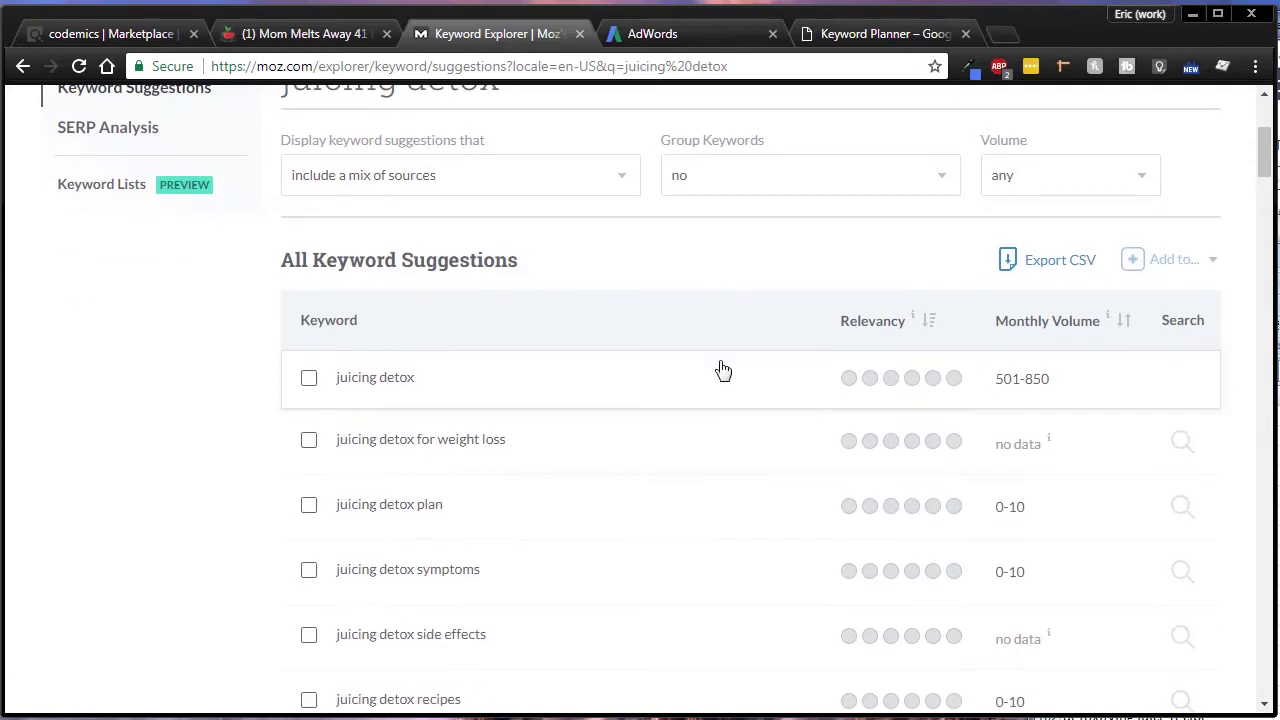
scroll(425, 452, up, 3)
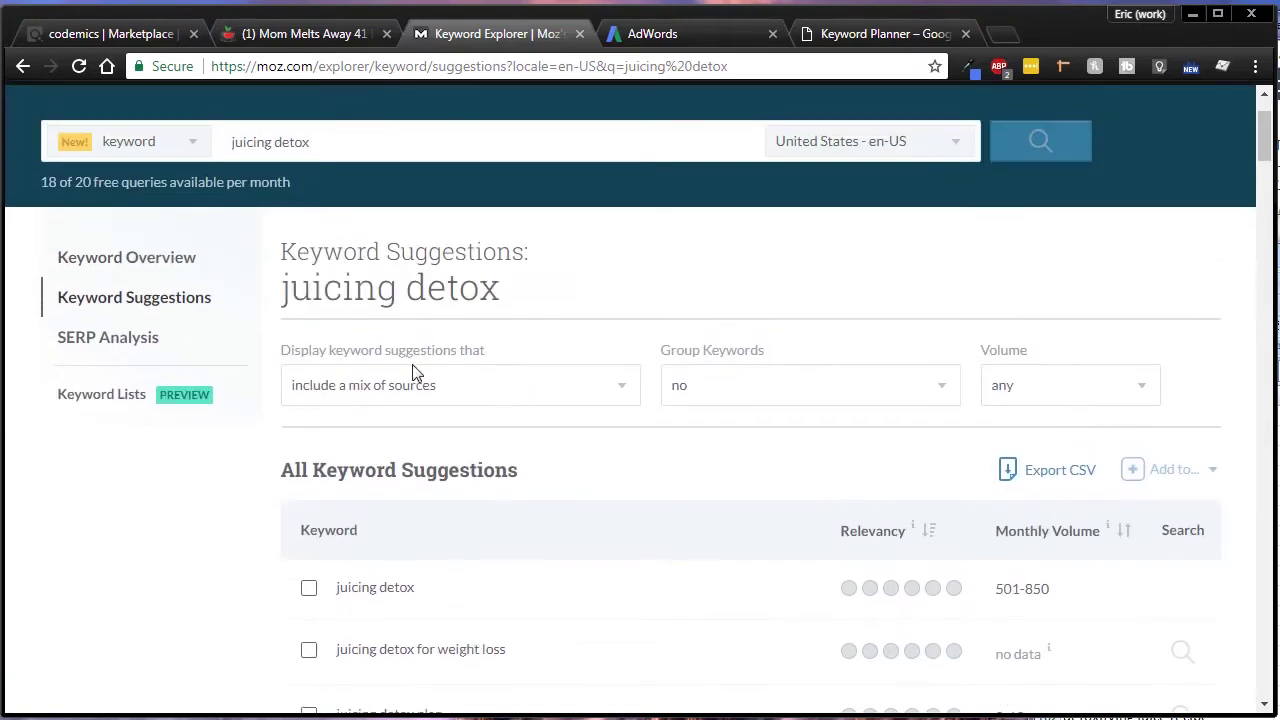
scroll(493, 508, down, 3)
scroll(493, 508, up, 3)
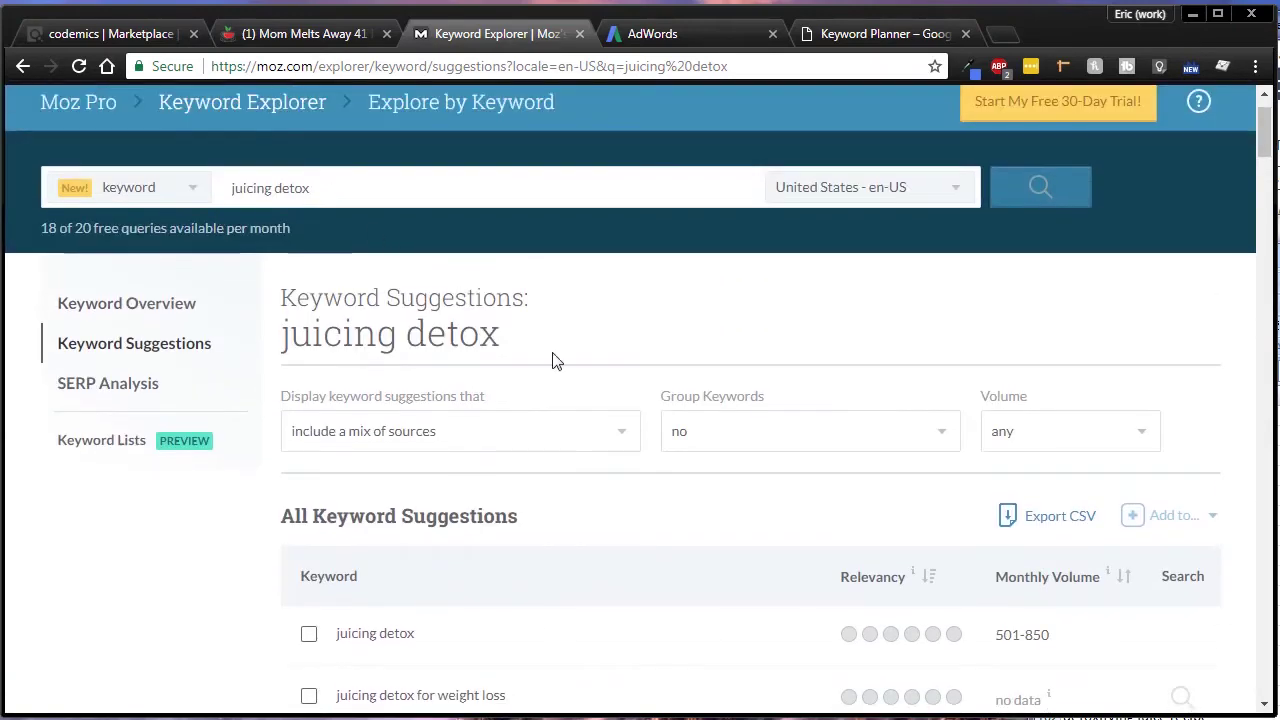
scroll(640, 470, down, 3)
scroll(480, 370, up, 3)
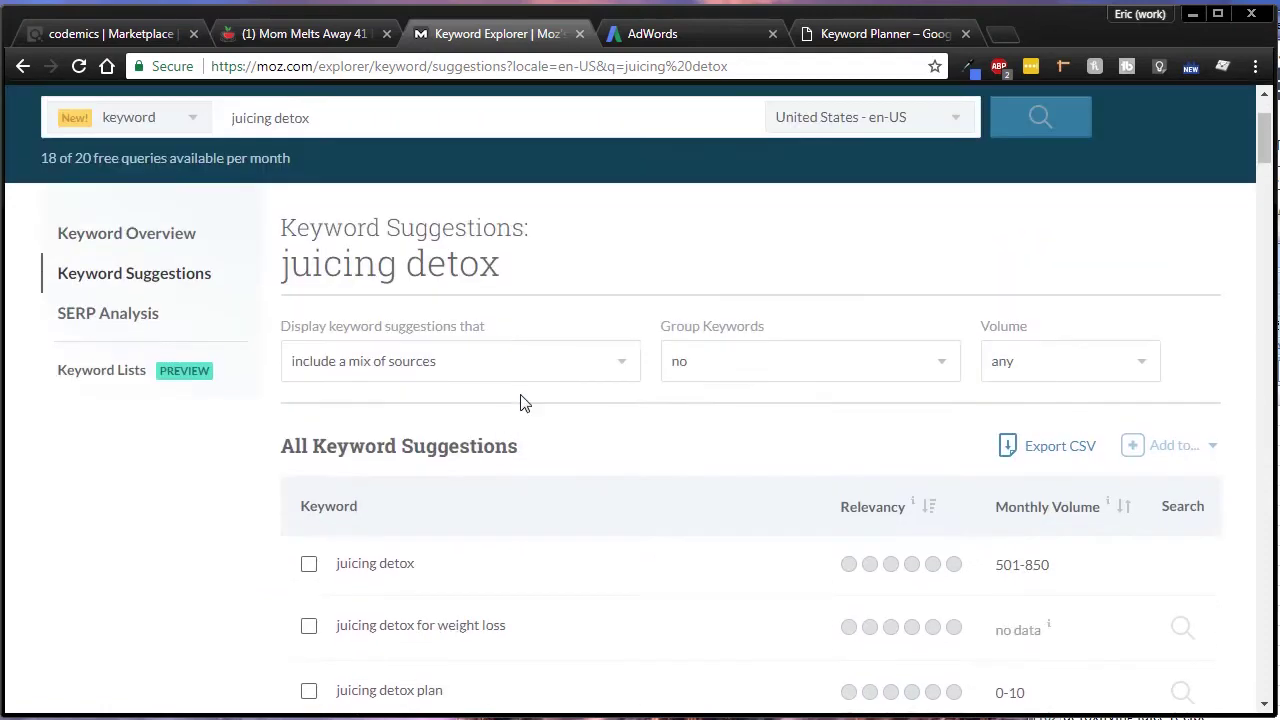
scroll(477, 500, down, 4)
scroll(534, 463, up, 2)
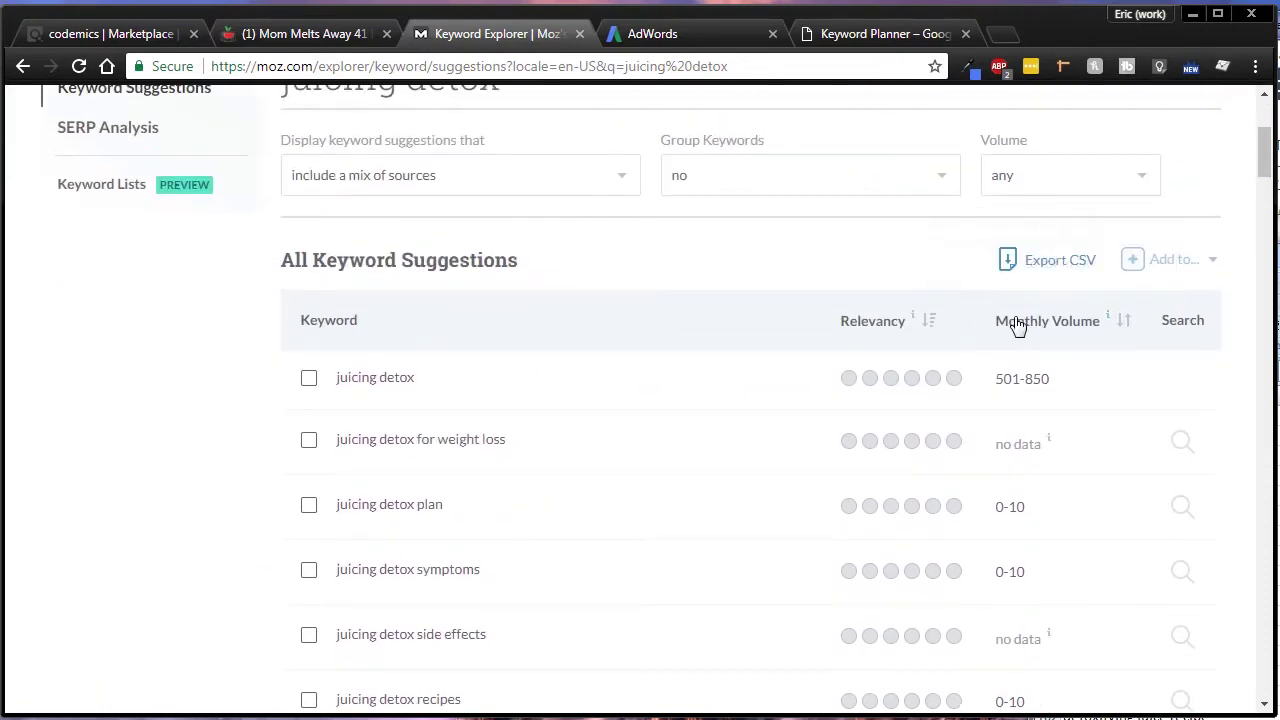
click(1025, 327)
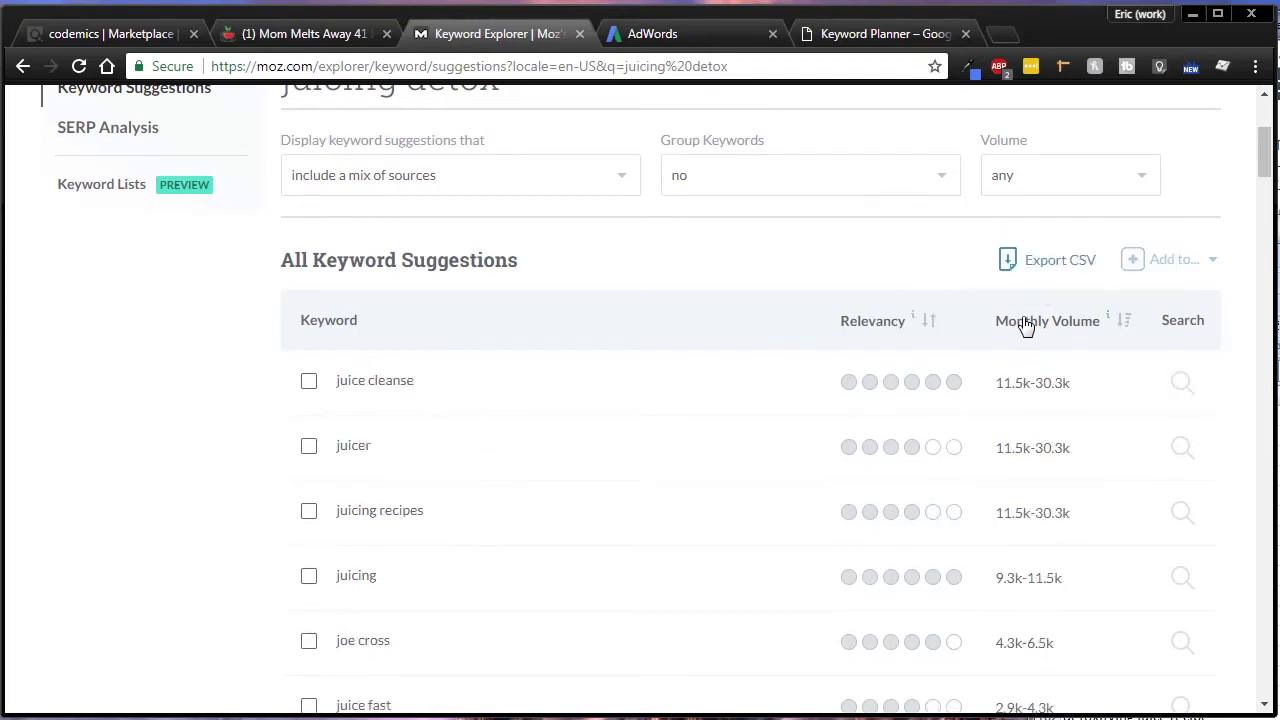
Look through the keyword suggestions sorted by monthly volume, comparing the highest-volume keywords with the lower-volume ones.
scroll(623, 397, down, 6)
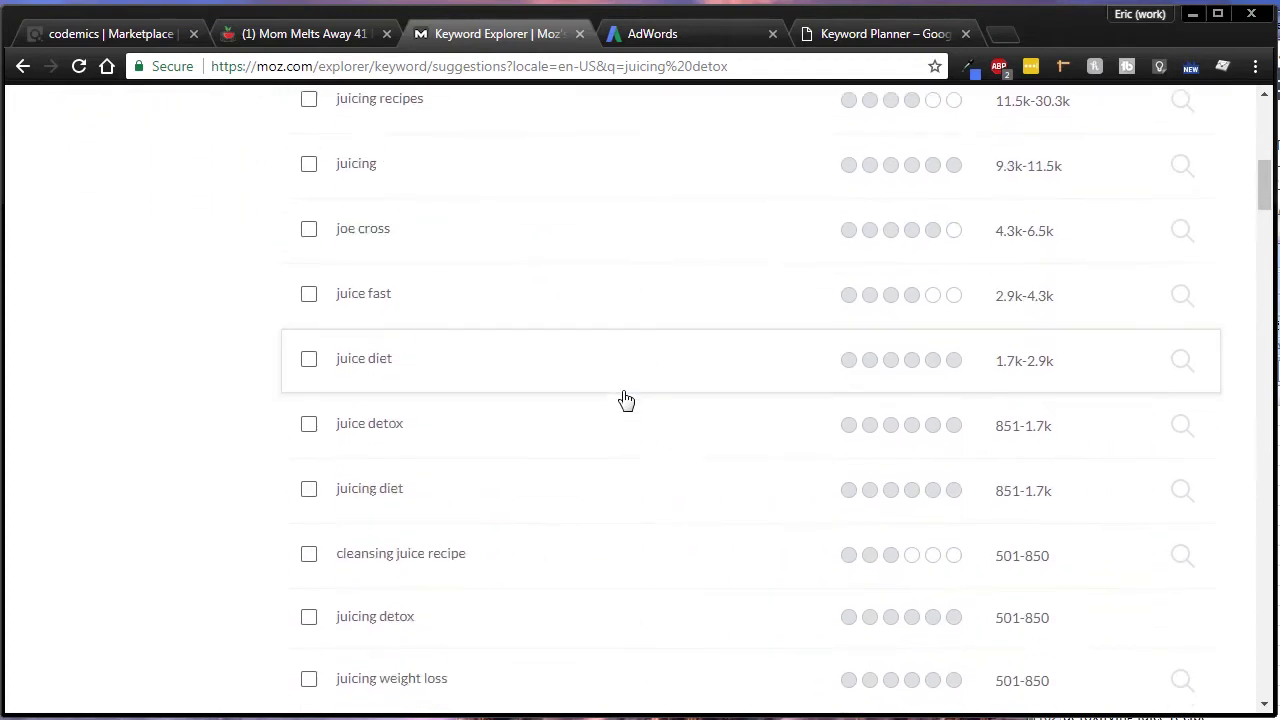
scroll(626, 400, up, 5)
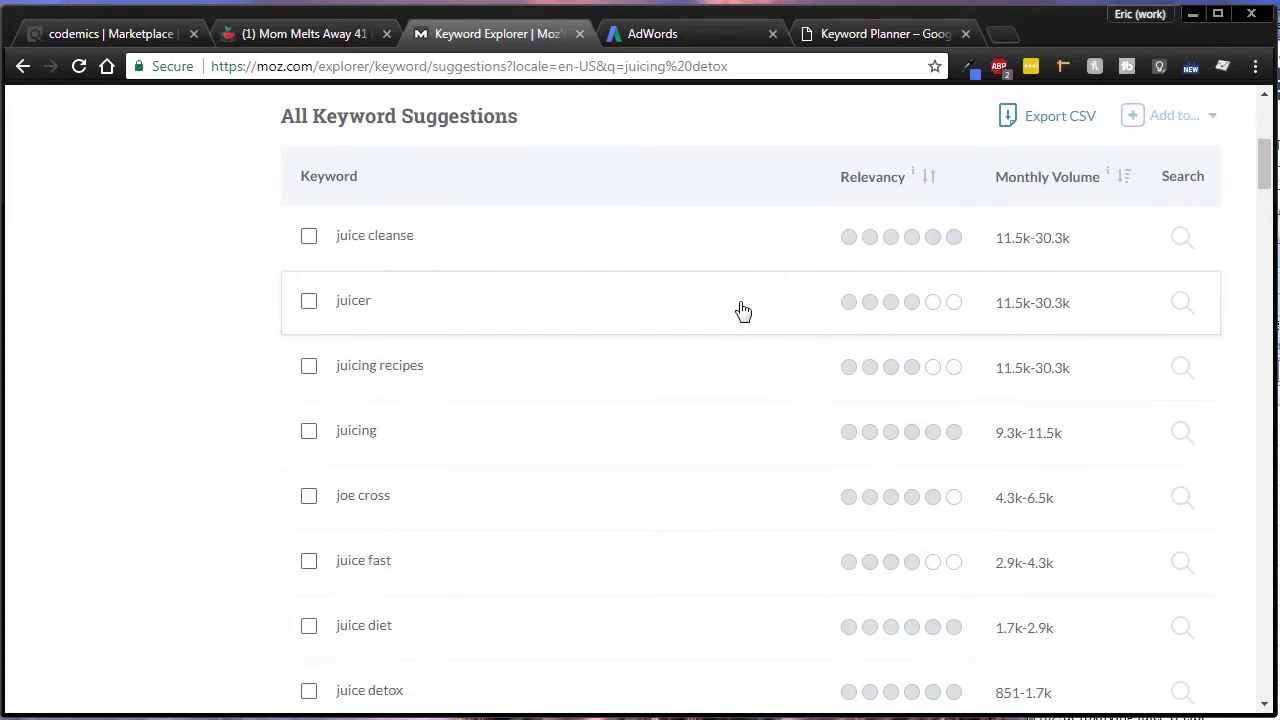
scroll(830, 280, down, 1)
scroll(887, 378, down, 2)
scroll(889, 380, up, 6)
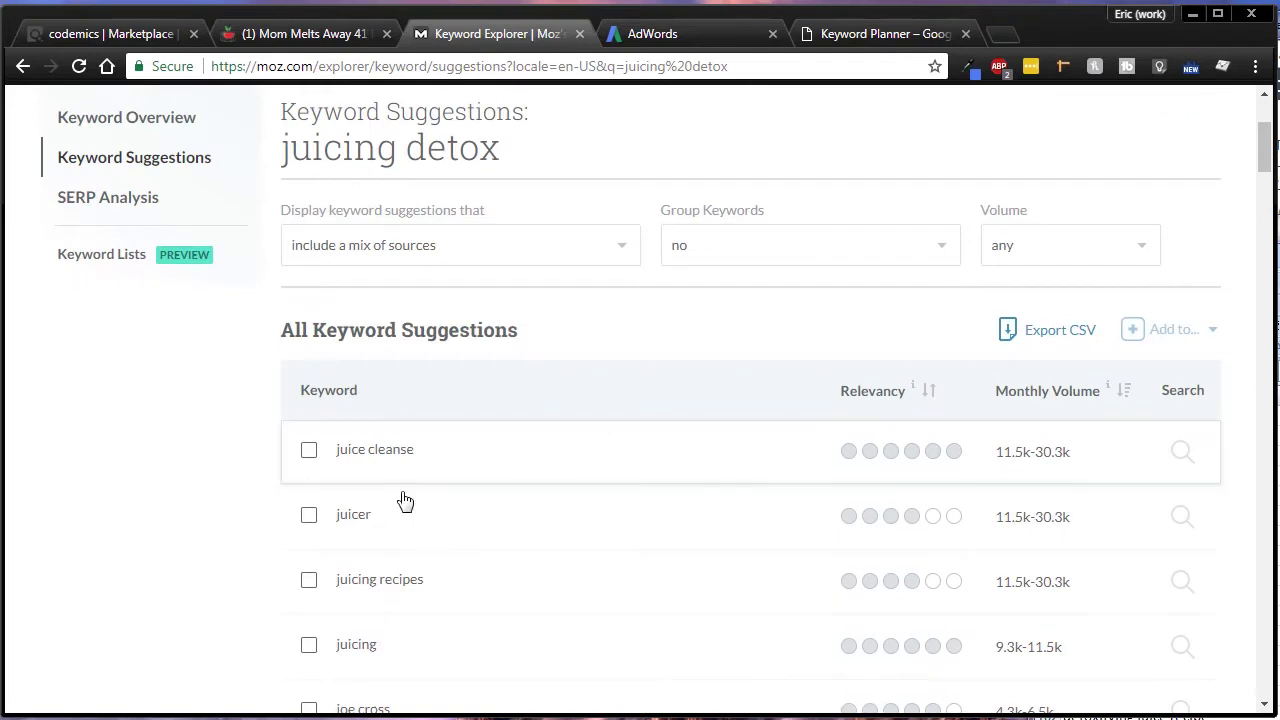
scroll(790, 500, down, 1)
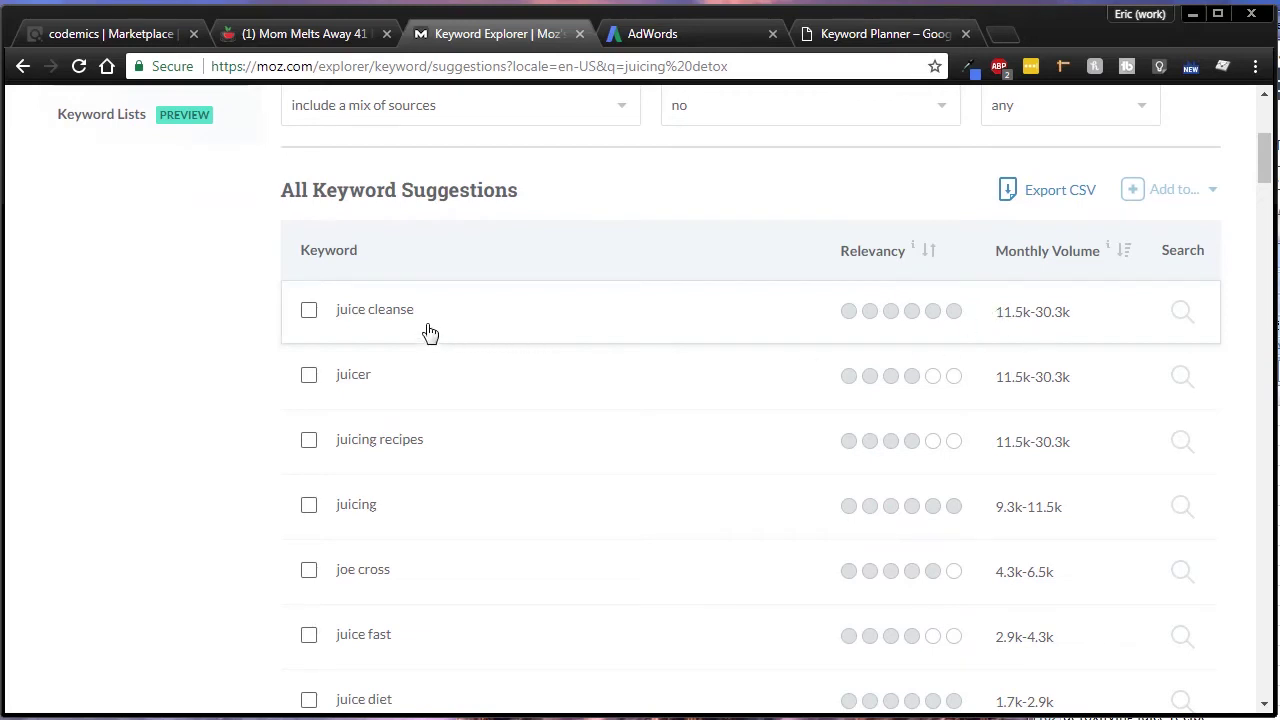
scroll(840, 329, up, 1)
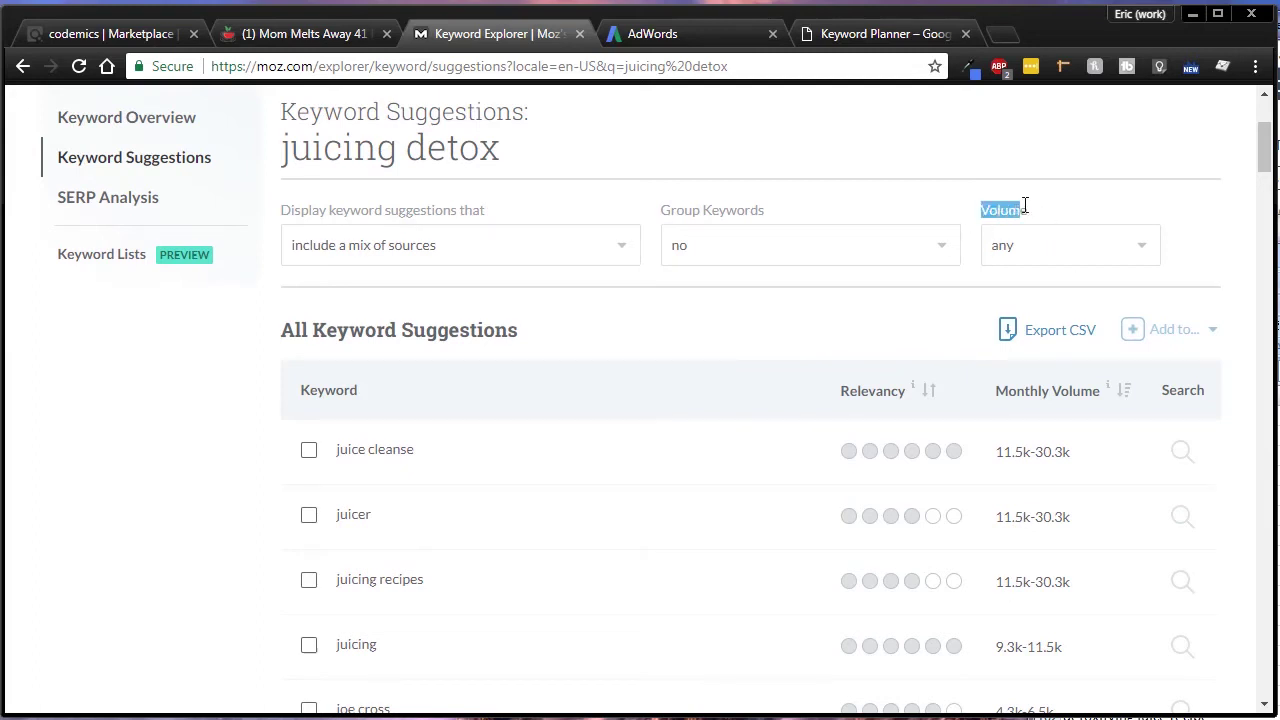
Filter the keyword suggestions to a monthly volume range of 0-2.9k.
click(1027, 259)
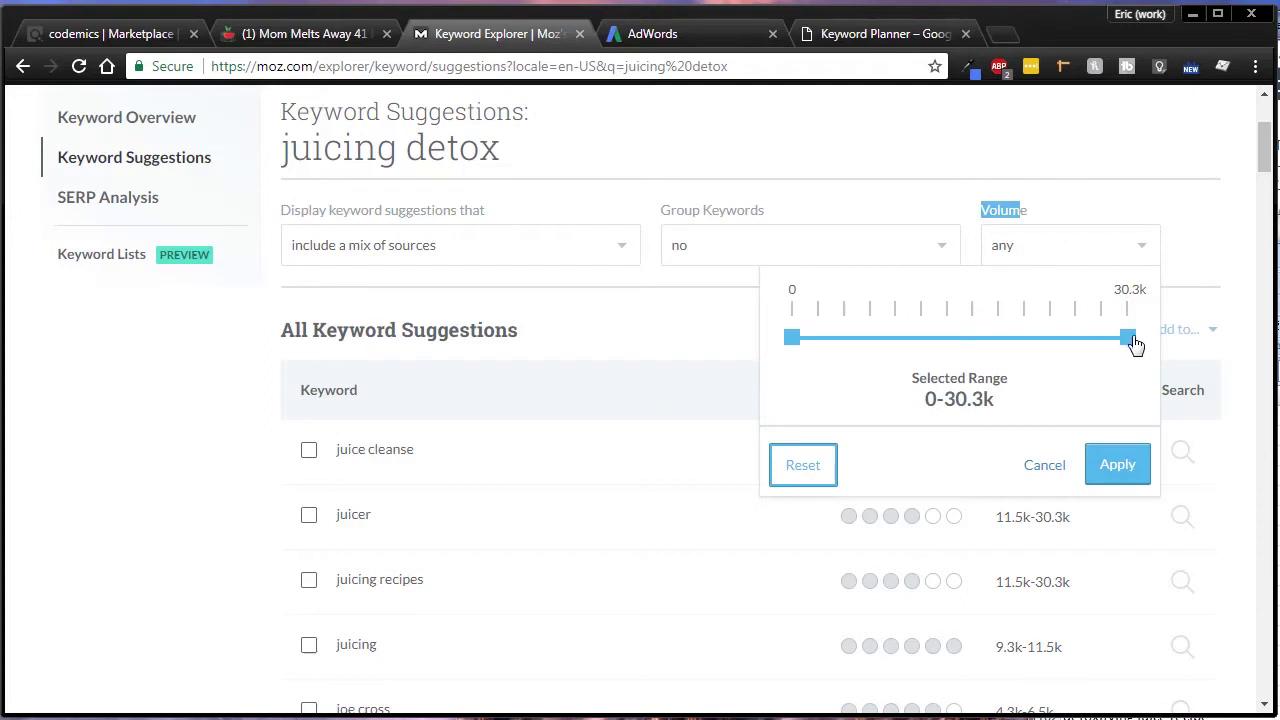
drag(1133, 342, 997, 349)
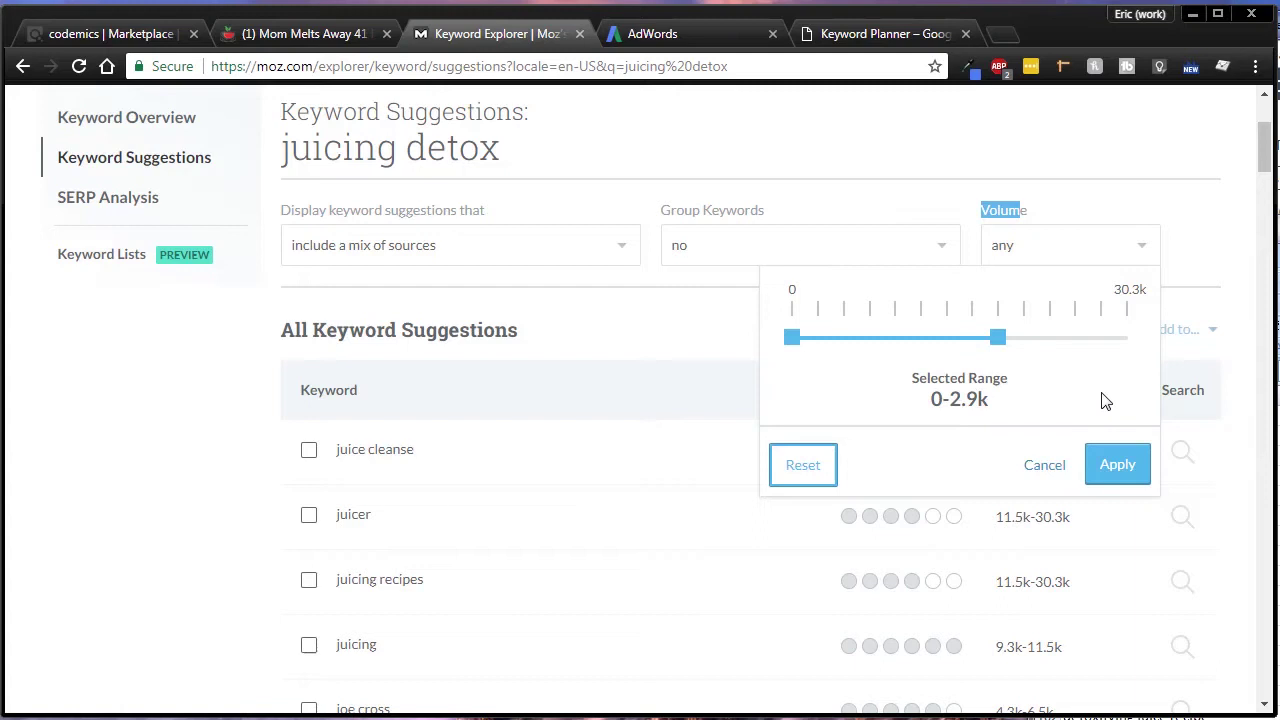
click(1128, 474)
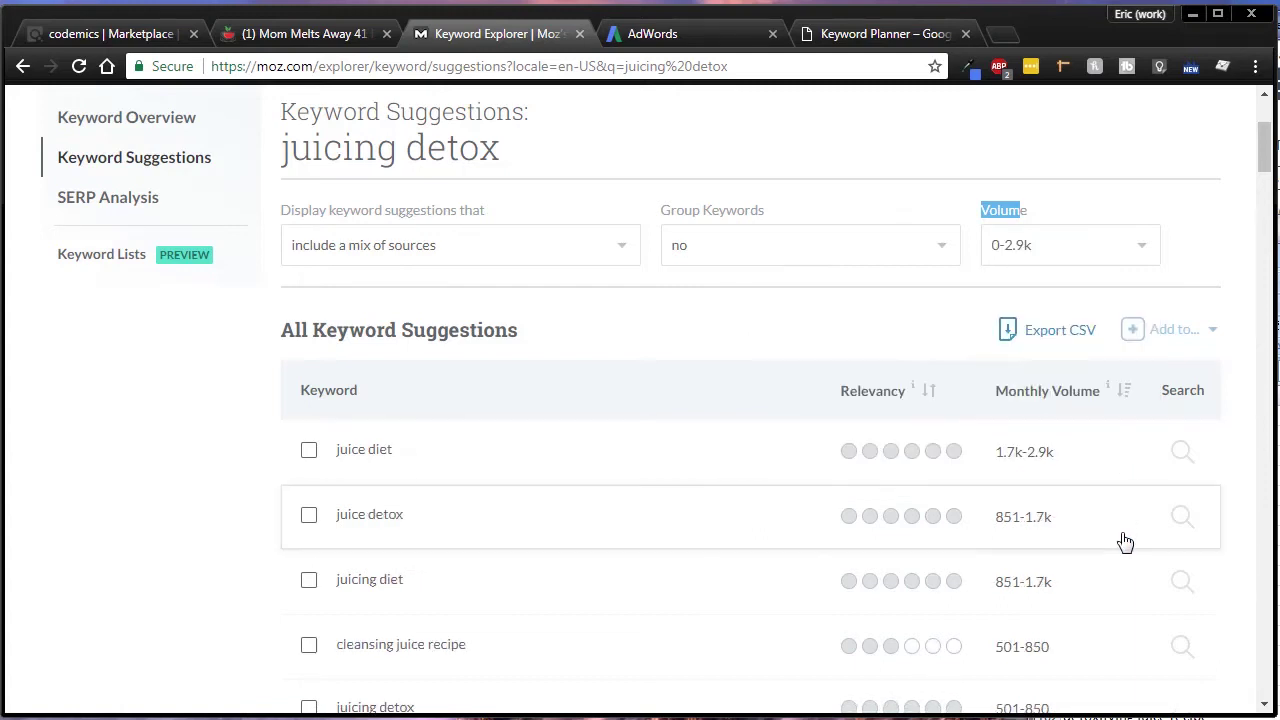
scroll(500, 436, down, 1)
scroll(505, 437, up, 1)
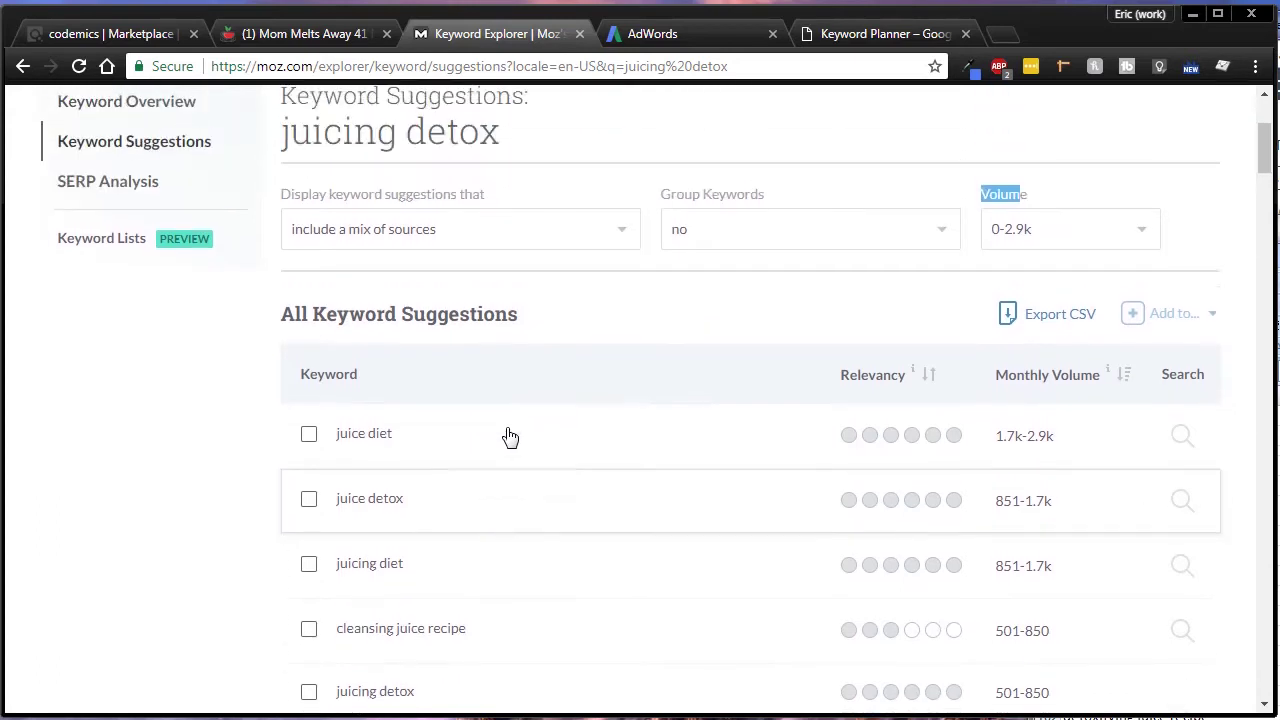
Select every suggested keyword from "juice diet" down through "2 day juice cleanse".
scroll(383, 460, down, 2)
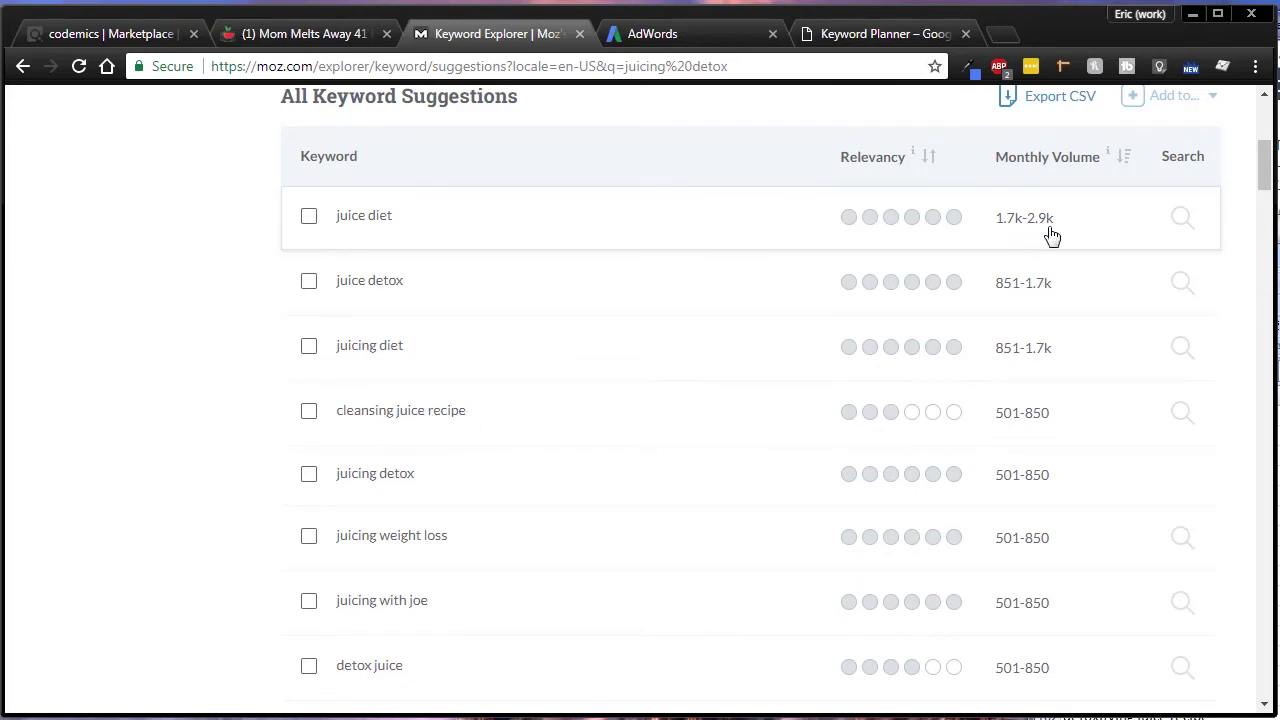
click(309, 219)
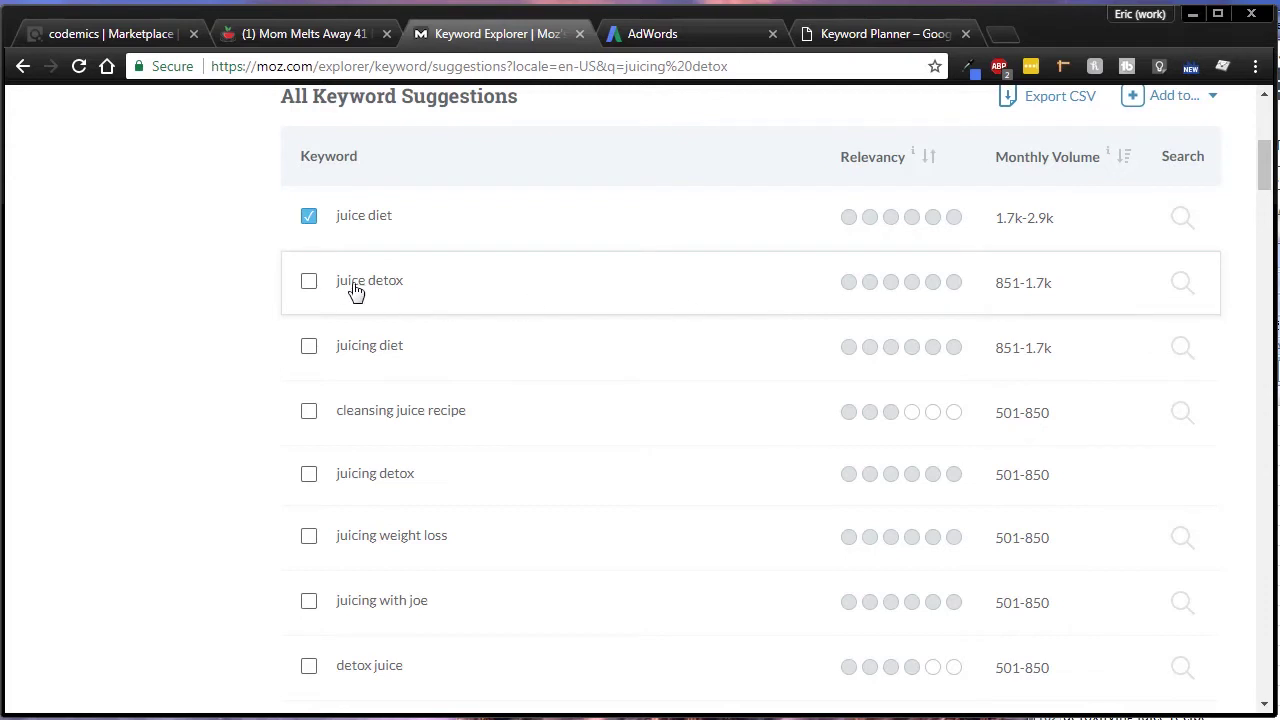
click(309, 285)
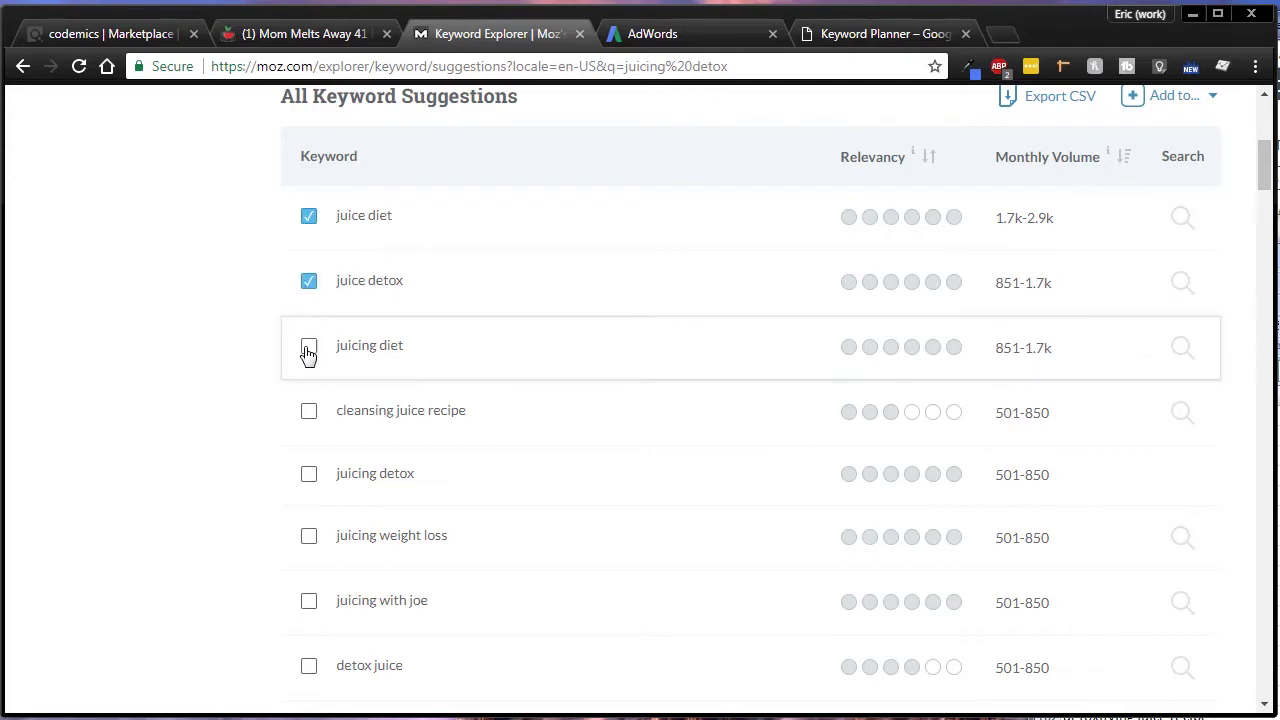
click(309, 349)
click(308, 425)
click(310, 478)
click(310, 538)
scroll(338, 538, down, 1)
click(309, 508)
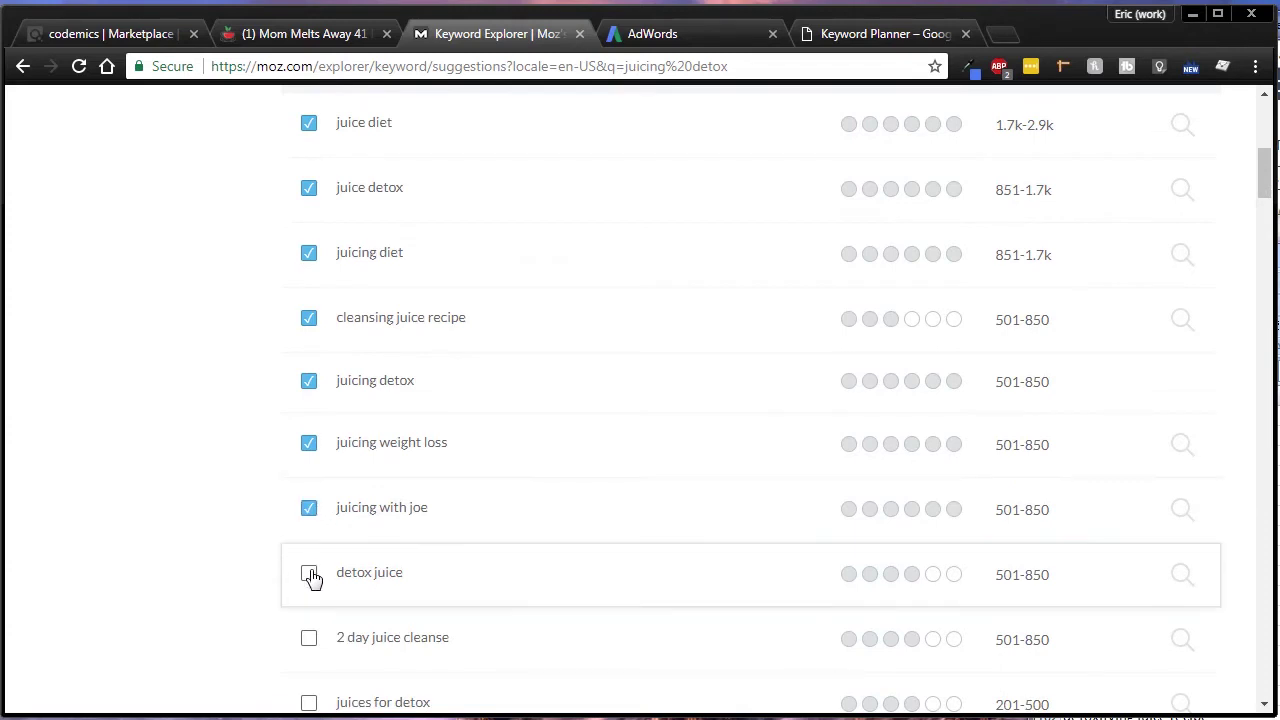
click(309, 573)
scroll(312, 570, down, 2)
click(309, 475)
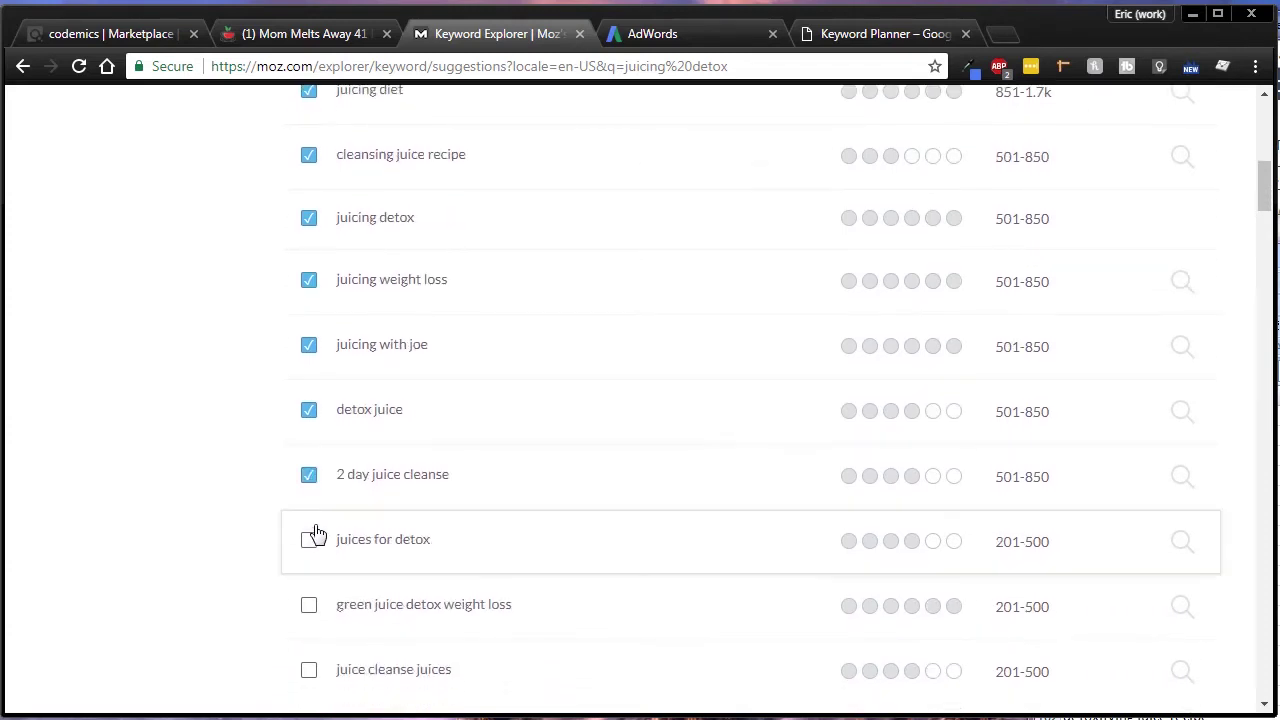
Review the selected suggestions and try to add them to a keyword list, dismissing the dialog.
scroll(390, 480, up, 2)
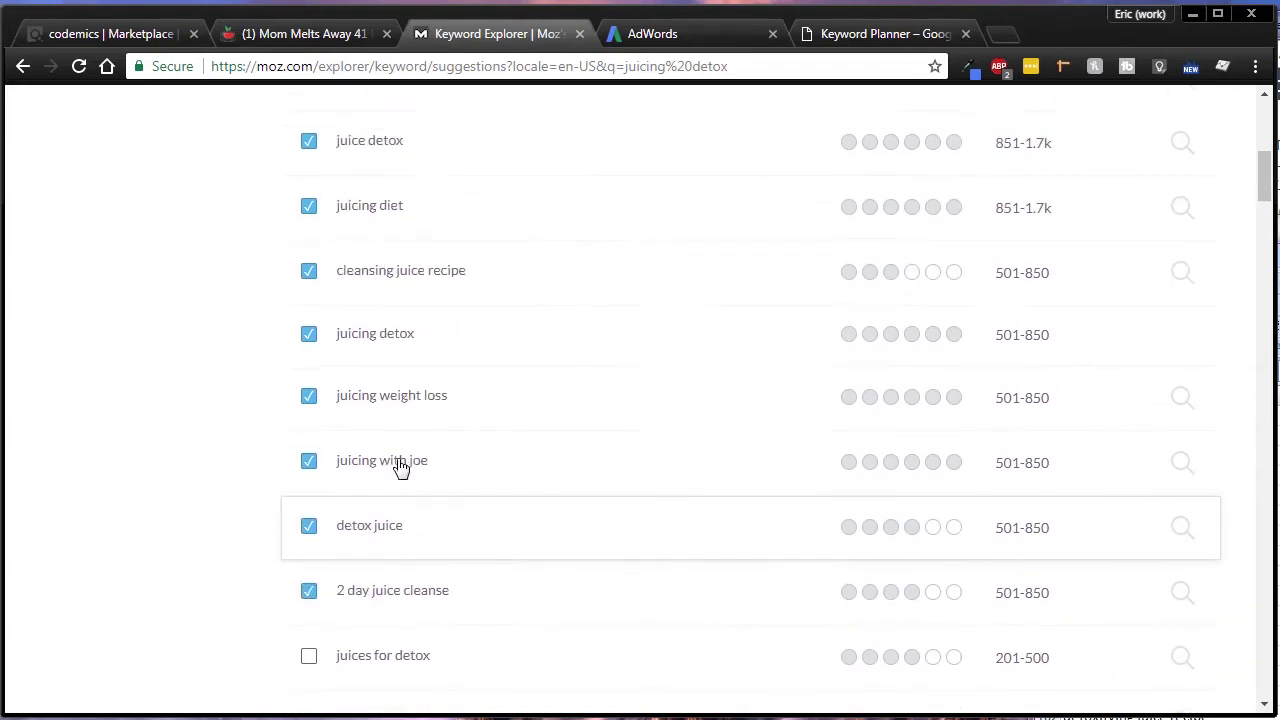
scroll(400, 385, up, 2)
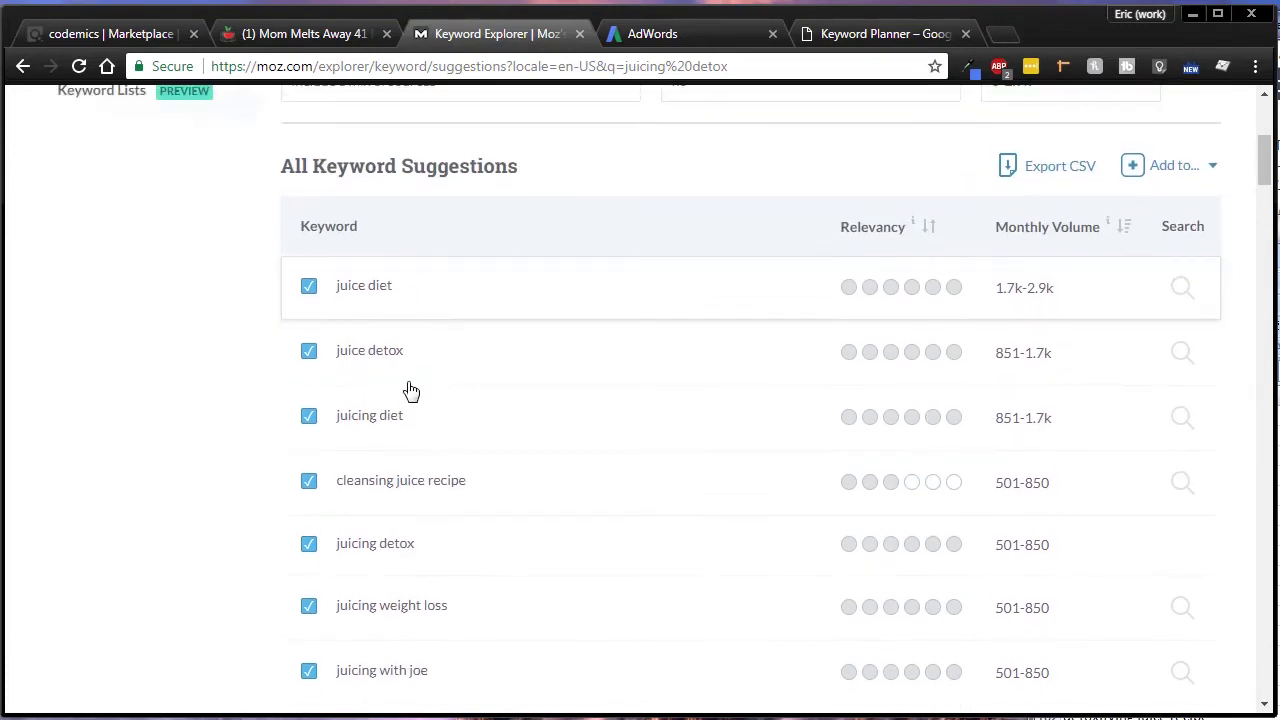
scroll(415, 400, down, 2)
scroll(490, 328, down, 2)
scroll(654, 371, up, 7)
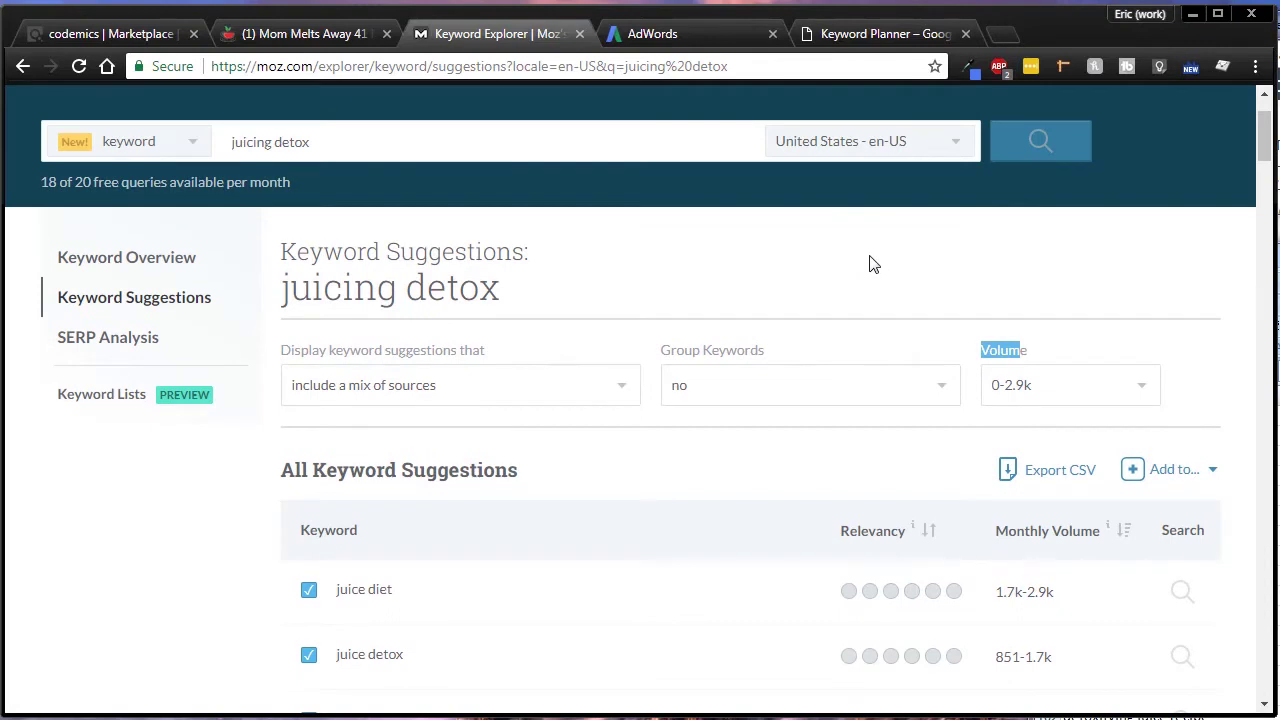
click(1208, 476)
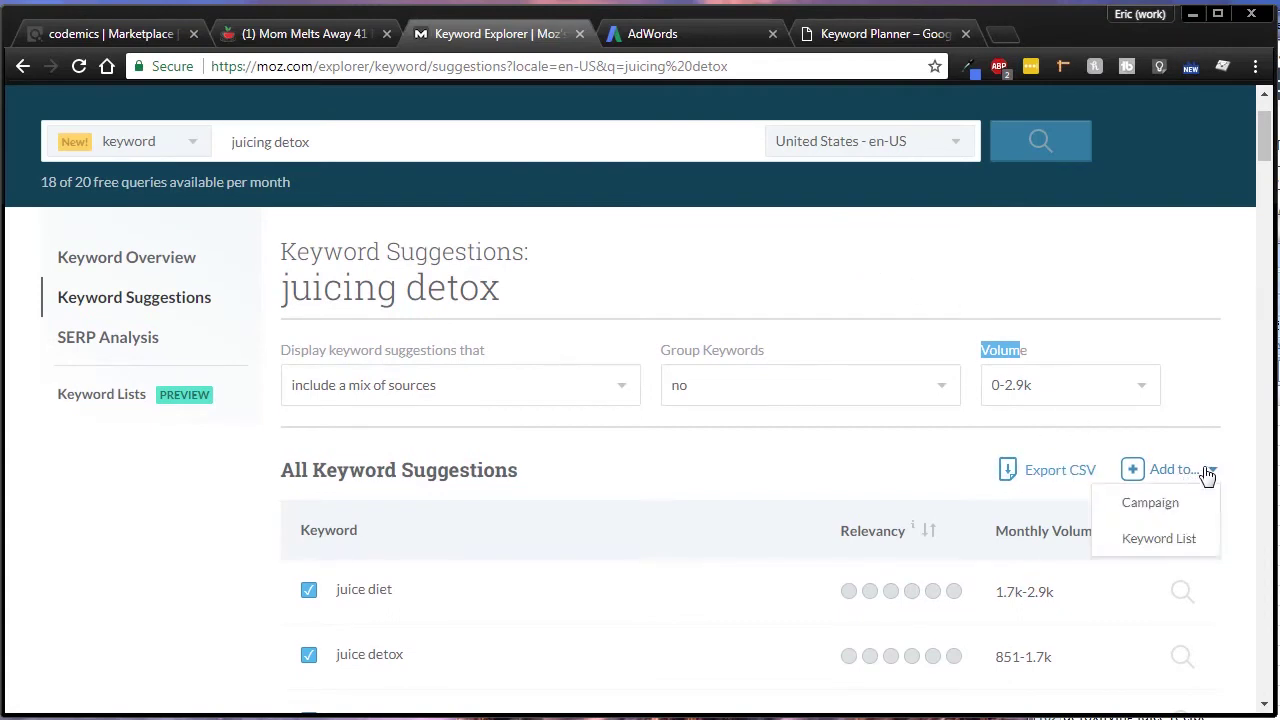
click(1156, 545)
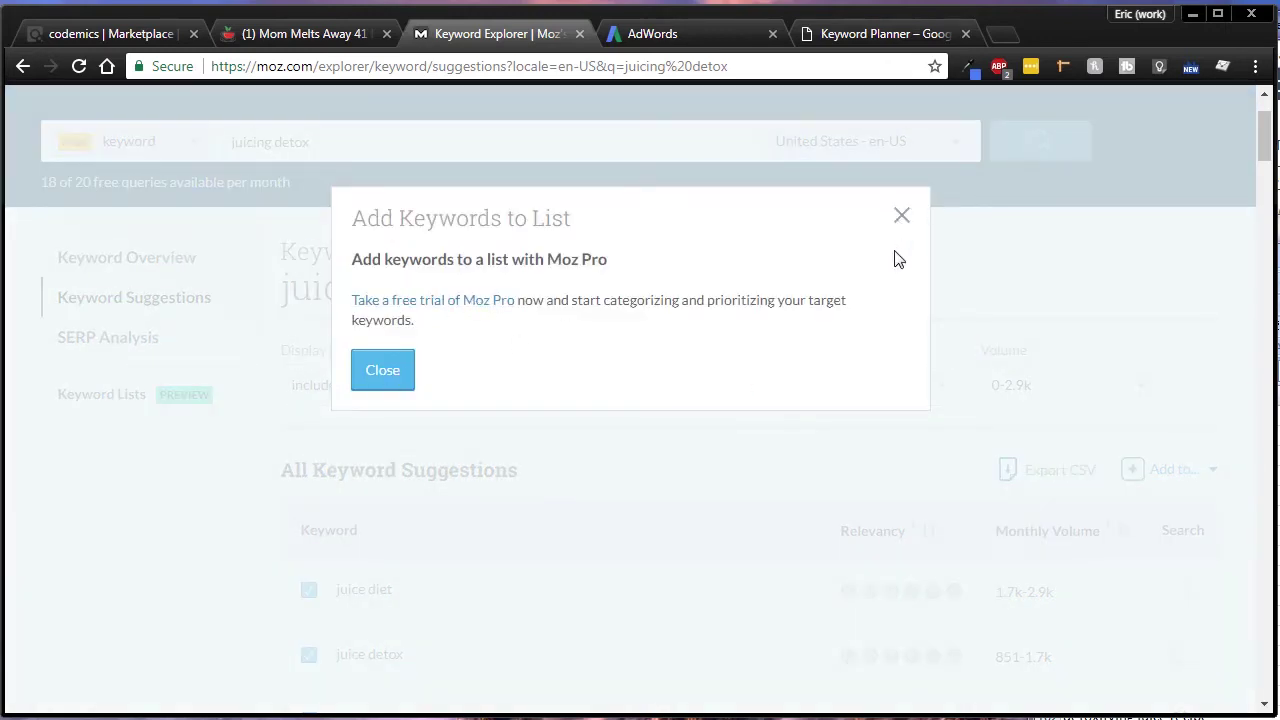
click(903, 223)
Switch to Notepad to show the prepared keyword list against the Moz suggestions, and move its window off the browser.
scroll(666, 468, down, 4)
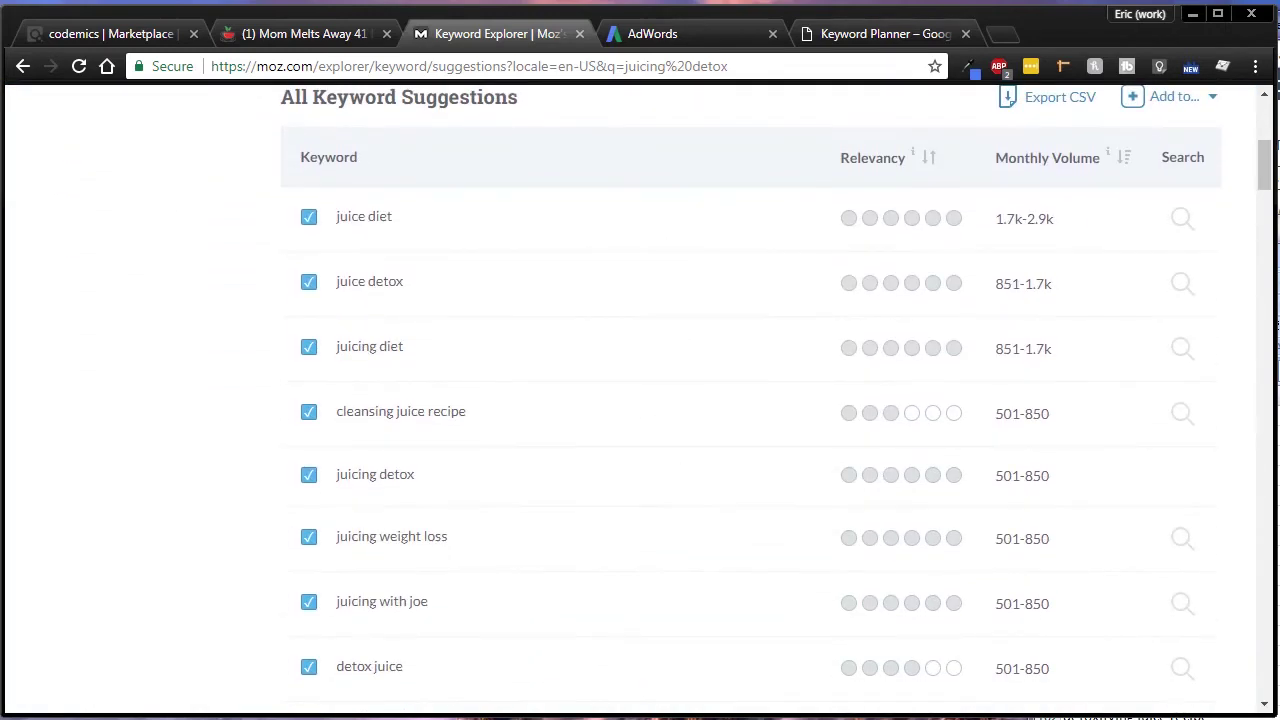
key(alt+Tab)
drag(911, 300, 551, 156)
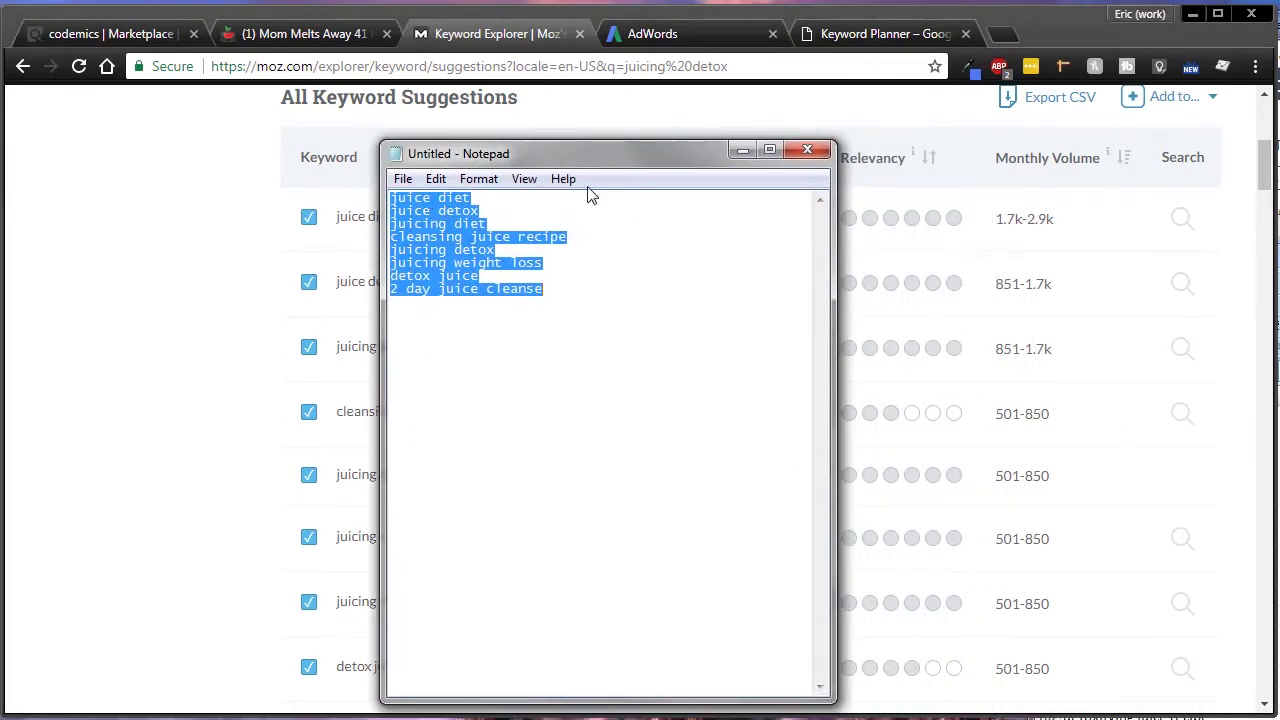
drag(590, 153, 726, 191)
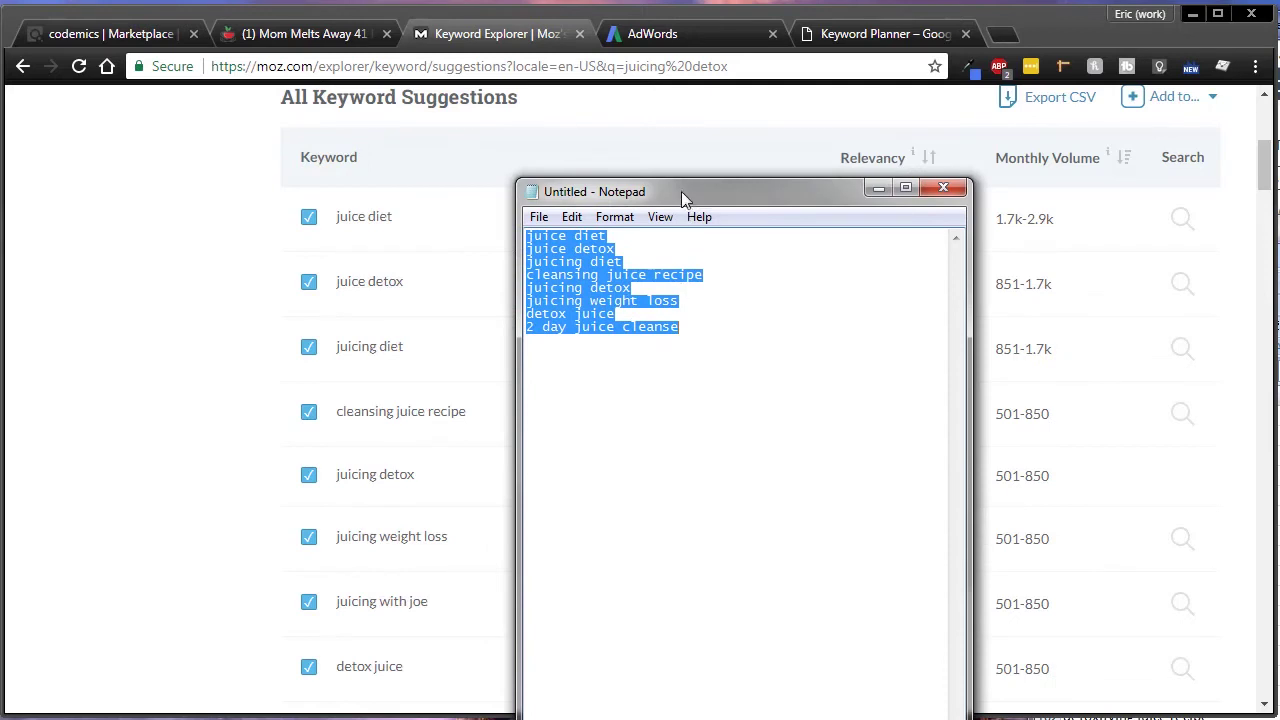
drag(684, 189, 1279, 340)
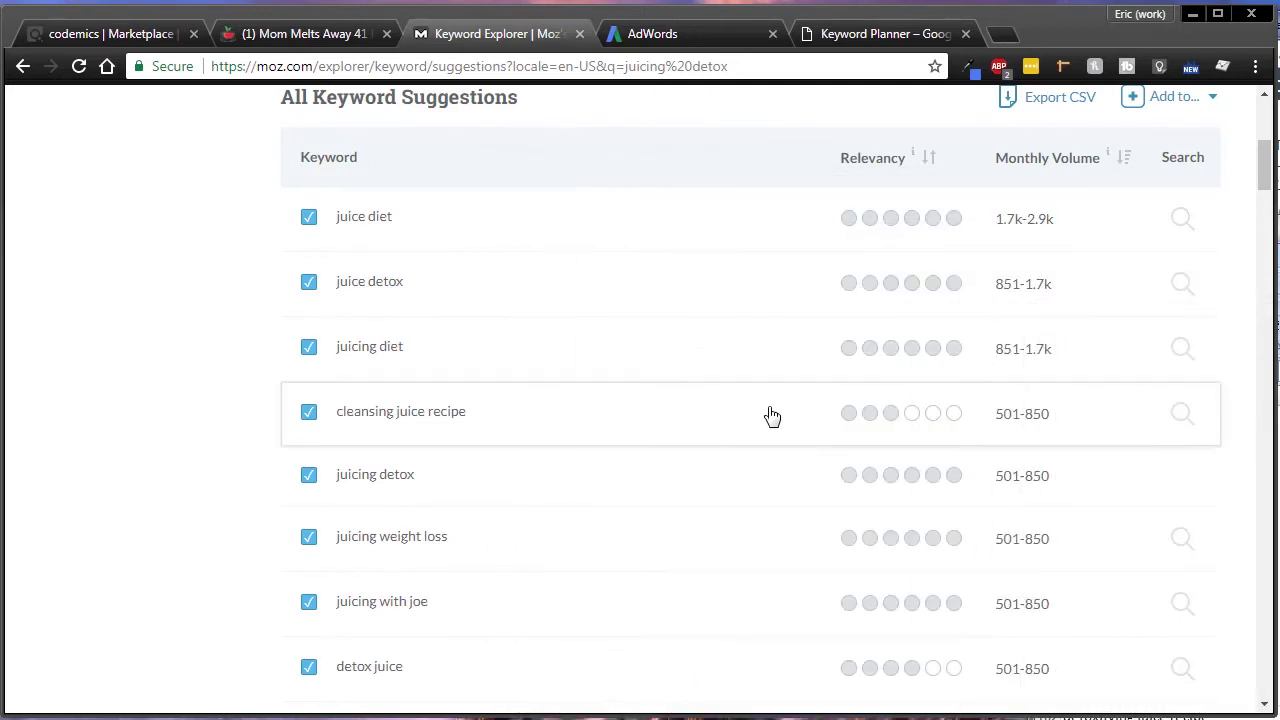
Switch to Google AdWords, open Keyword Planner from its planning tools and close the duplicate Keyword Planner page.
drag(1265, 170, 1262, 120)
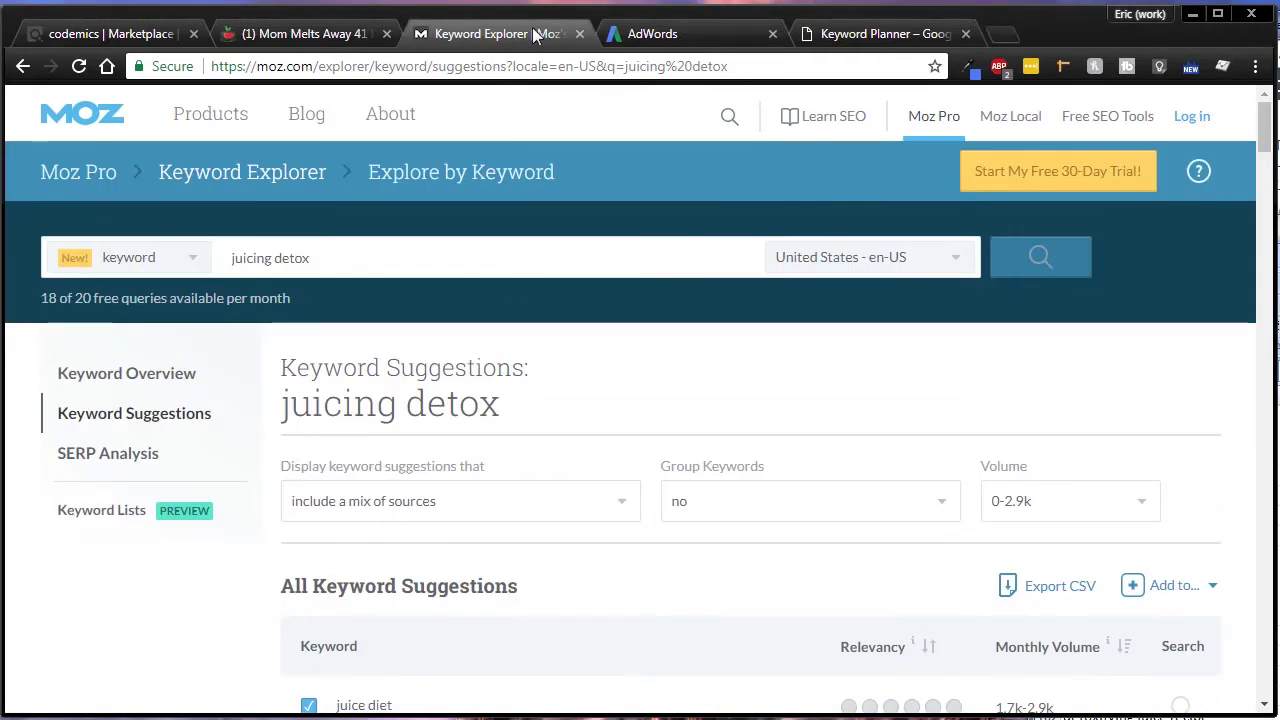
click(704, 33)
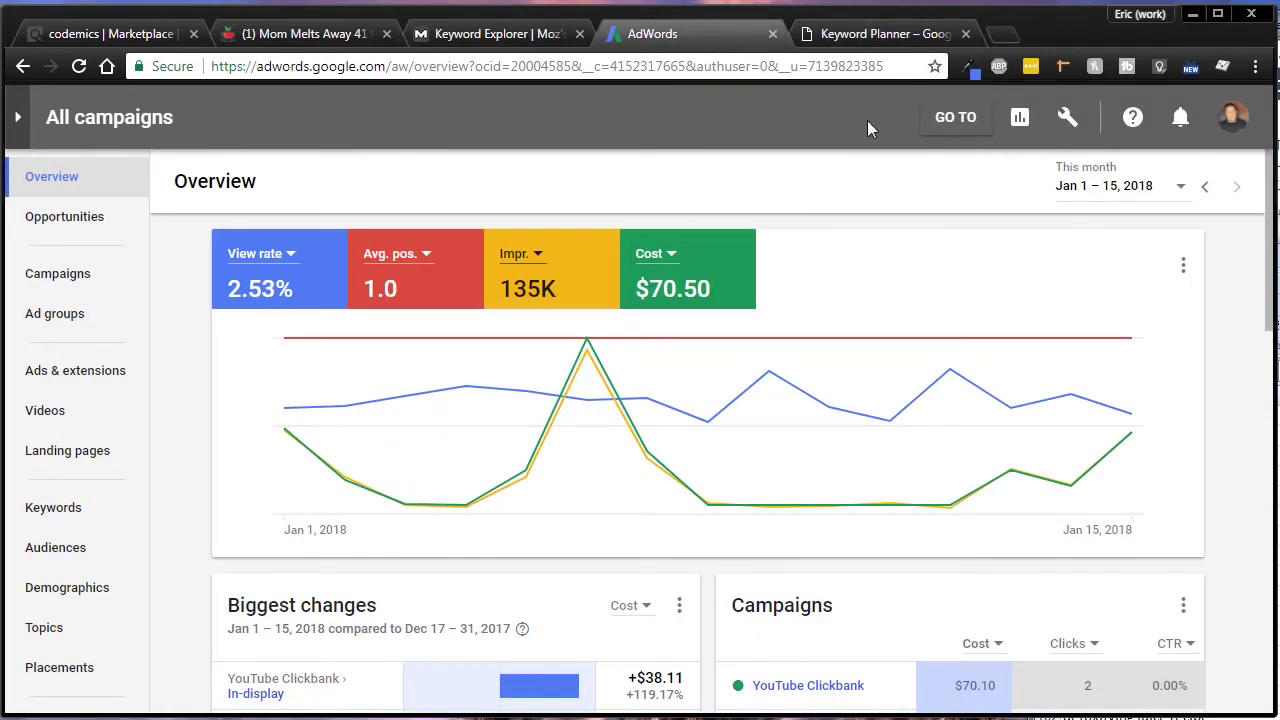
click(1067, 118)
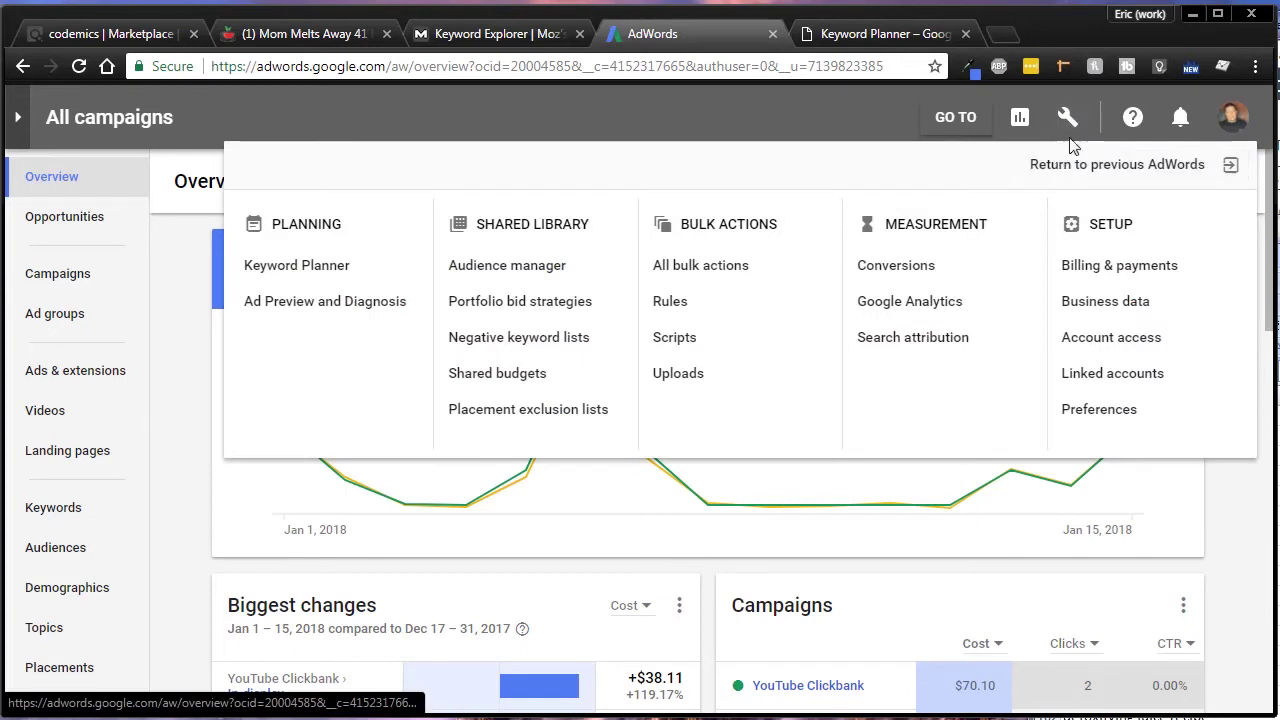
click(288, 266)
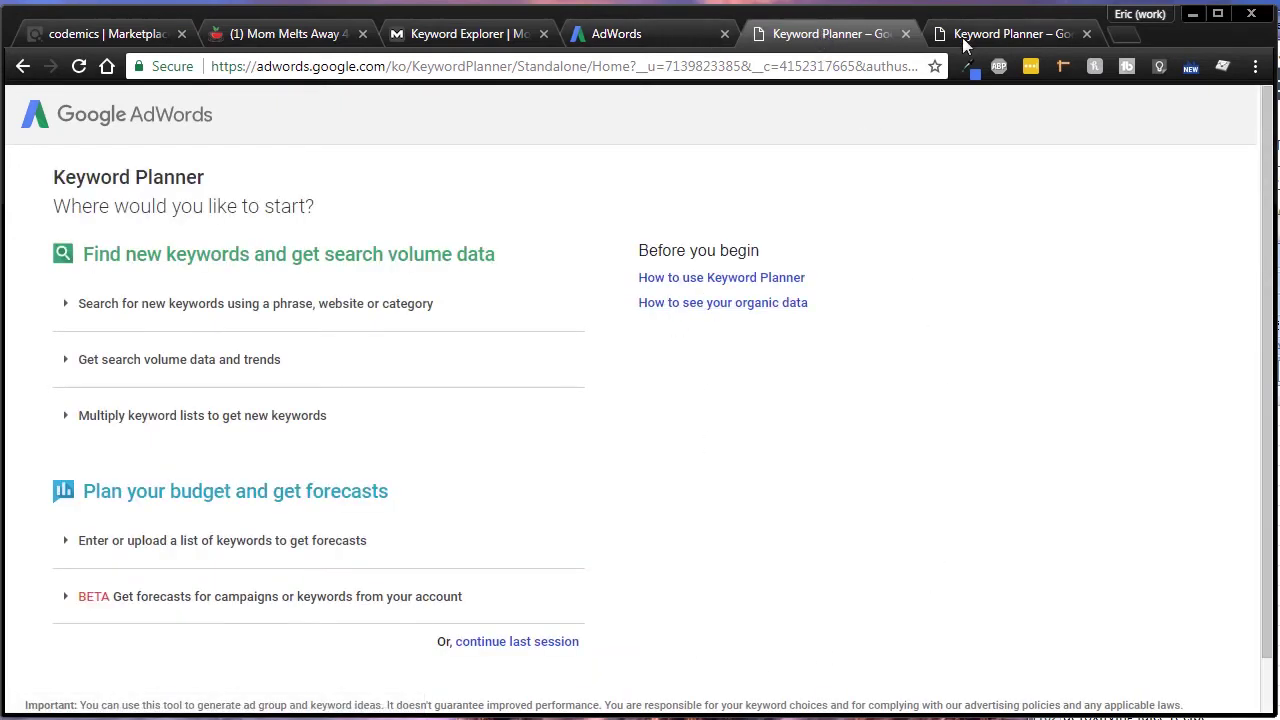
click(1086, 34)
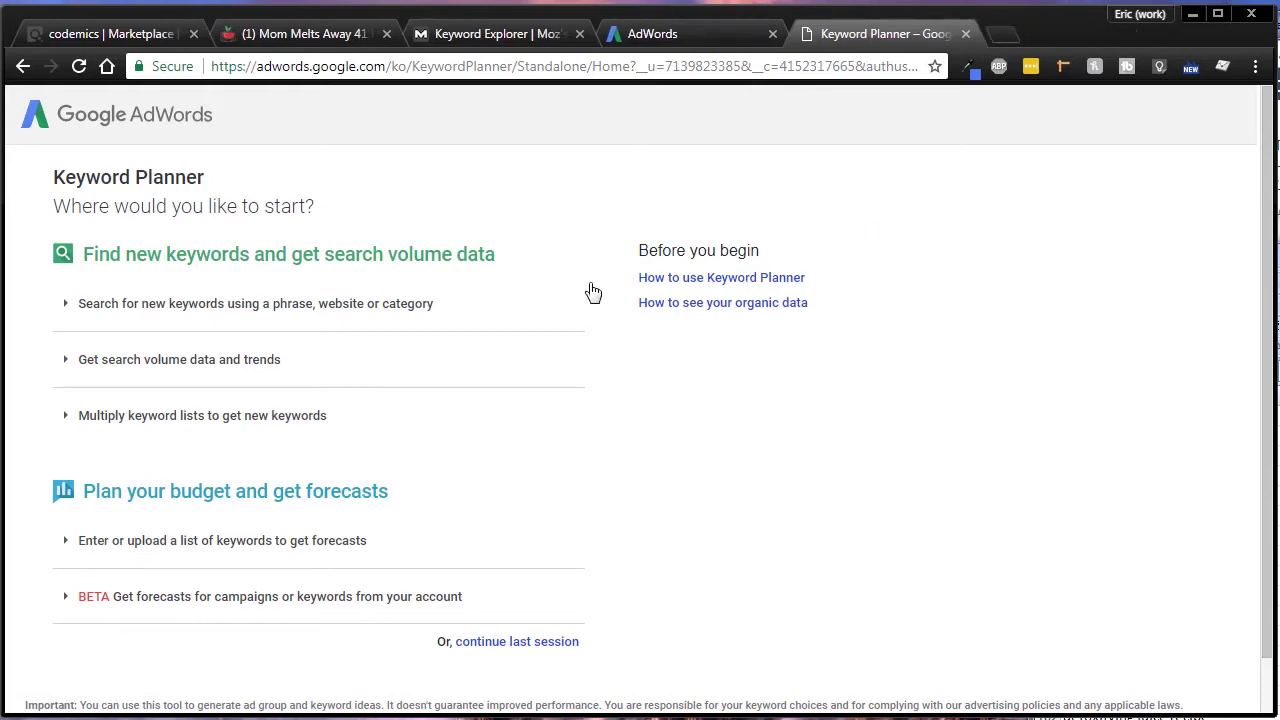
Show the Notepad keyword list over Keyword Planner and move the window clear of the page.
key(alt+Tab)
drag(776, 214, 668, 199)
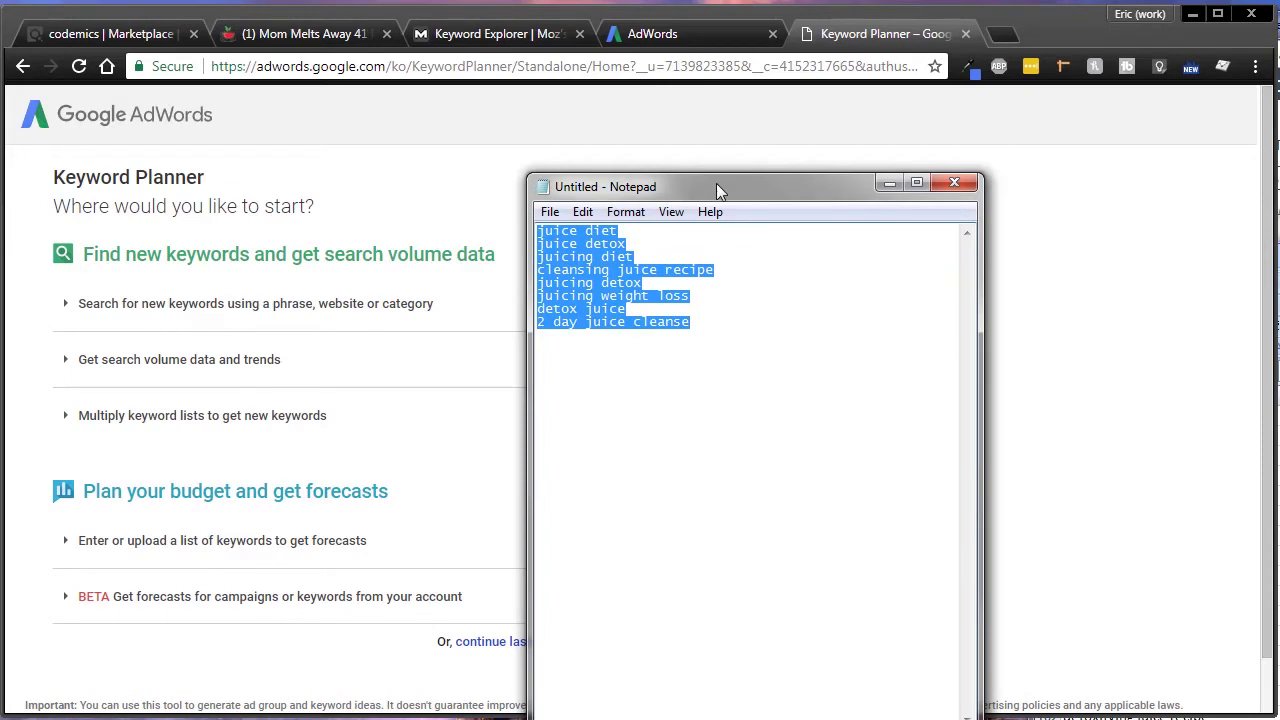
drag(699, 191, 1279, 195)
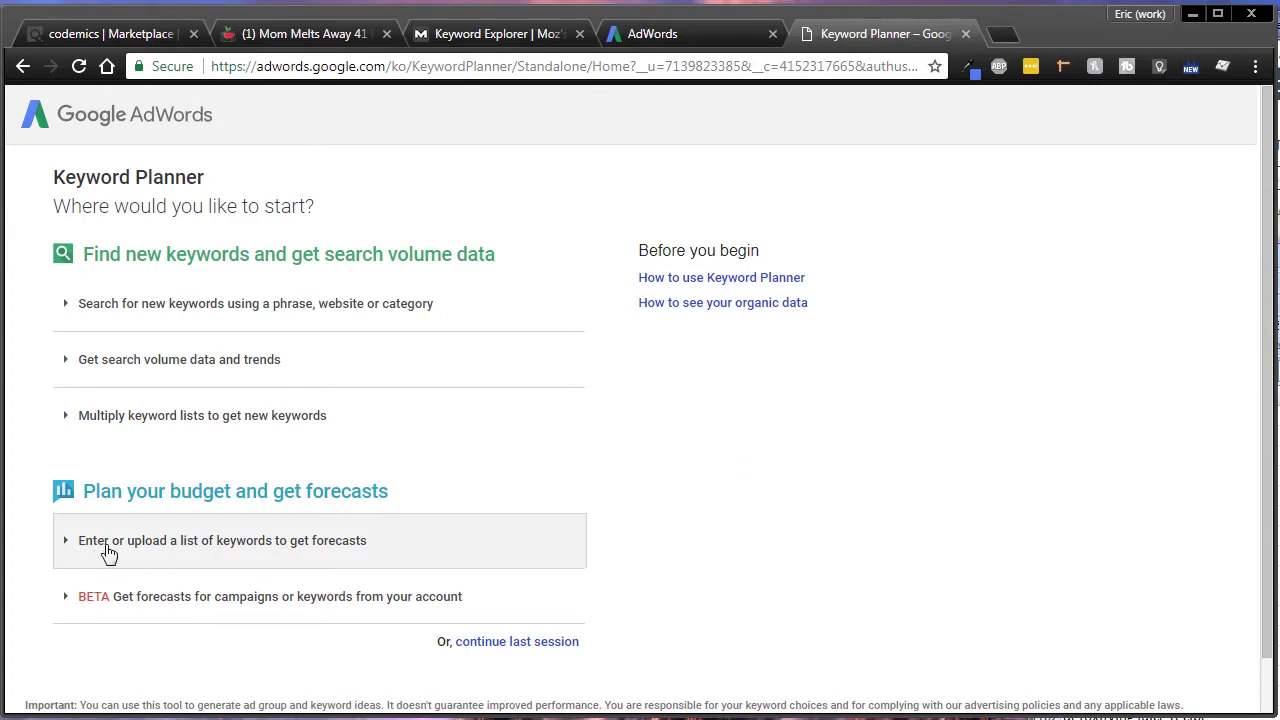
Expand the forecast option for entering or uploading a list of keywords and activate its keyword entry box.
click(148, 552)
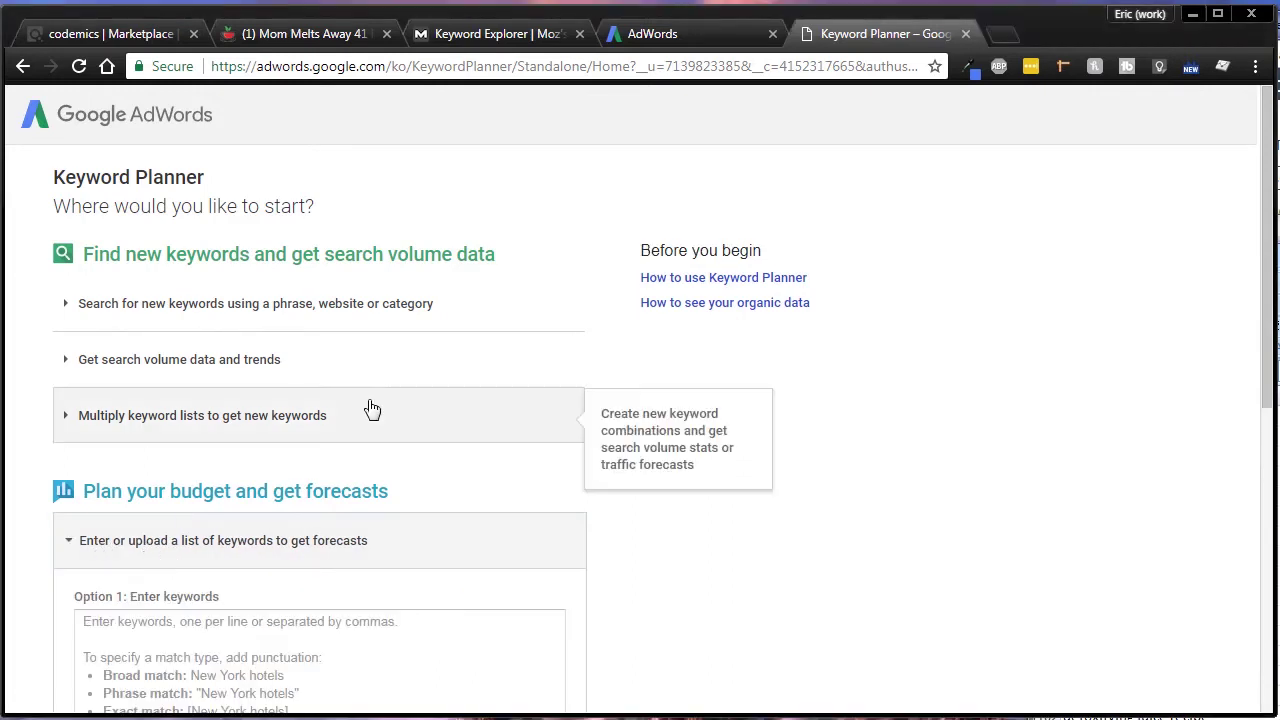
scroll(337, 414, down, 3)
scroll(341, 414, down, 1)
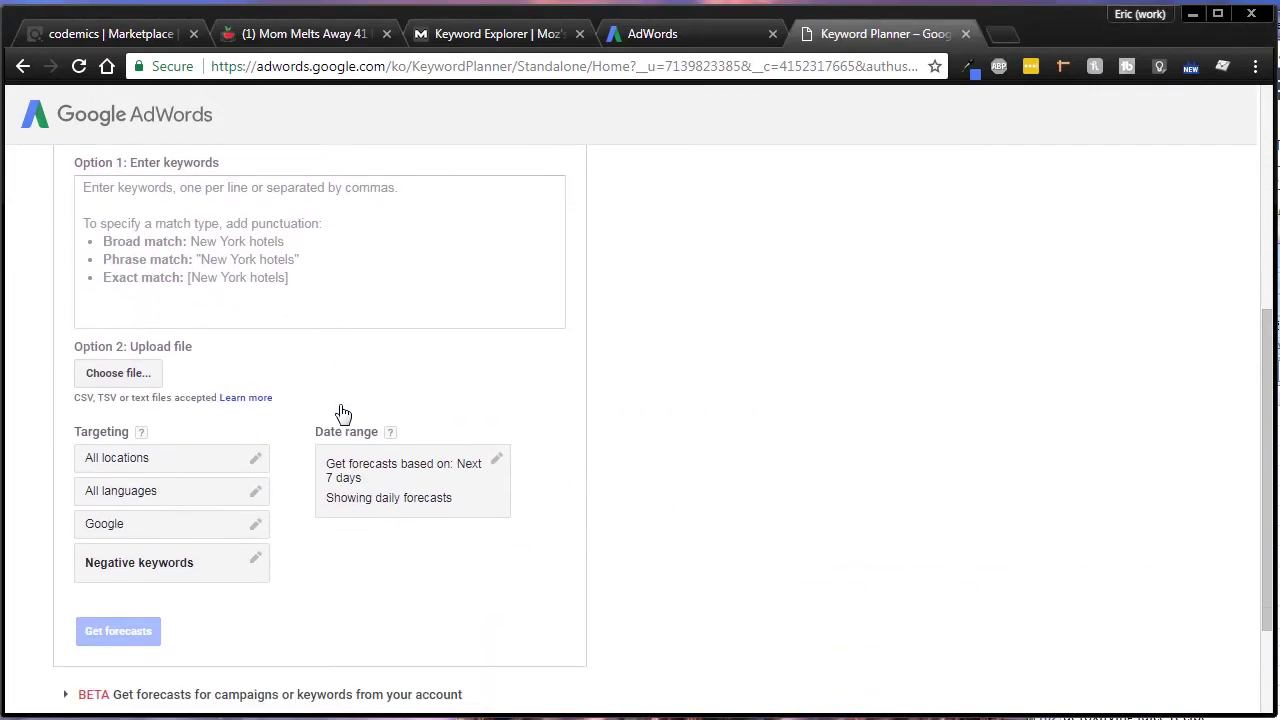
scroll(341, 414, up, 1)
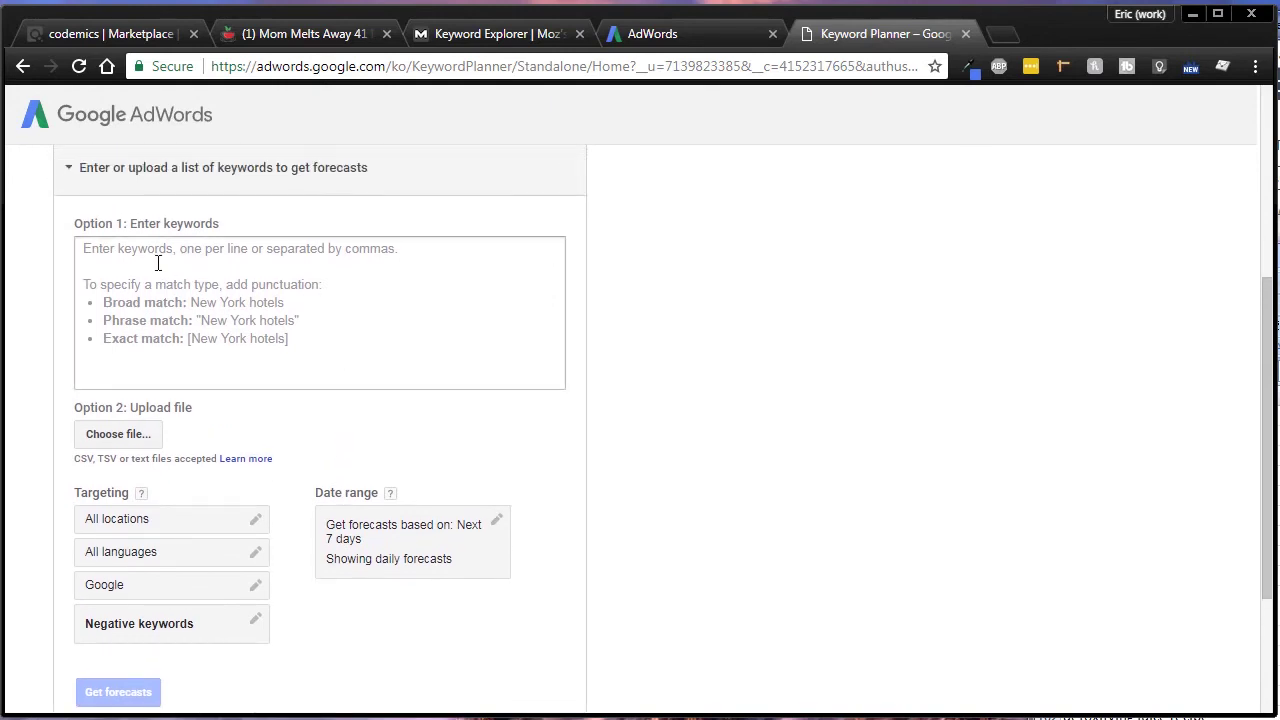
click(137, 256)
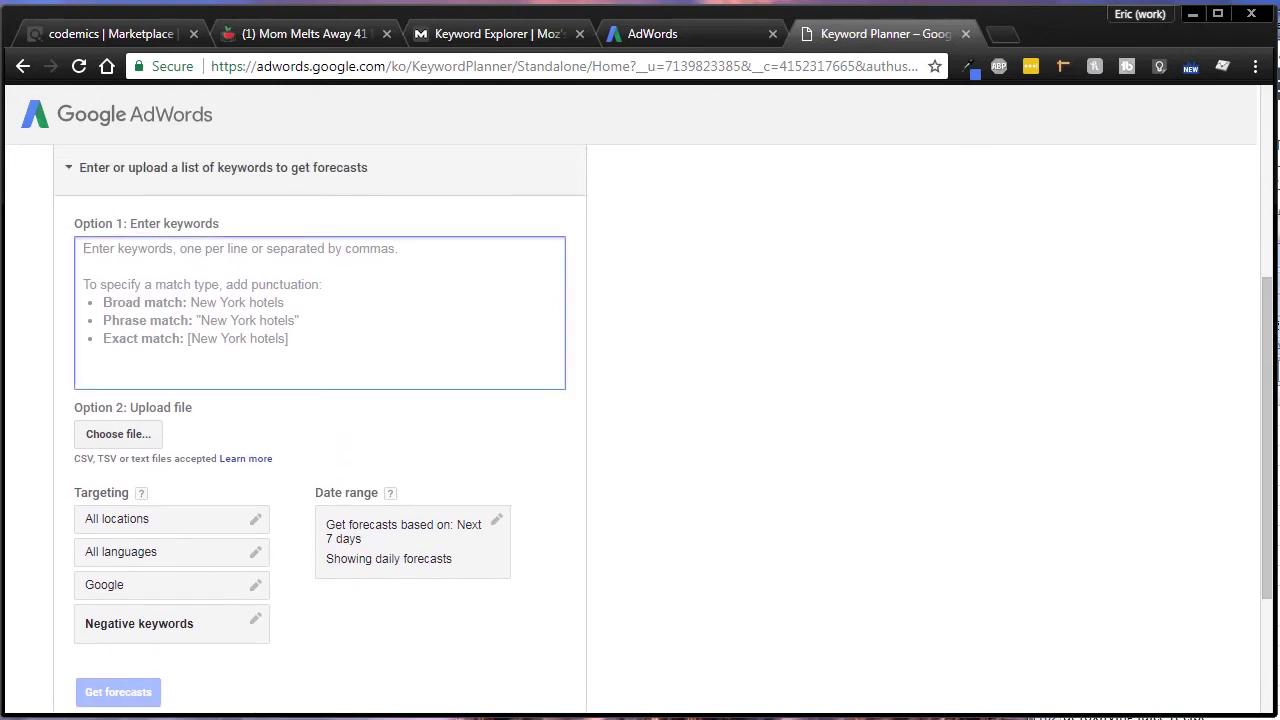
Copy the whole juice keyword list from Notepad and paste it into Keyword Planner's keyword entry box.
key(alt+Tab)
right_click(740, 237)
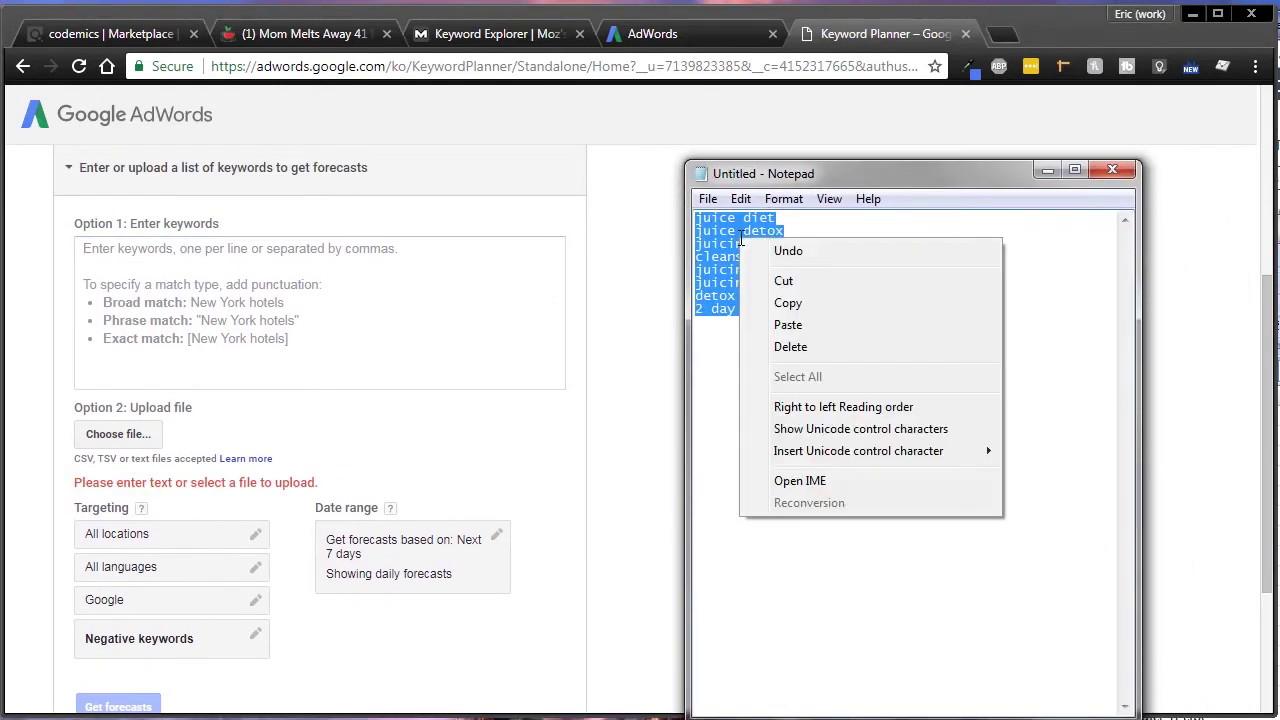
click(791, 308)
click(104, 256)
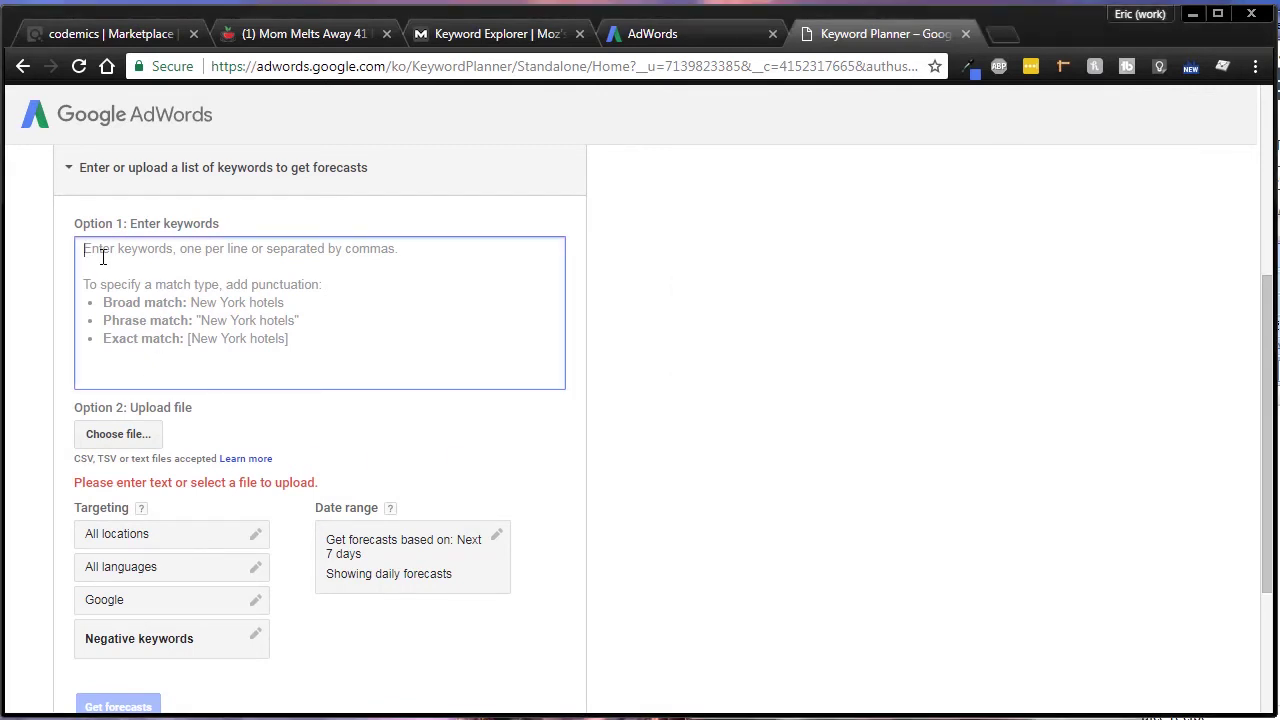
right_click(104, 257)
click(152, 375)
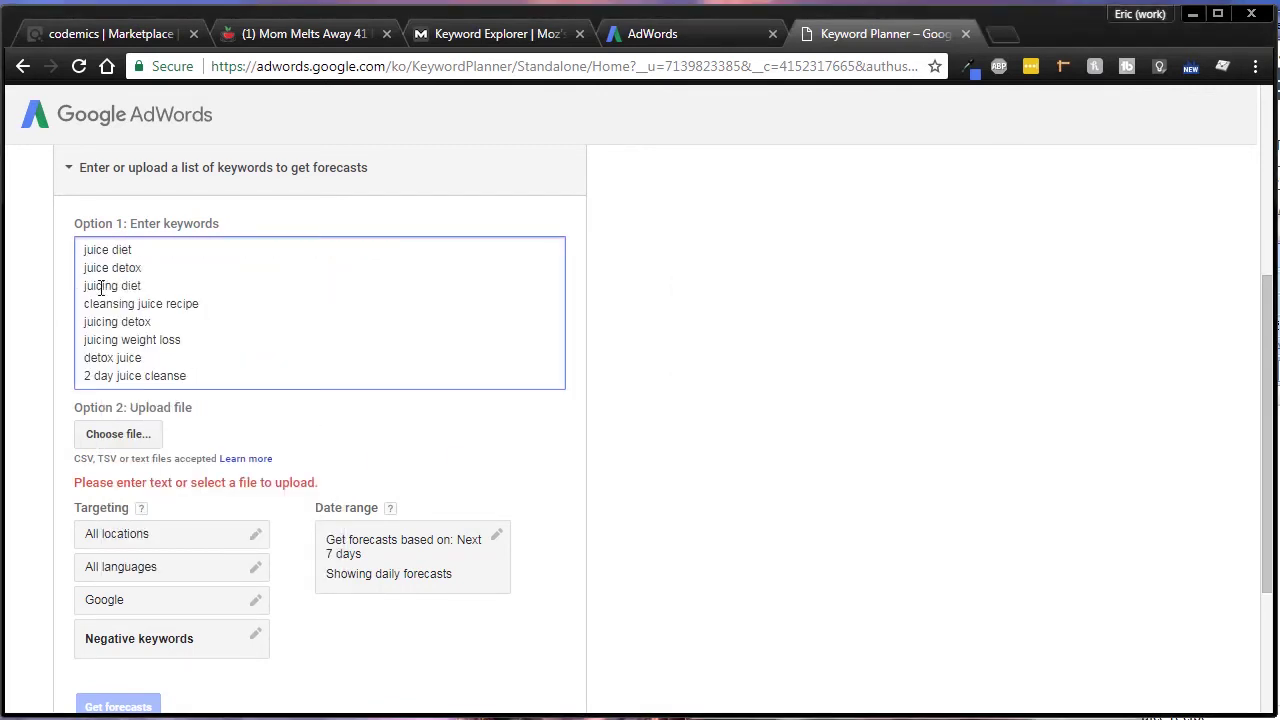
click(424, 433)
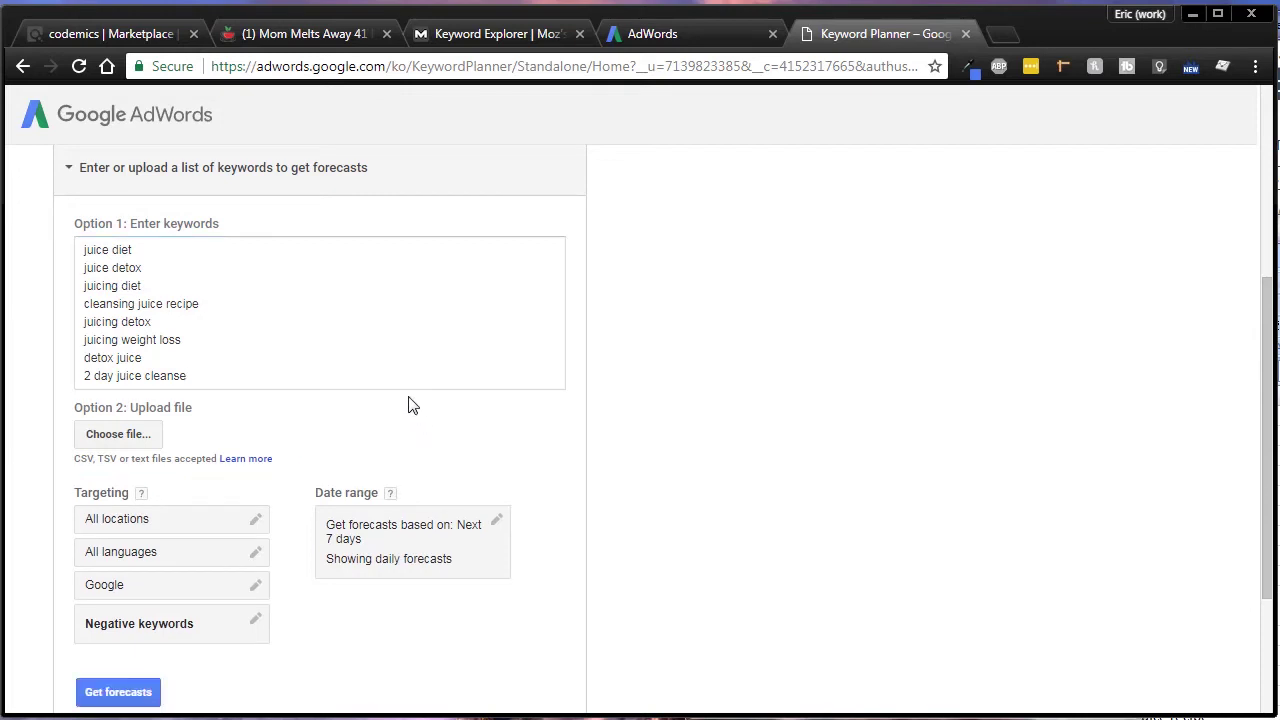
View the location targeting options for the forecast and close them without changing all locations.
scroll(408, 405, down, 1)
scroll(357, 247, down, 1)
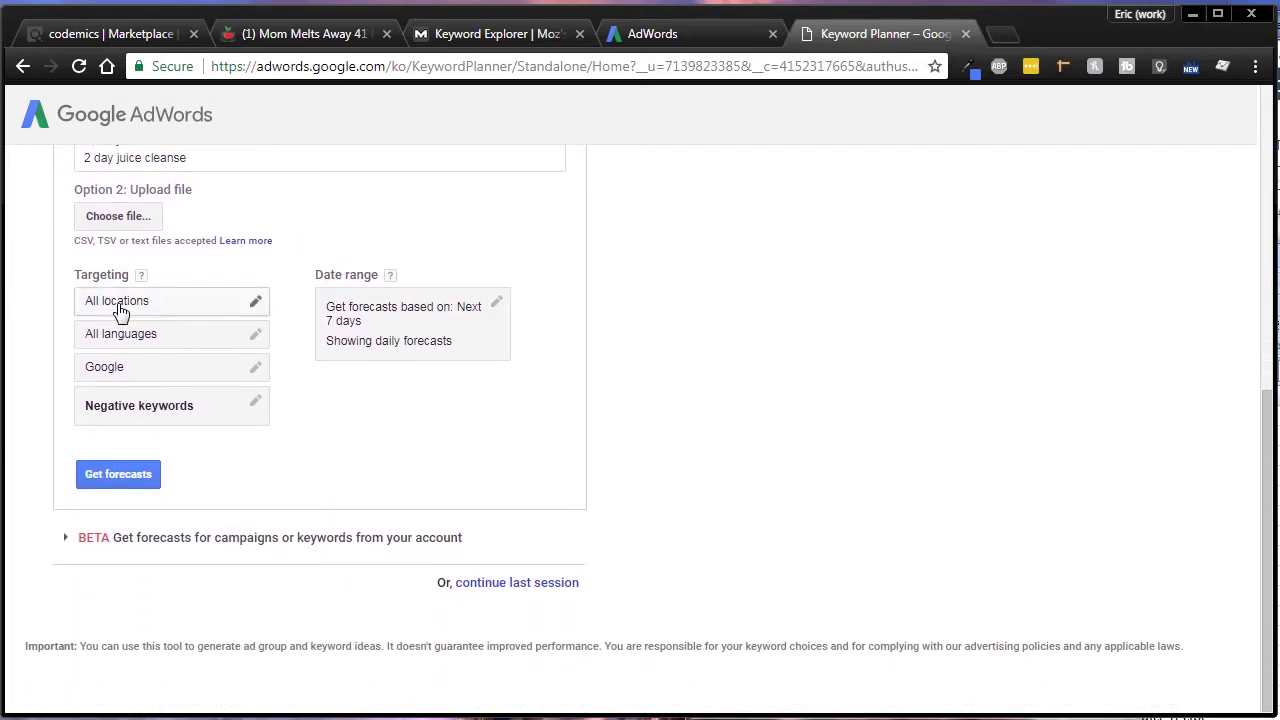
click(255, 303)
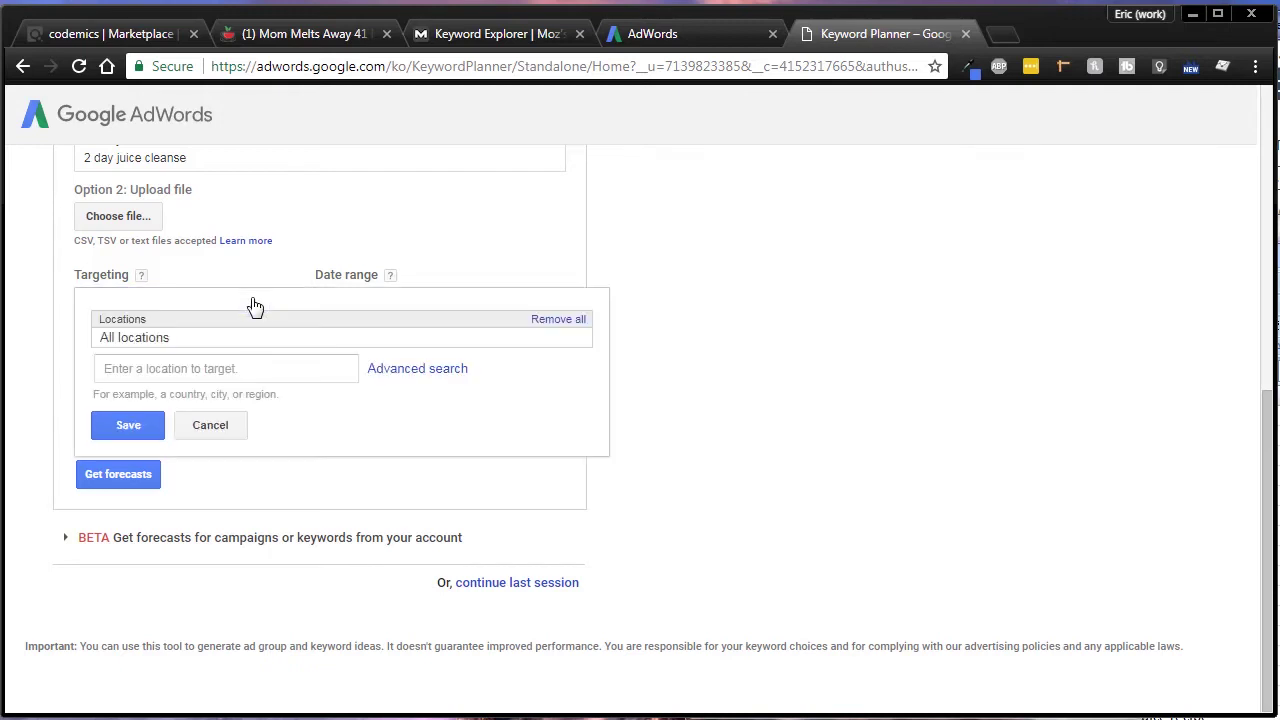
click(212, 430)
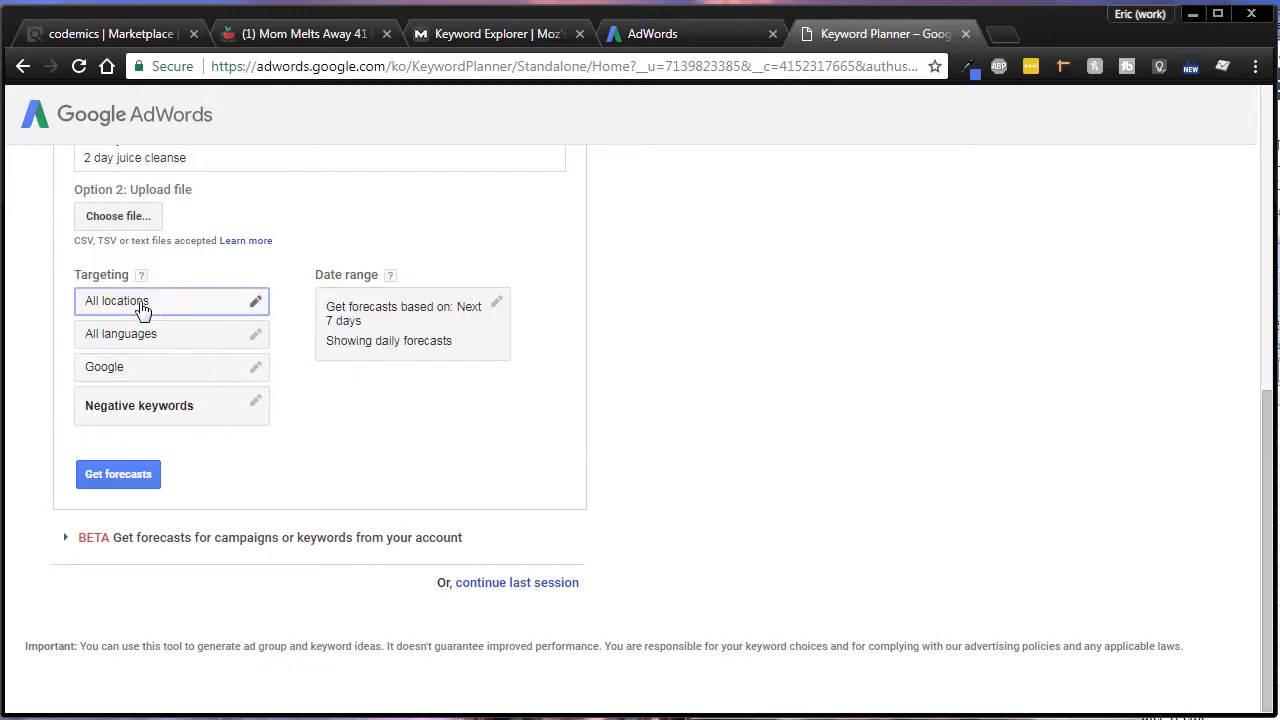
click(253, 334)
click(188, 355)
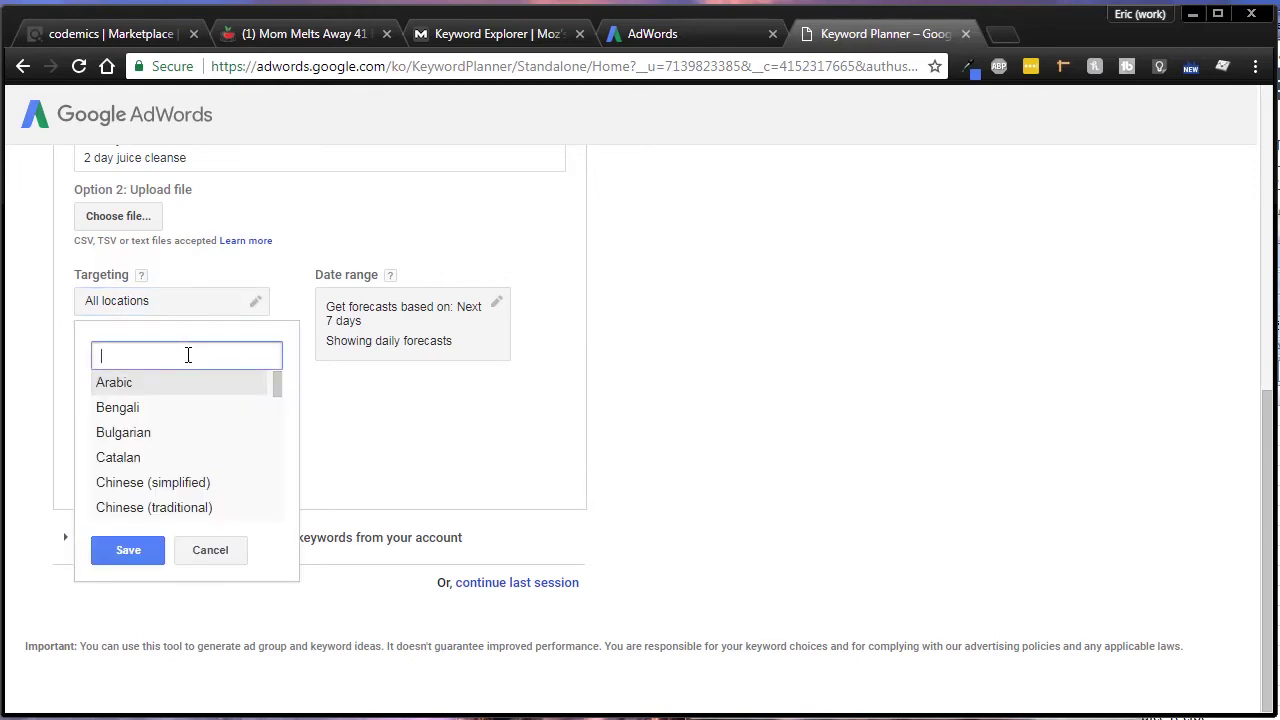
text(engl)
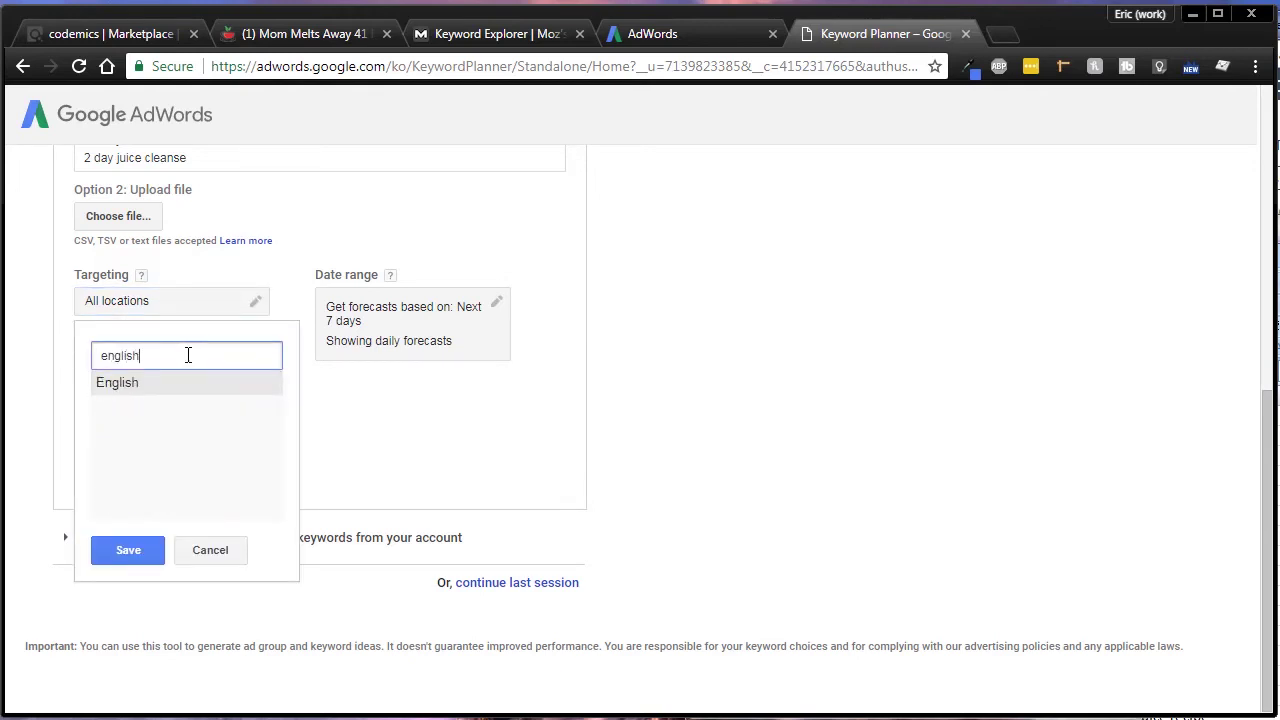
text(ish)
click(131, 385)
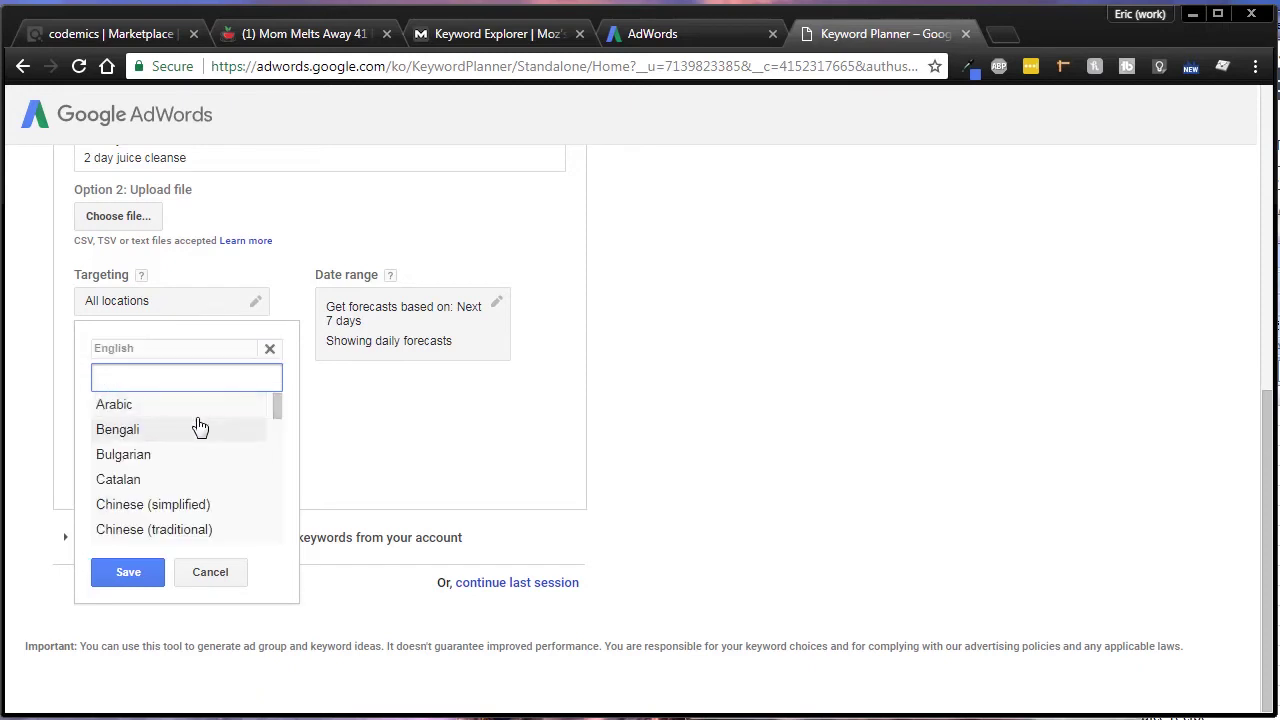
key(Escape)
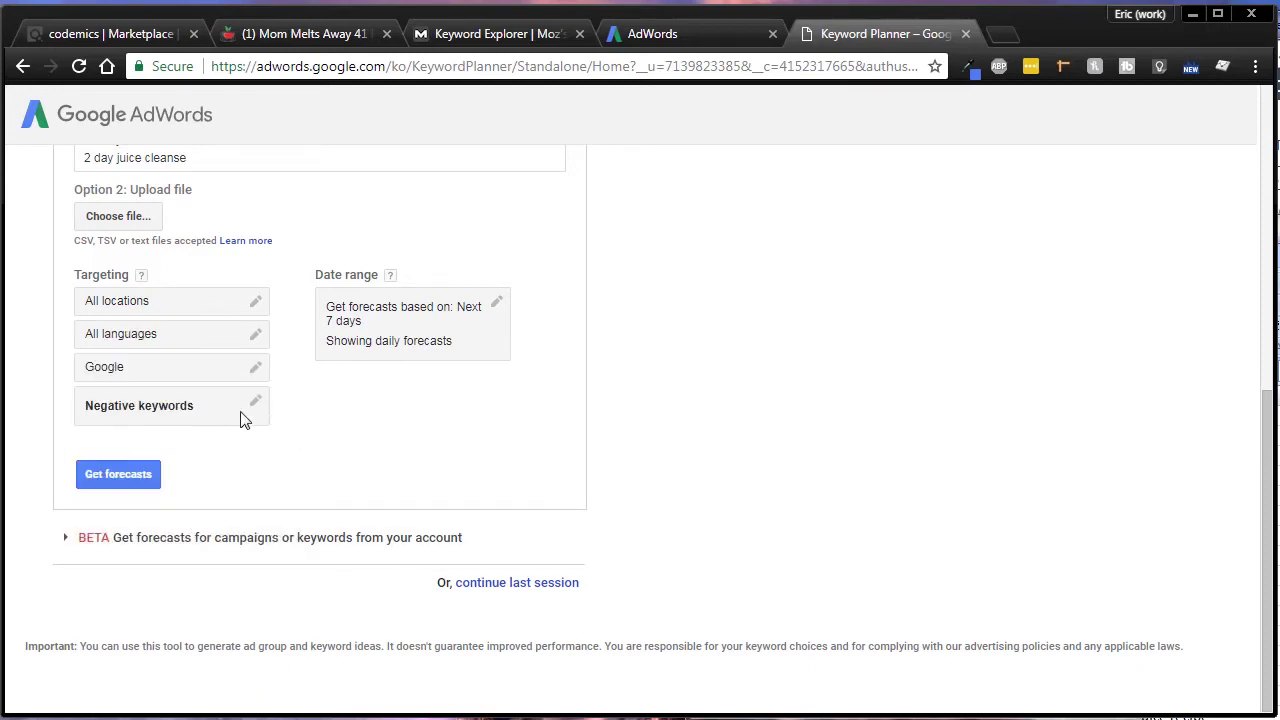
Set the forecast's language targeting to English and get forecasts for the entered keywords.
click(162, 341)
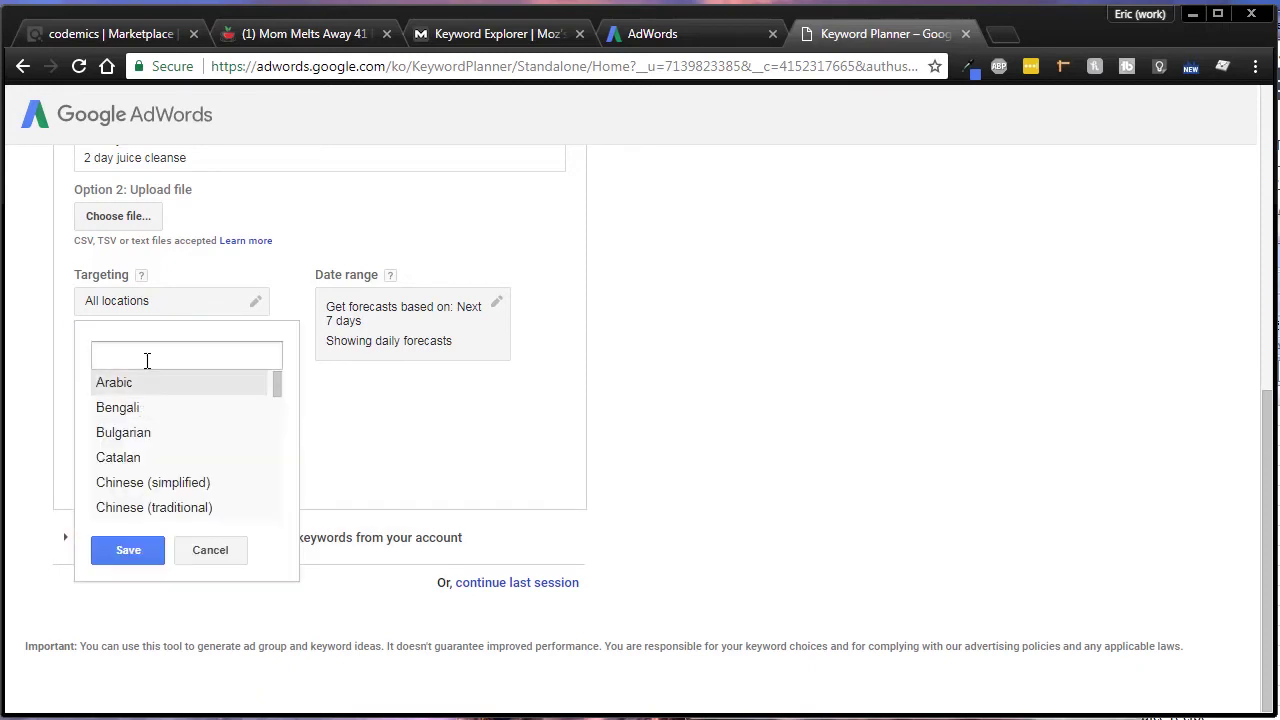
text(english)
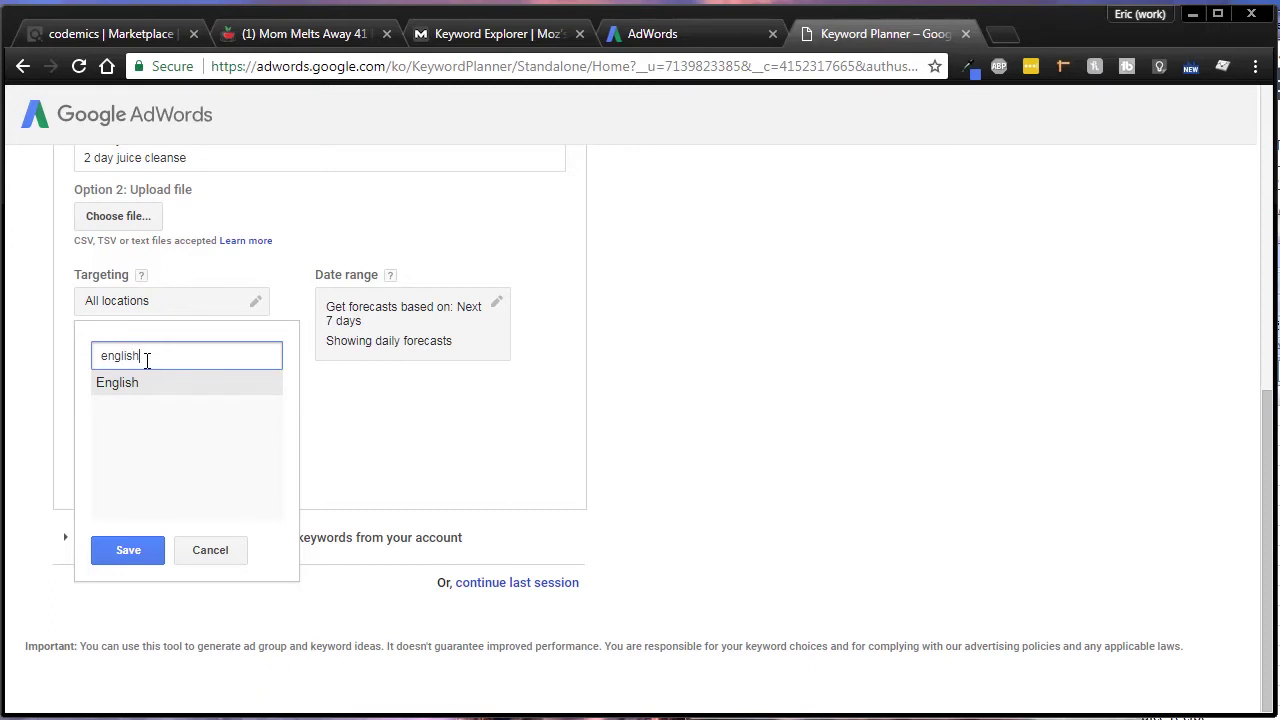
click(145, 385)
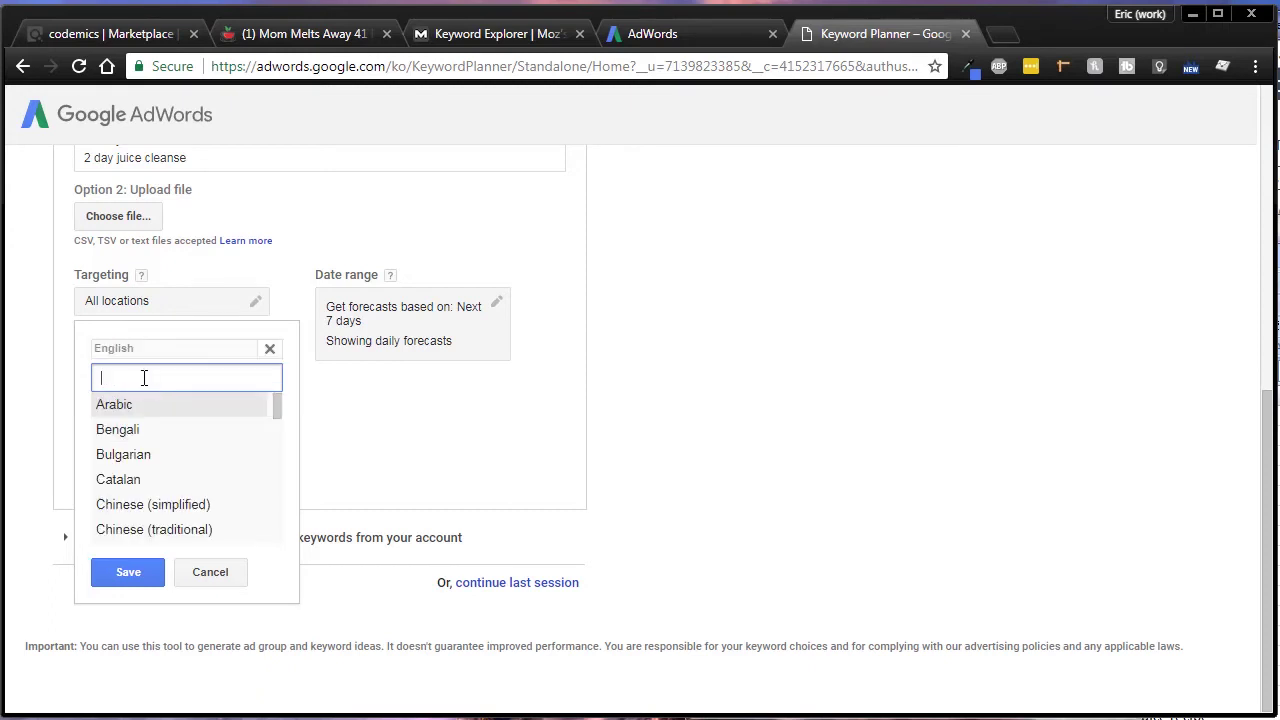
click(130, 572)
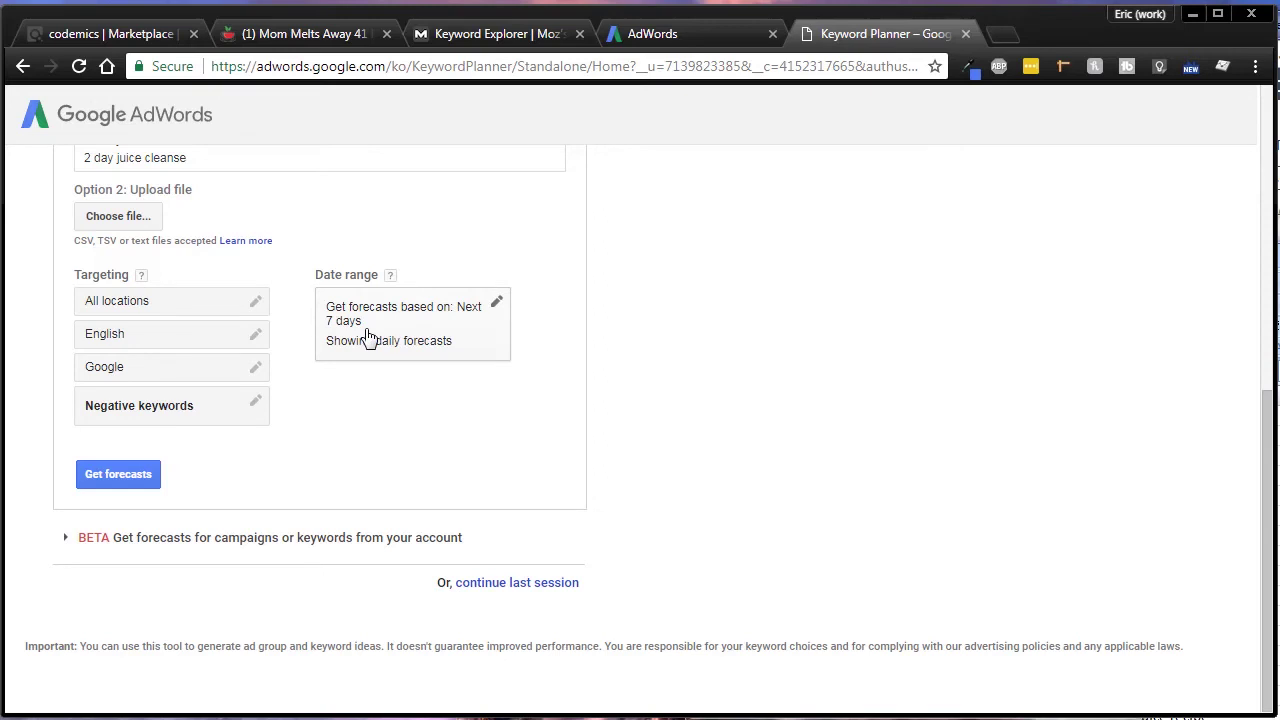
click(119, 478)
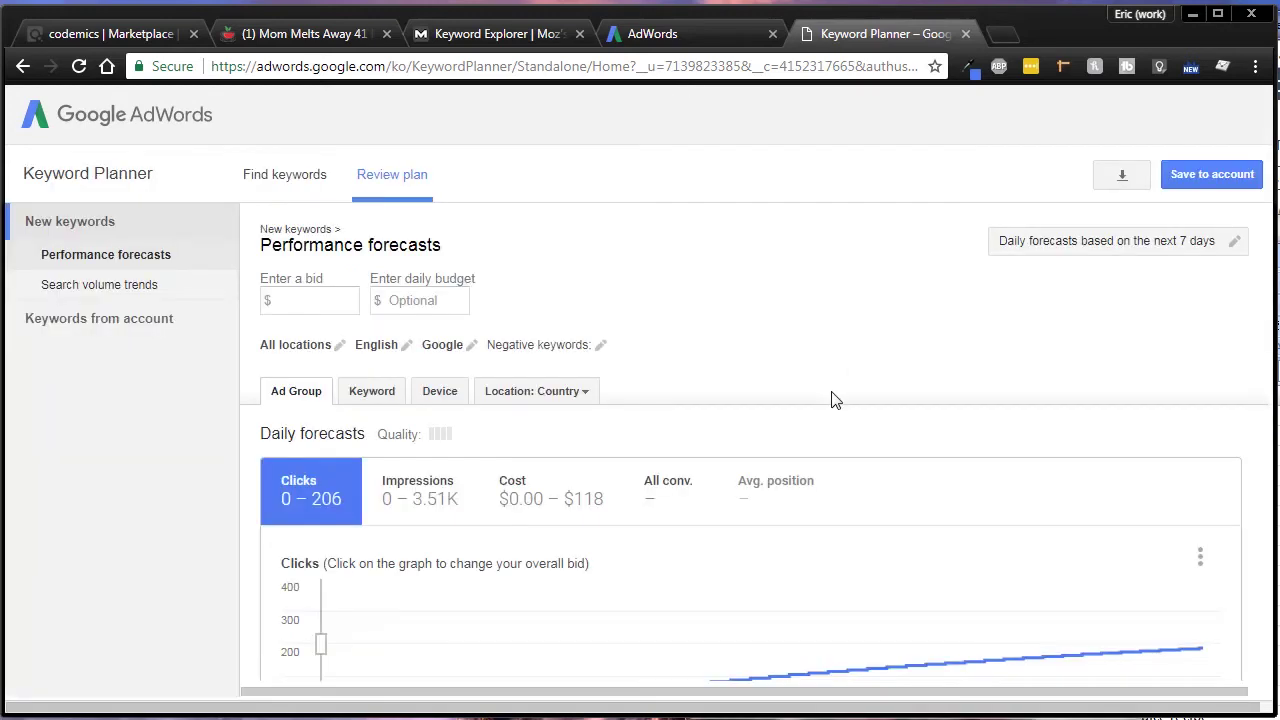
Examine the daily clicks forecast graph, the bid and budget fields and the juice diet ad group table.
scroll(612, 320, down, 2)
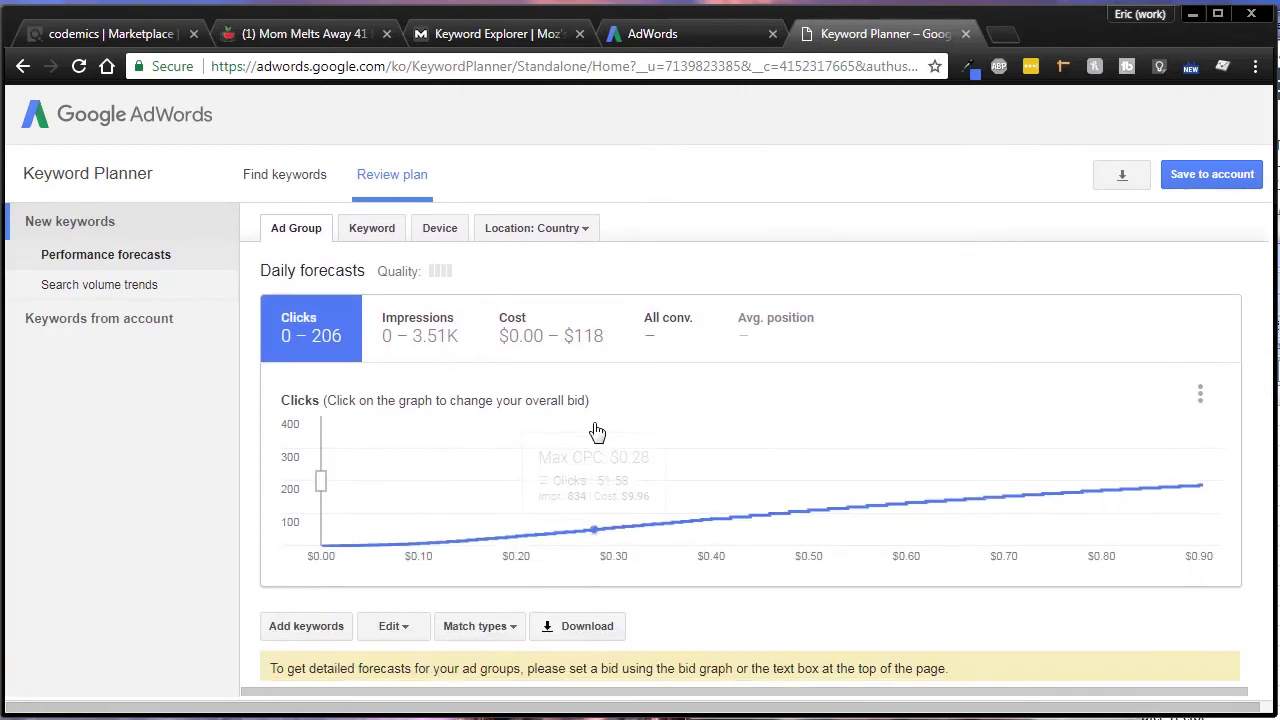
scroll(596, 432, down, 3)
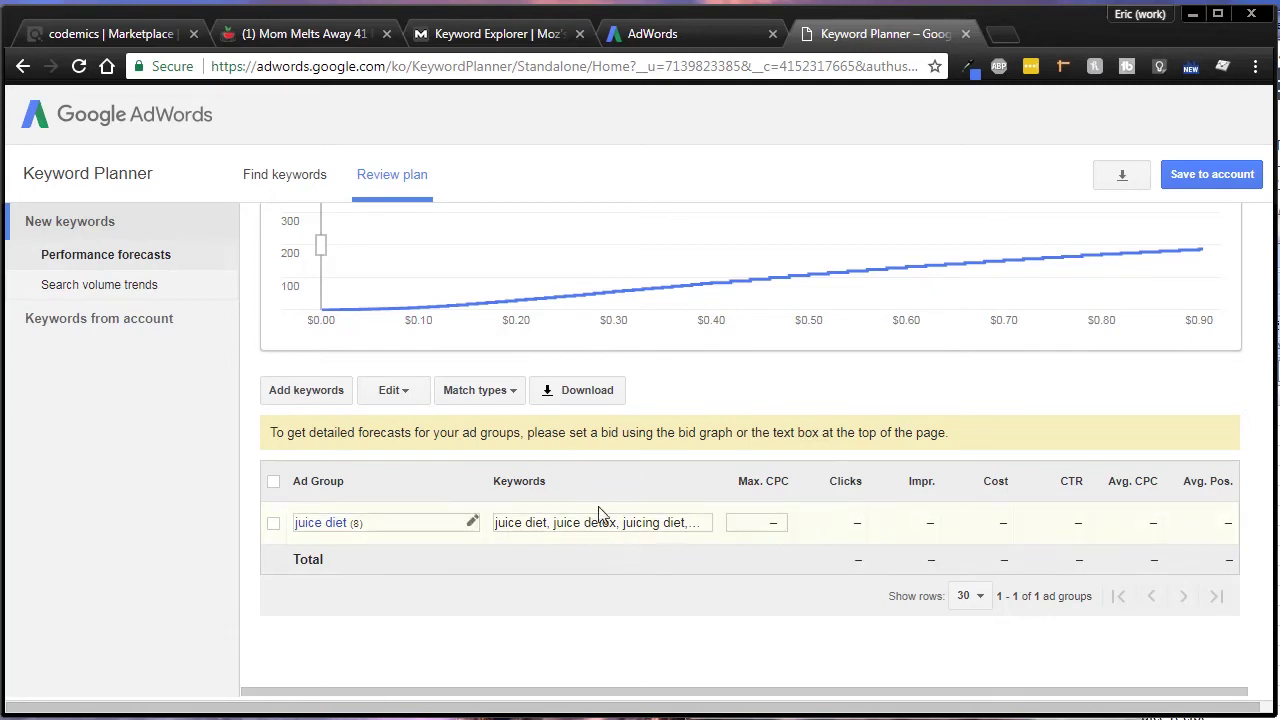
scroll(590, 440, up, 2)
scroll(546, 514, up, 1)
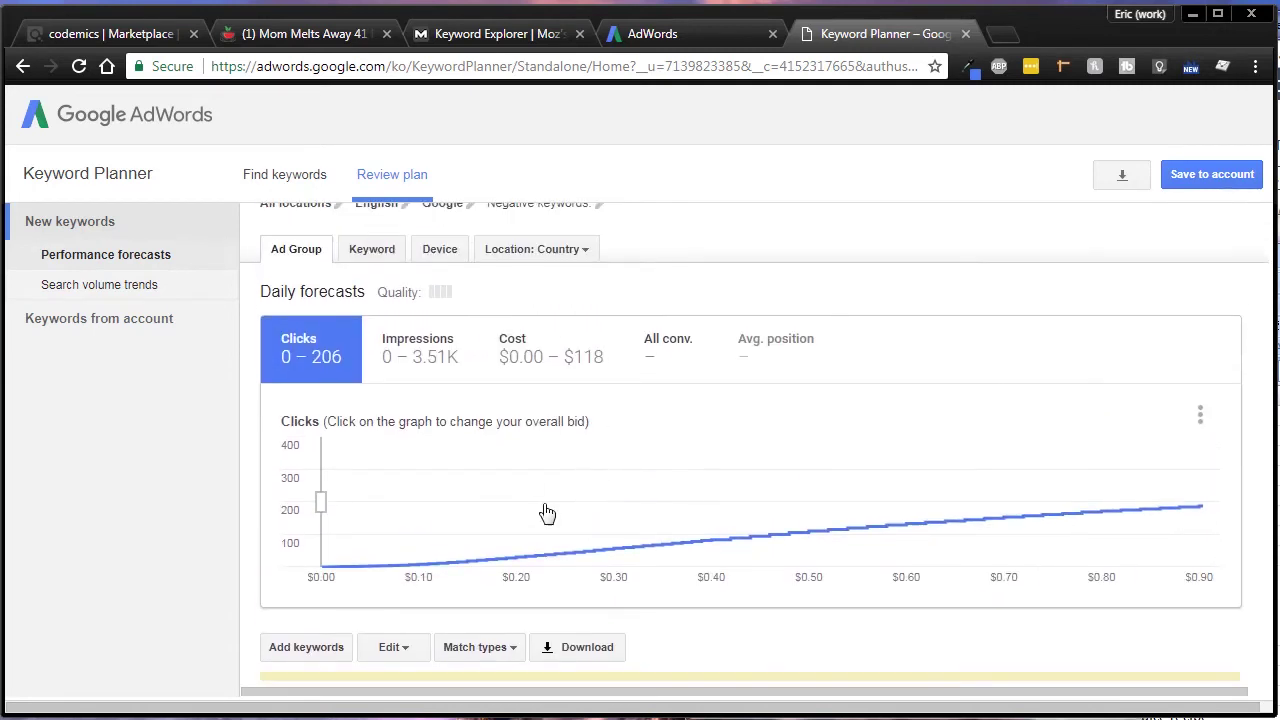
scroll(600, 500, down, 2)
scroll(640, 480, up, 2)
scroll(569, 404, up, 2)
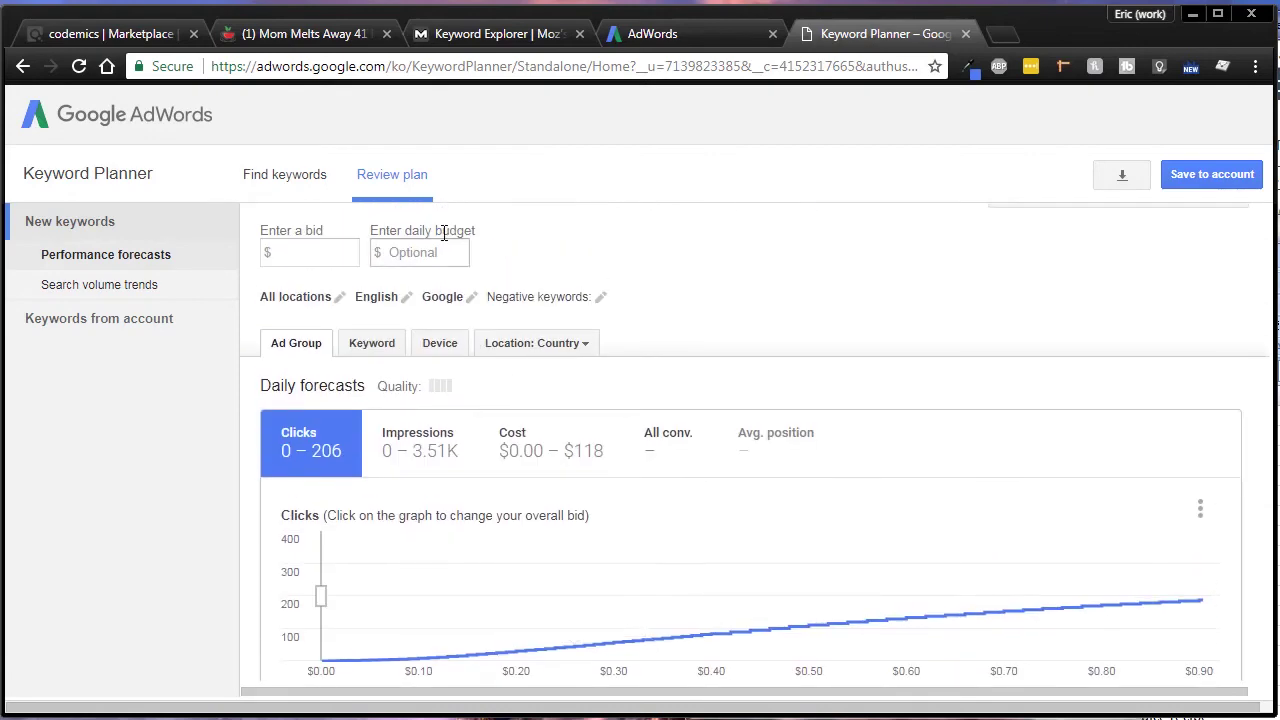
scroll(630, 510, down, 2)
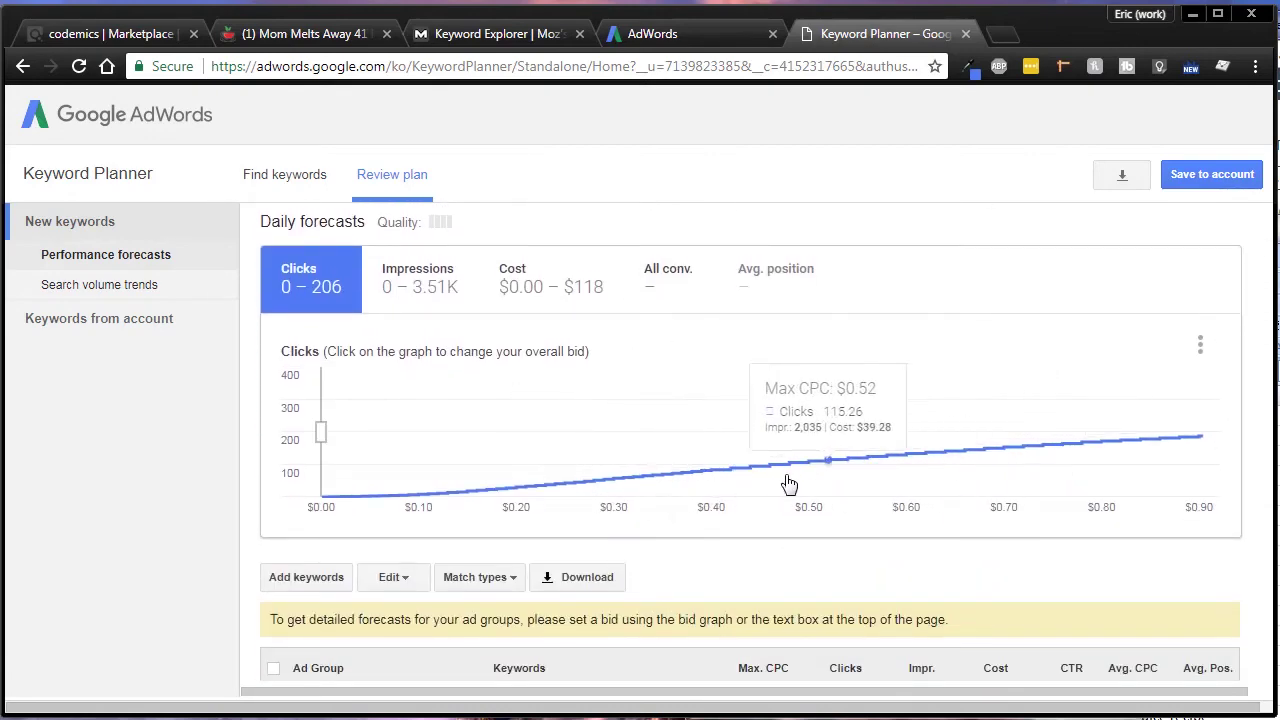
scroll(651, 357, up, 3)
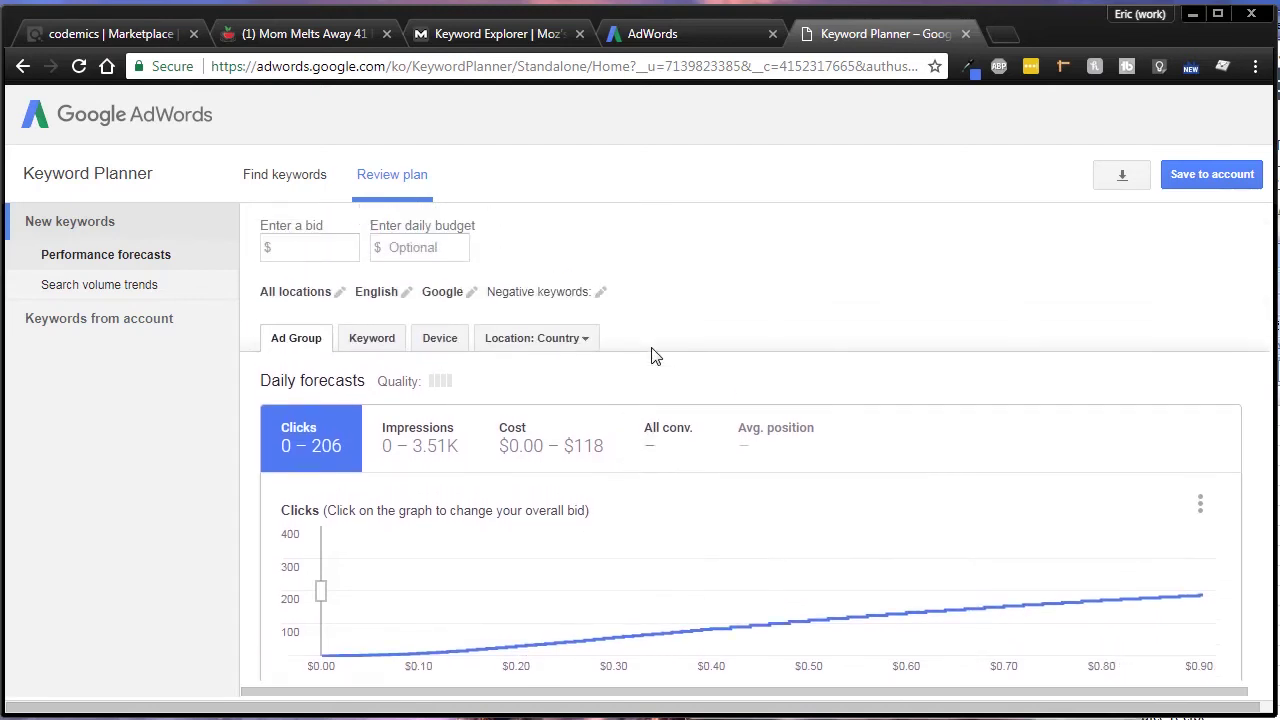
Set the daily budget to $5.00 and choose a $0.21 bid near the peak of the clicks graph.
click(412, 303)
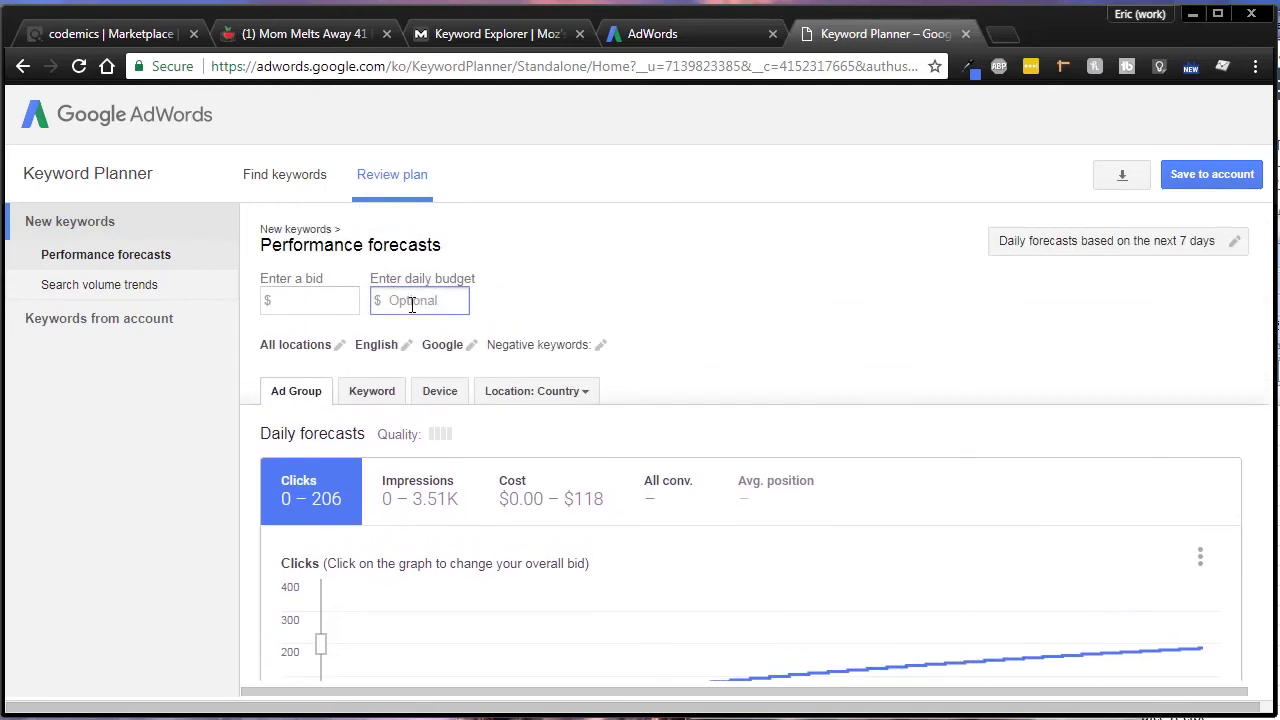
text(5)
click(563, 282)
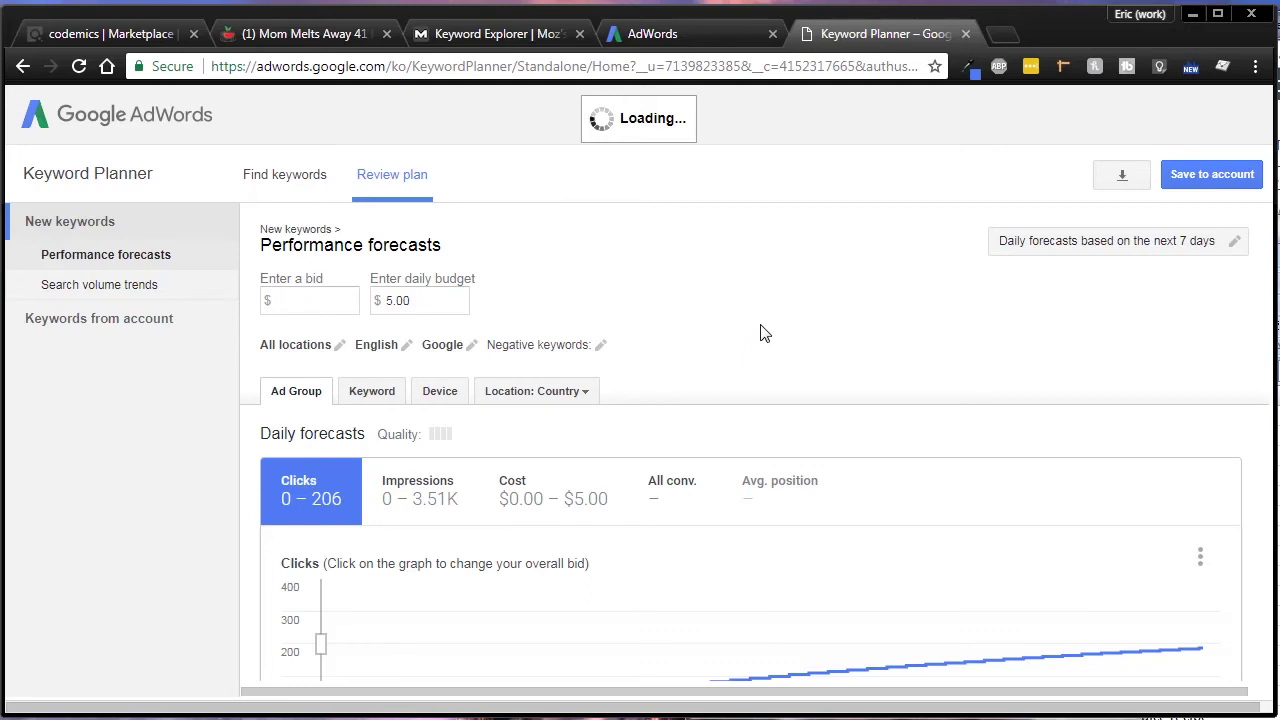
scroll(810, 360, down, 2)
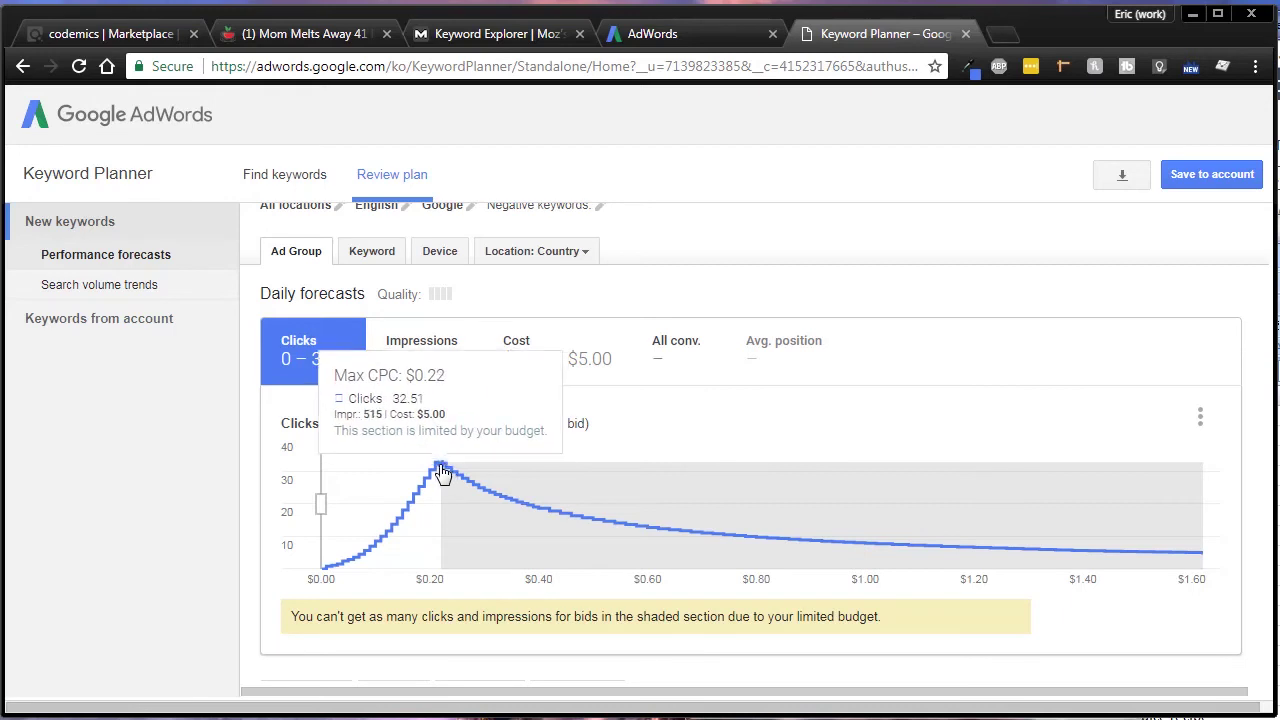
click(441, 474)
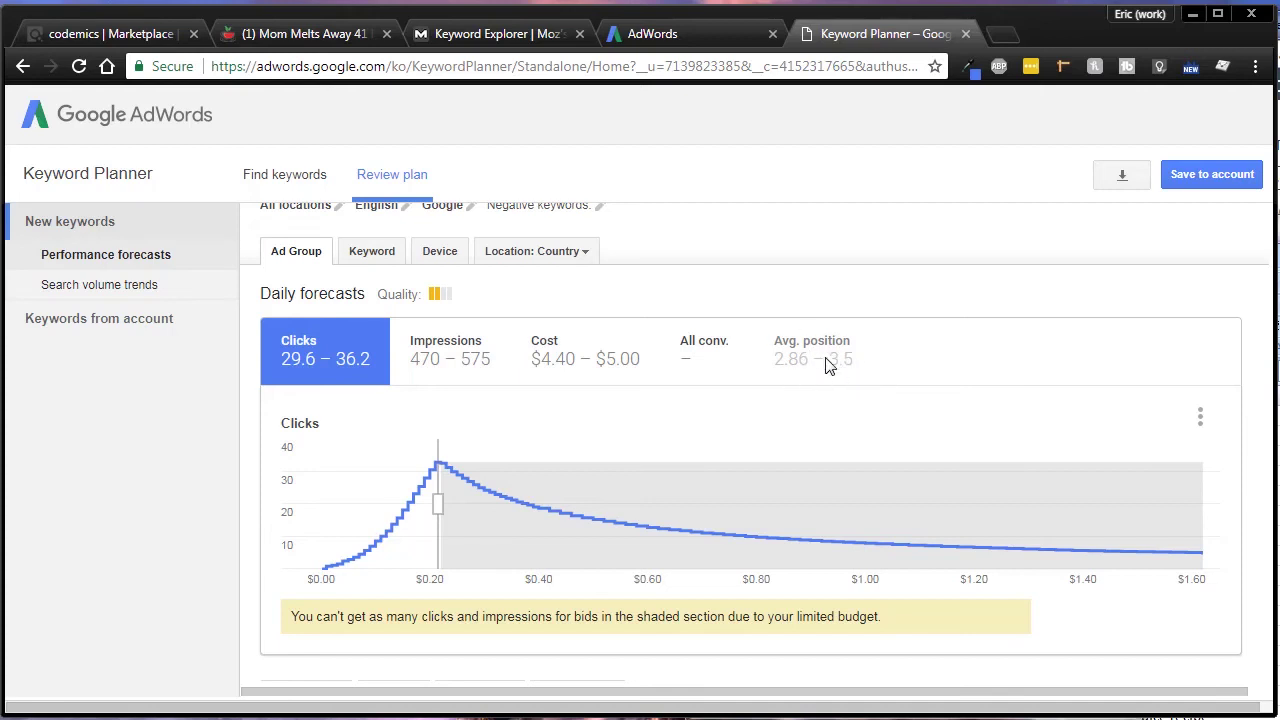
Examine the juice diet ad group's forecast CTR, average CPC and average position, and compare them with the clicks graph.
scroll(907, 391, down, 3)
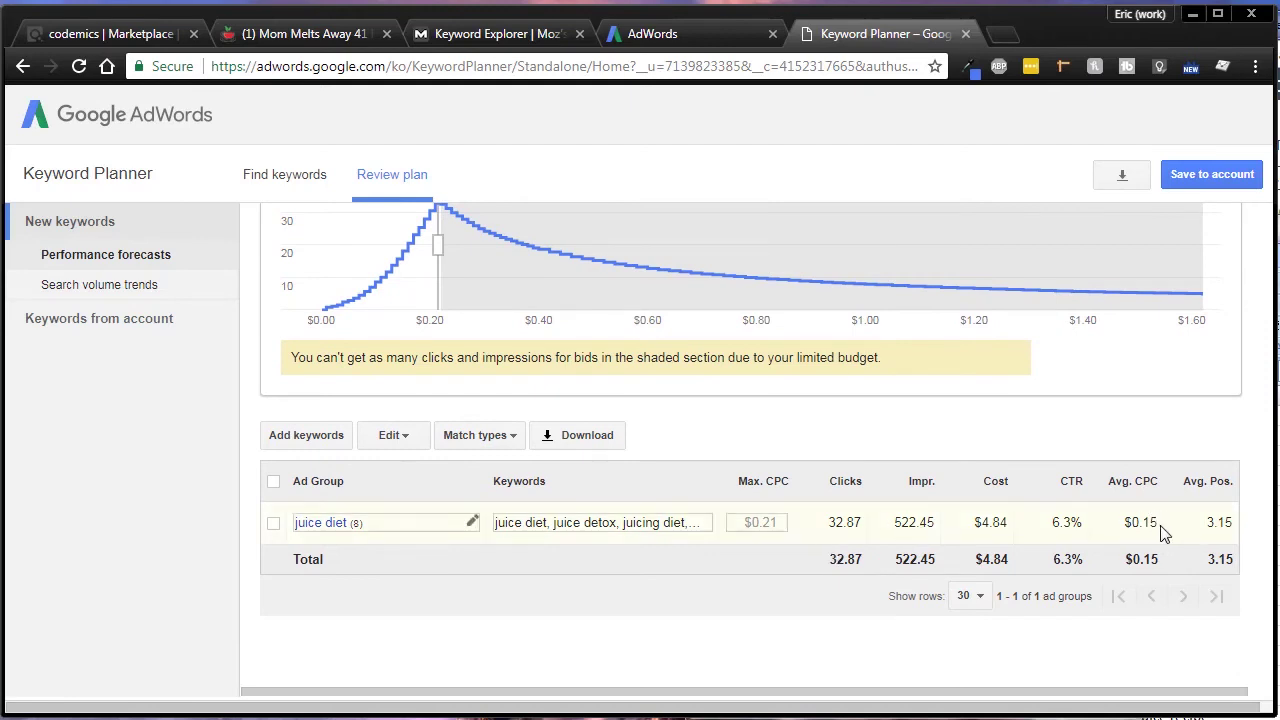
drag(1158, 527, 1220, 521)
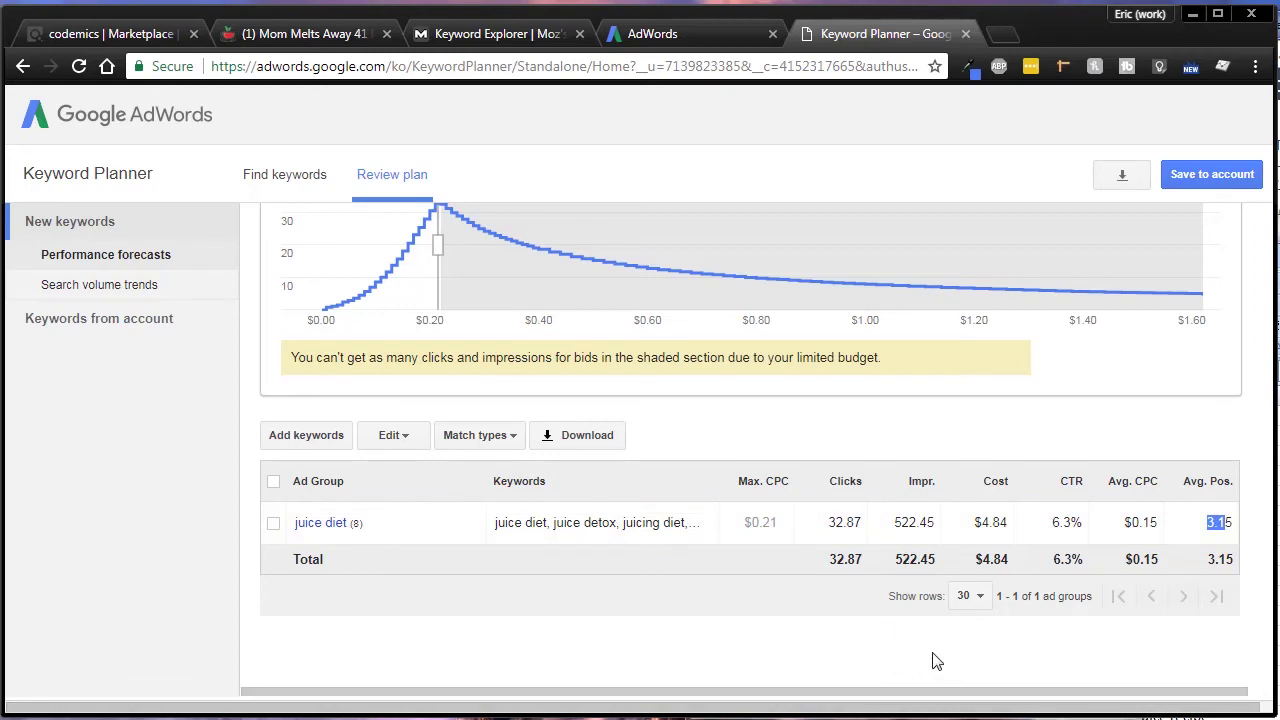
drag(1054, 522, 1087, 530)
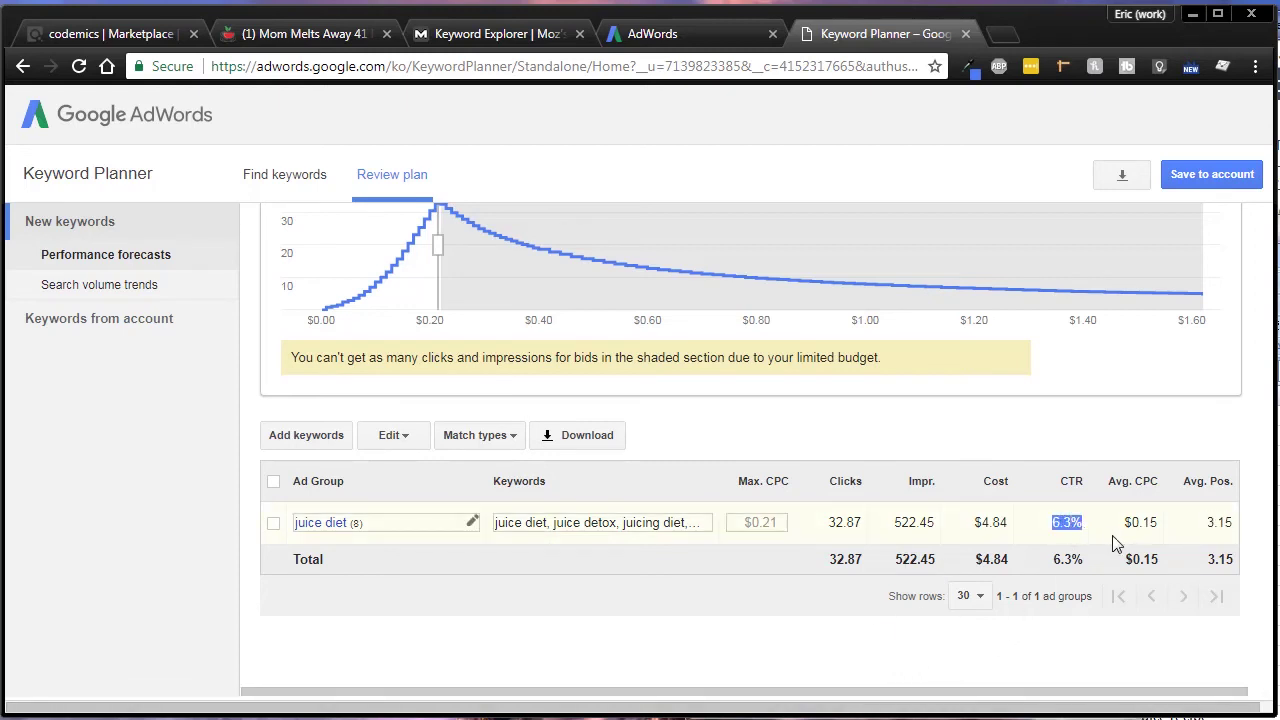
scroll(1060, 500, up, 2)
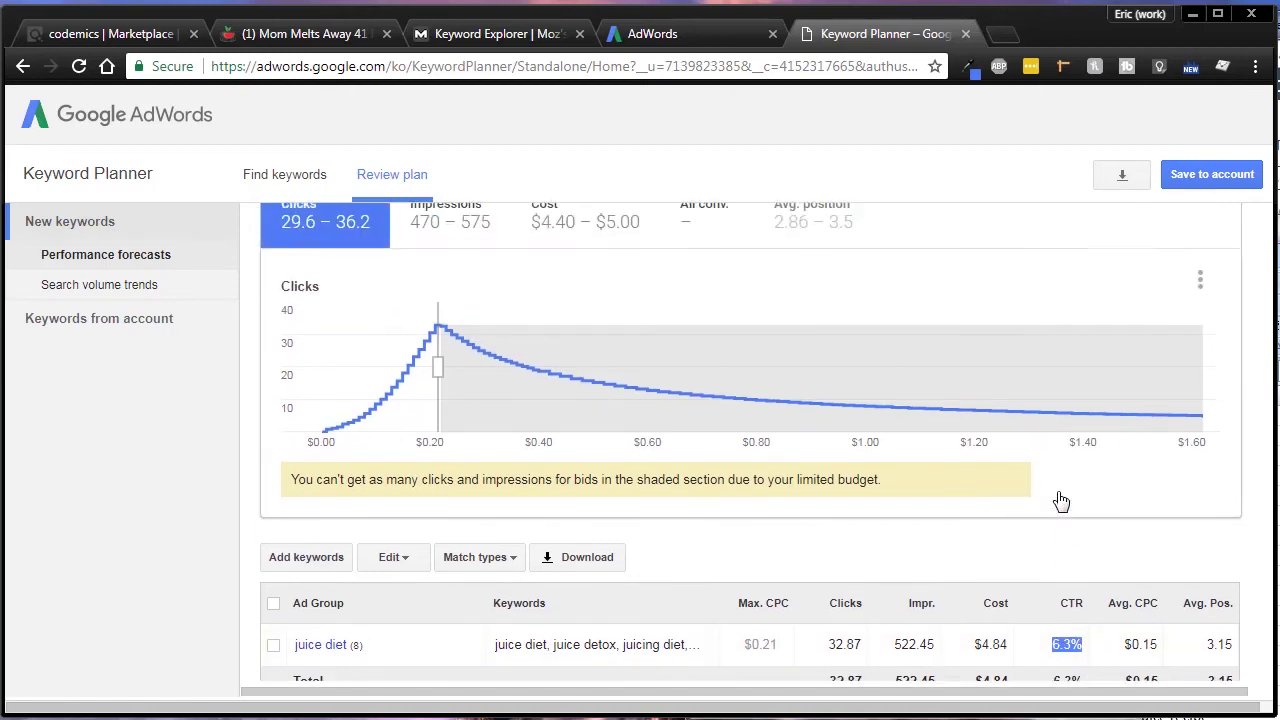
scroll(1060, 500, up, 3)
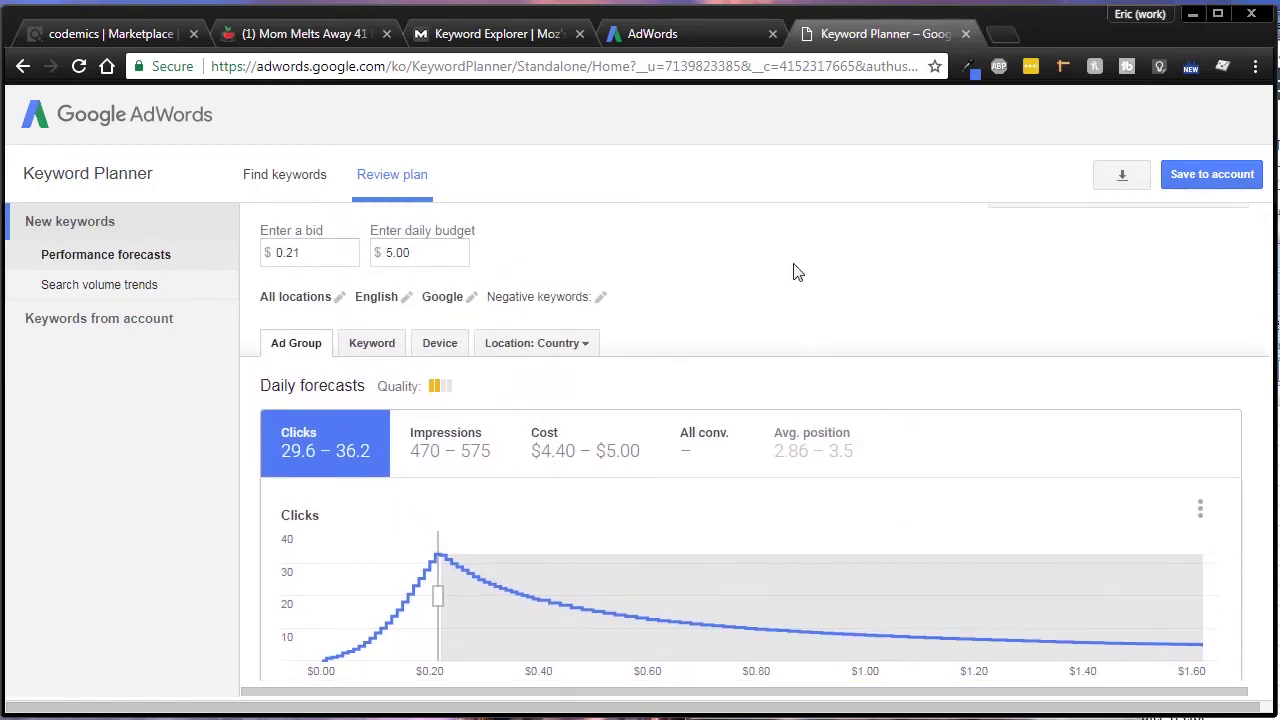
scroll(857, 349, down, 4)
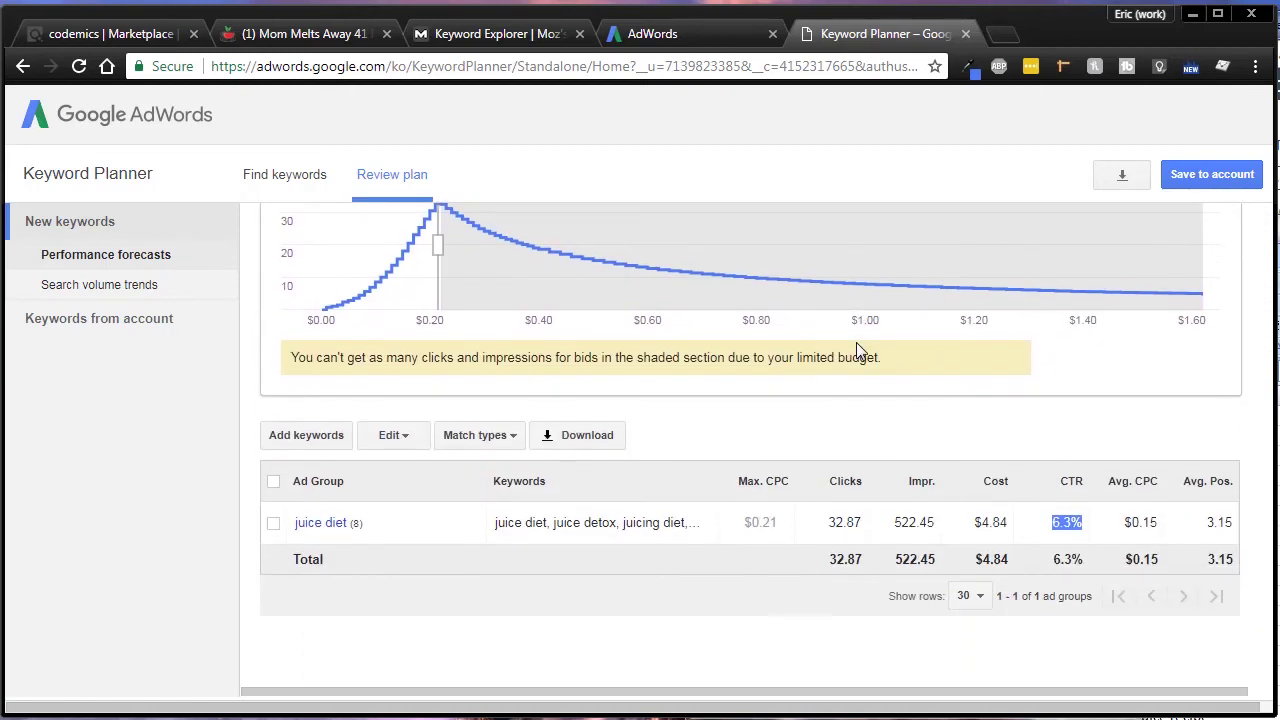
scroll(963, 430, up, 1)
scroll(930, 420, up, 3)
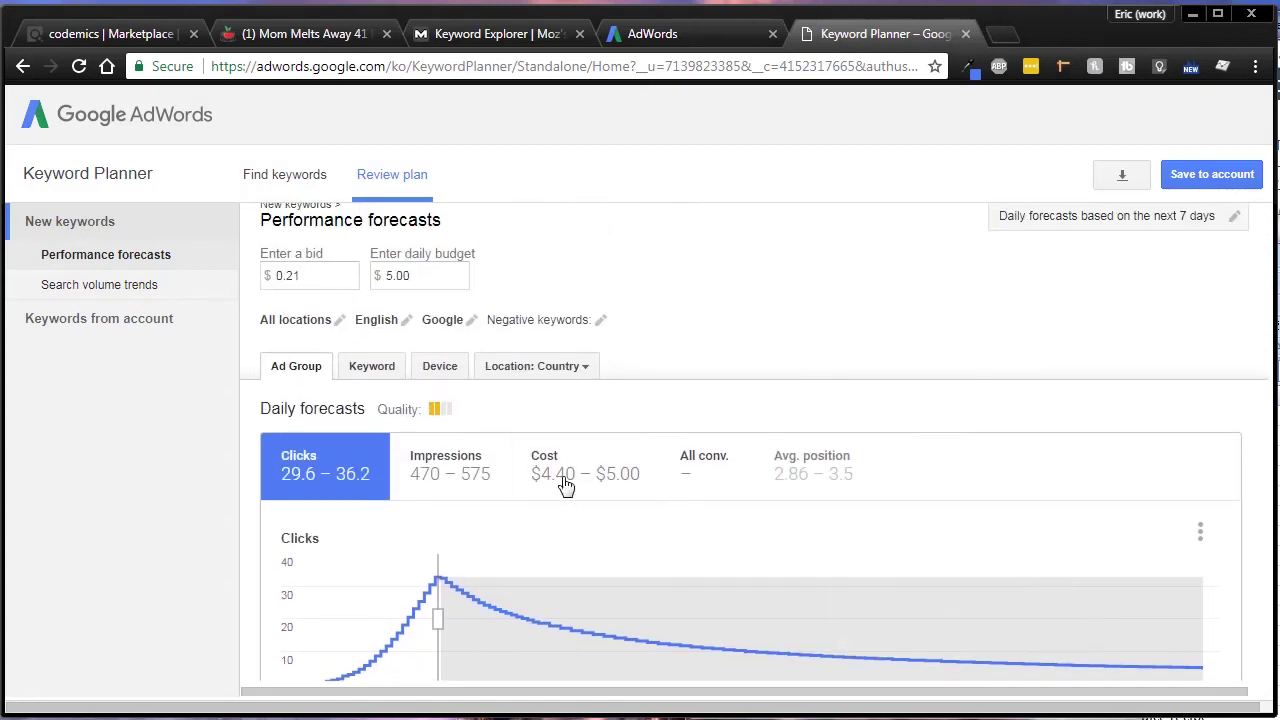
scroll(545, 500, down, 2)
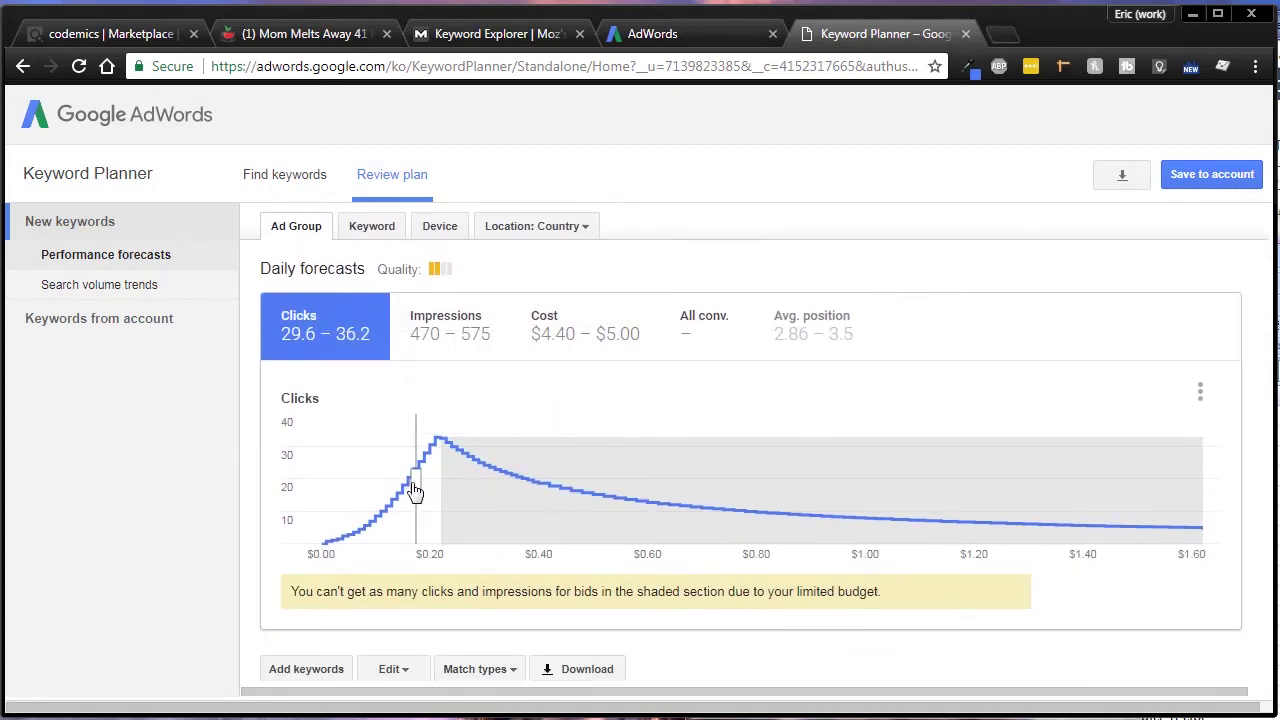
scroll(500, 400, up, 2)
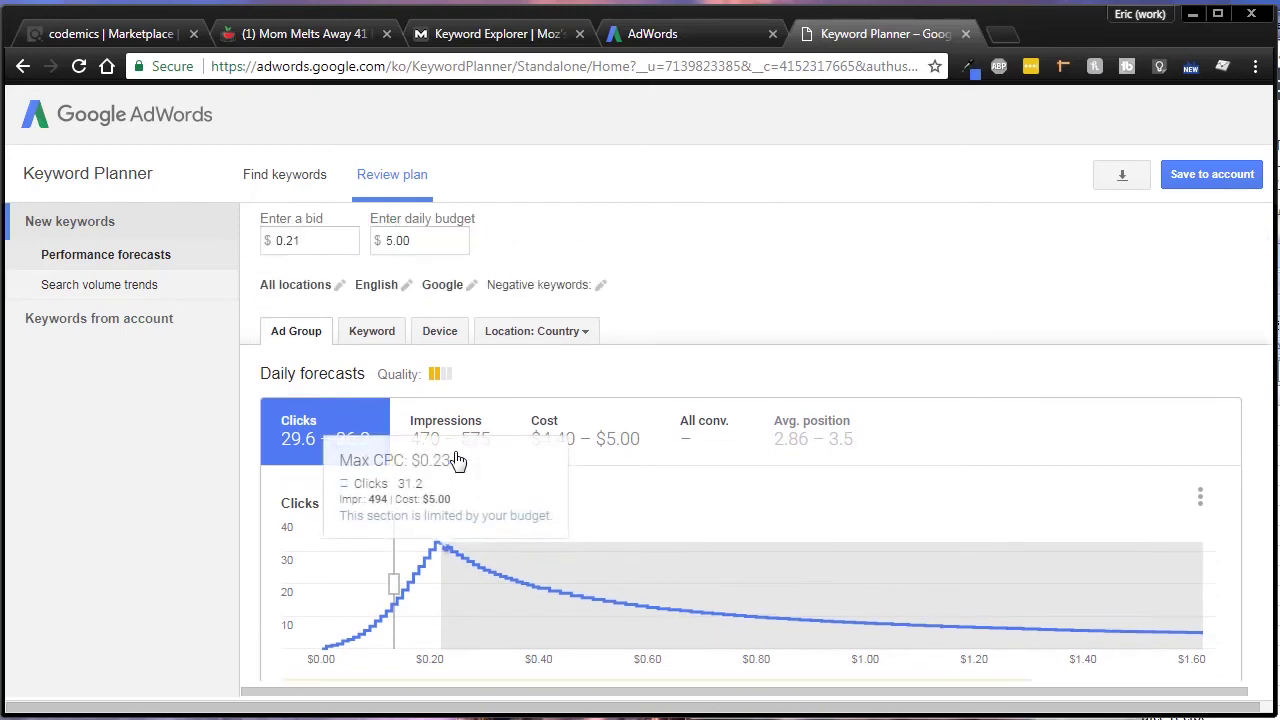
Try a lower bid of about $0.09 on the rising part of the daily clicks graph.
scroll(560, 443, down, 1)
scroll(576, 443, down, 2)
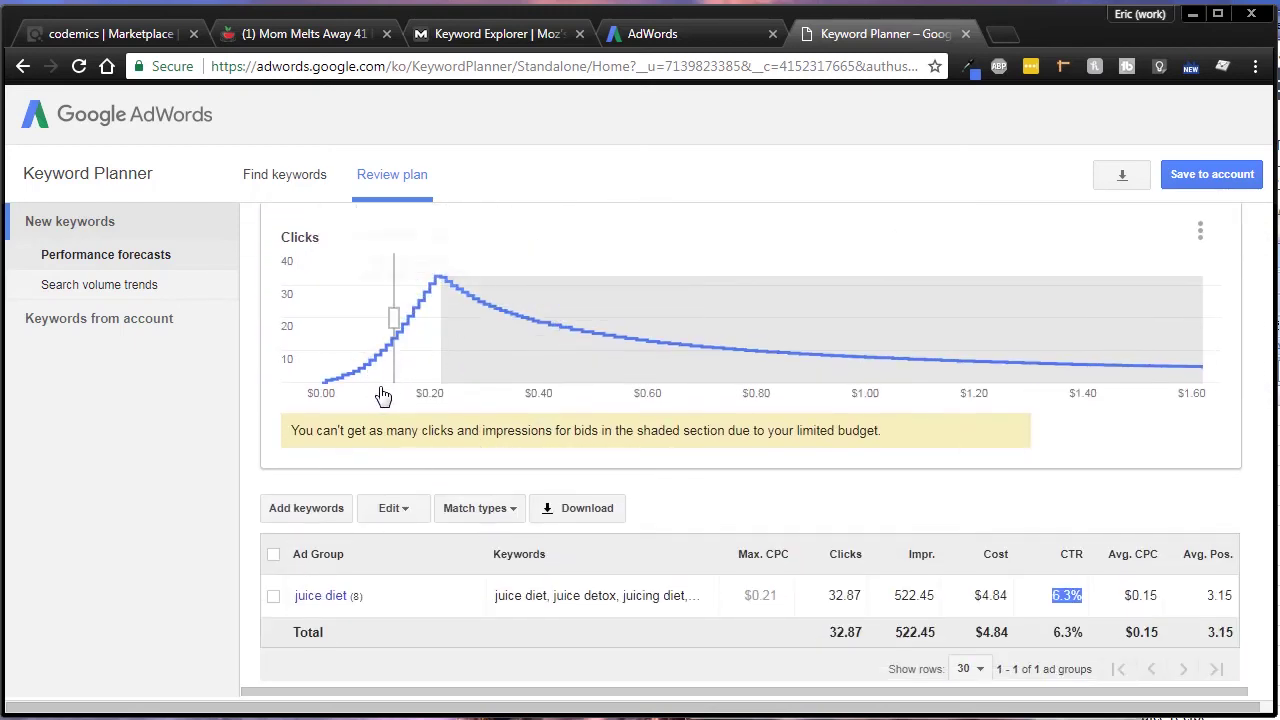
click(378, 325)
click(374, 325)
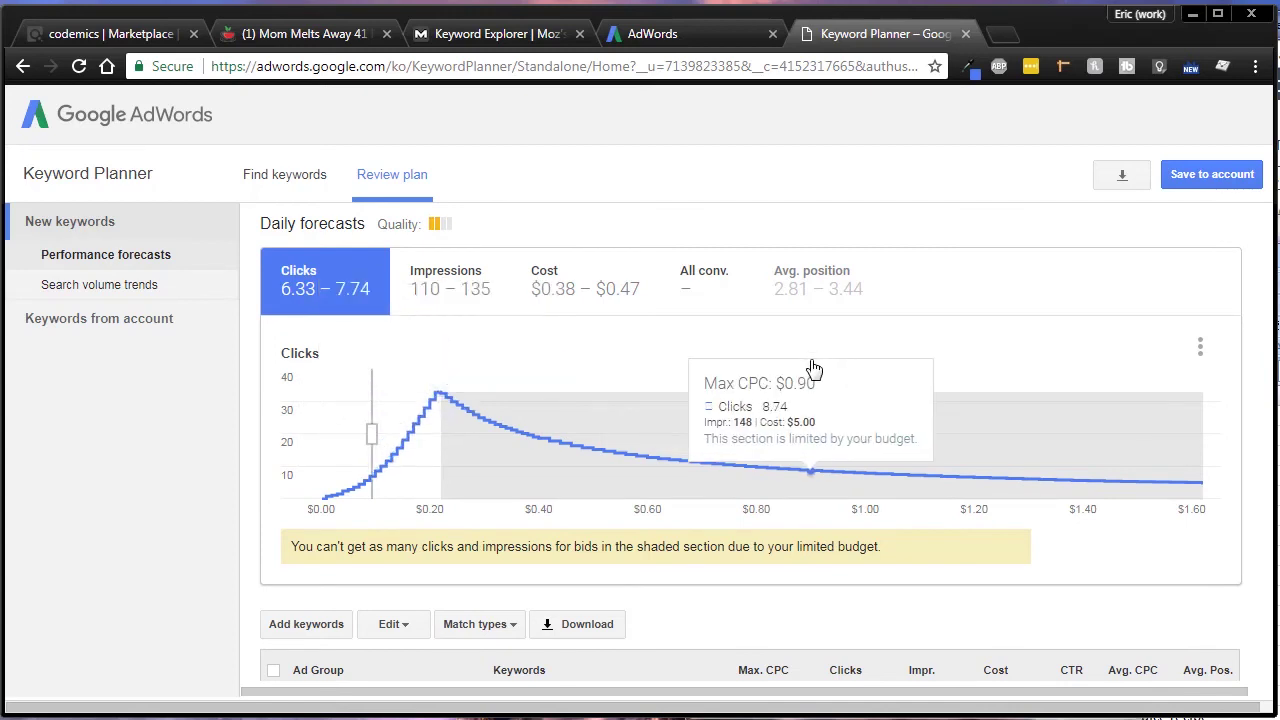
Set the bid to $0.21 at the peak of the clicks graph and check the bid field against the daily forecasts.
click(440, 400)
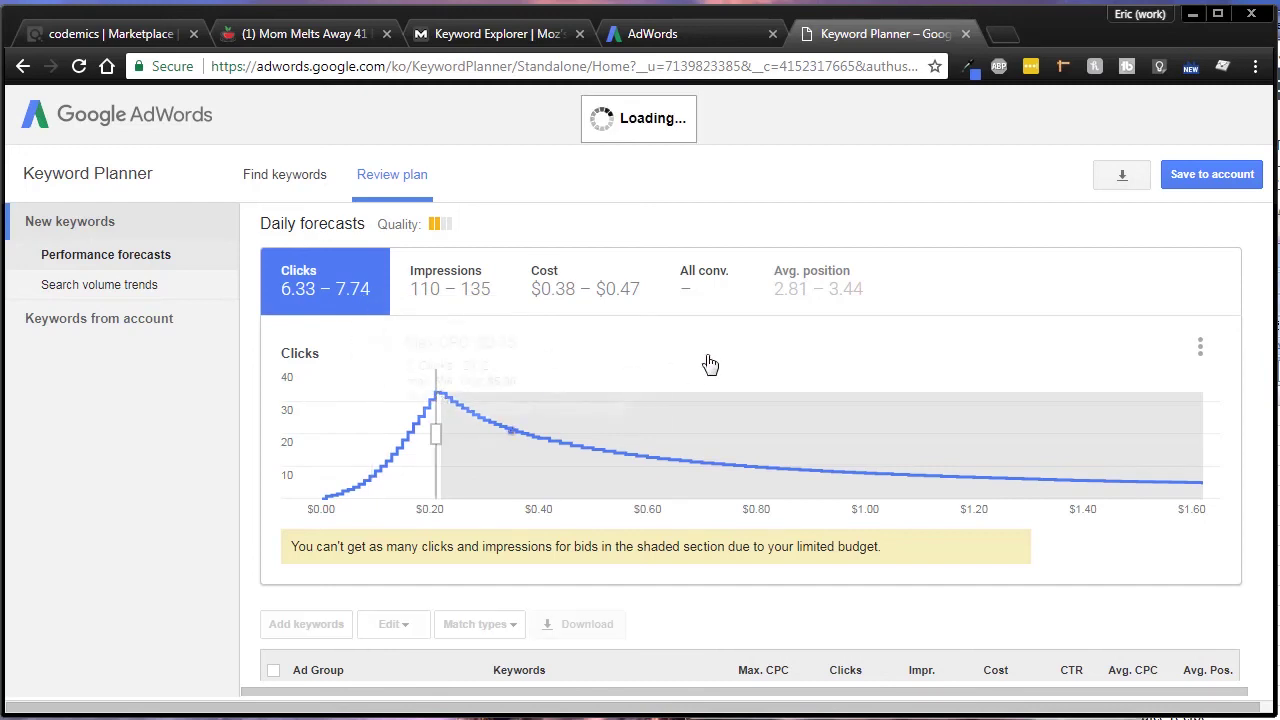
scroll(952, 373, up, 2)
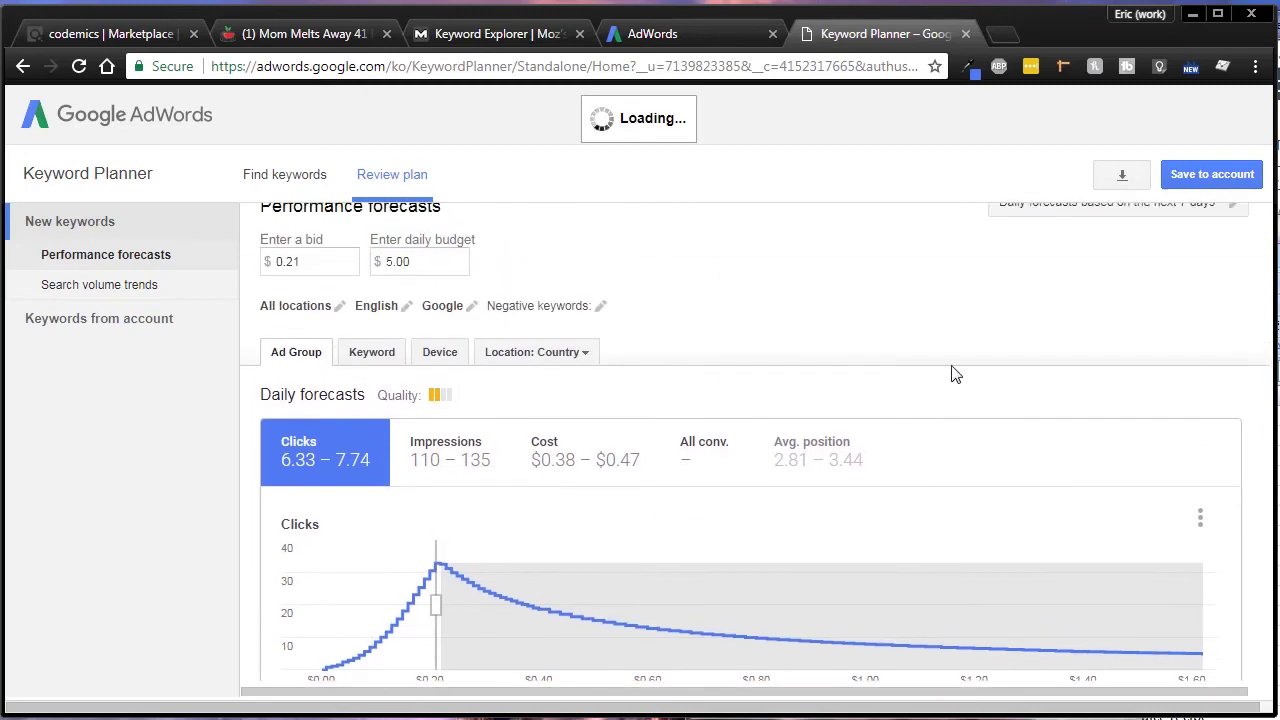
click(306, 298)
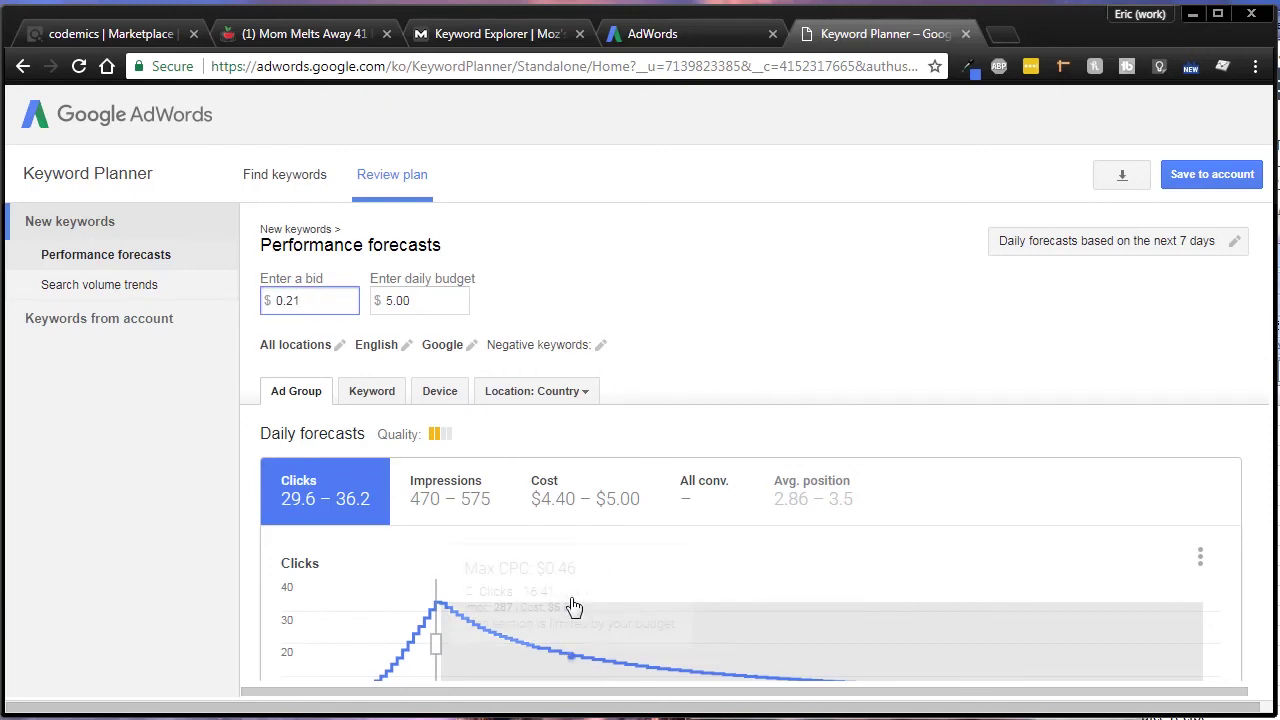
scroll(560, 605, down, 1)
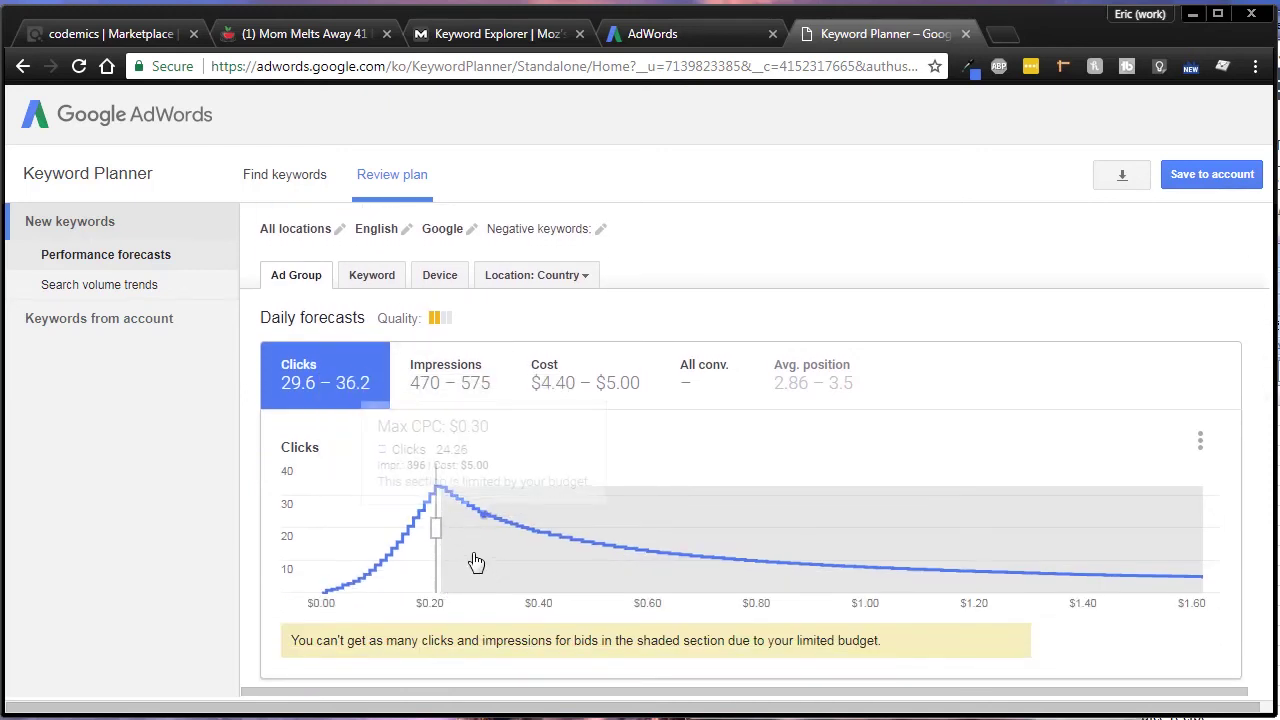
scroll(354, 394, up, 1)
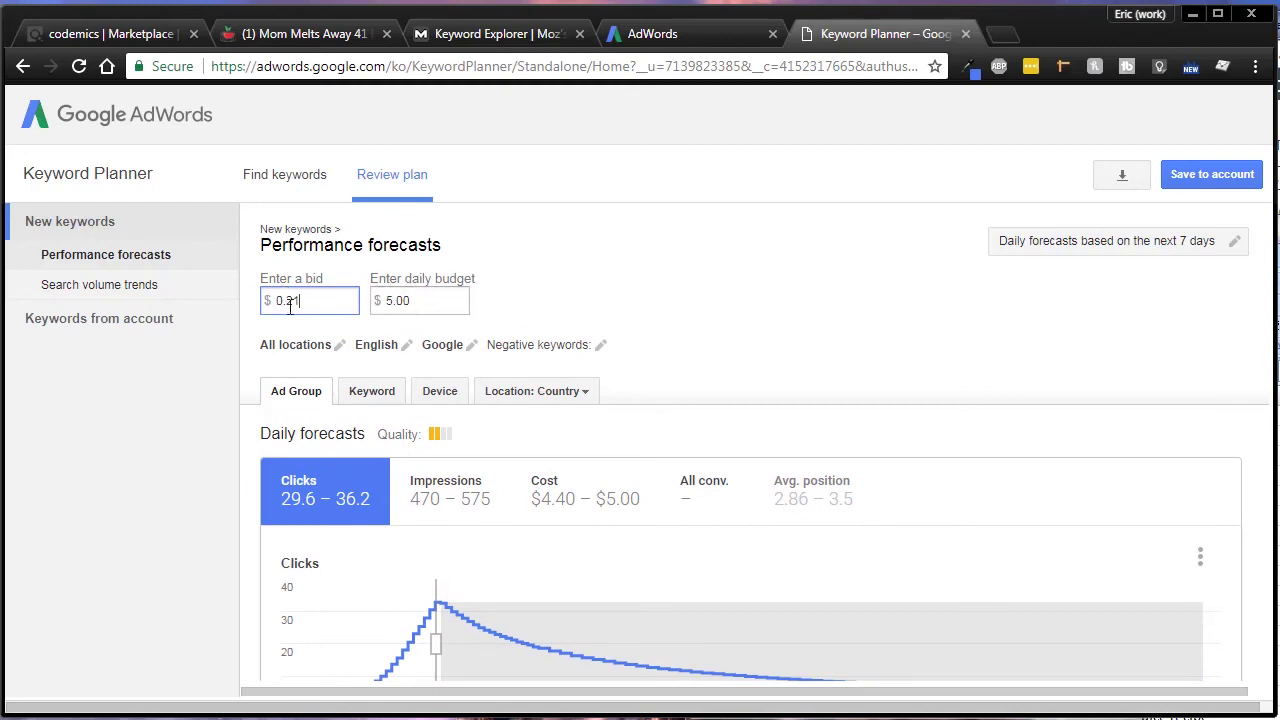
scroll(637, 463, down, 1)
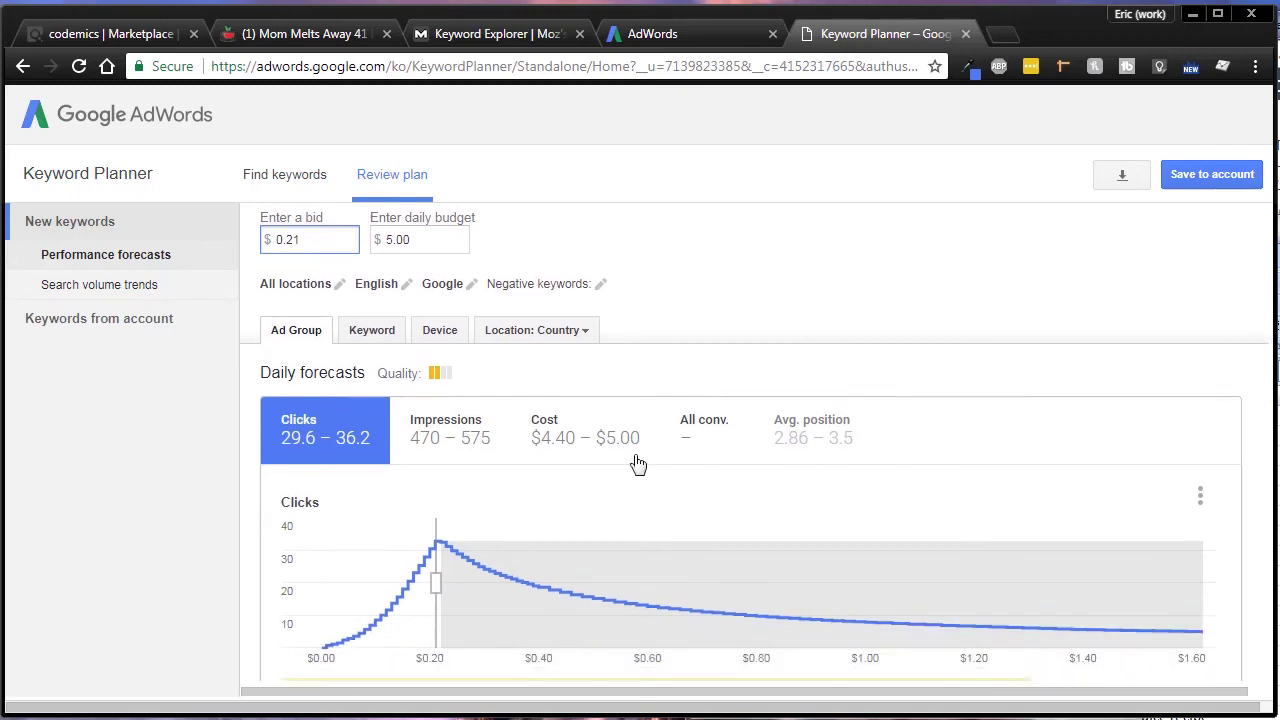
Switch the forecast graph to impressions and compare it with the bid, the daily budget and the juice diet ad group table.
scroll(637, 463, down, 1)
click(443, 400)
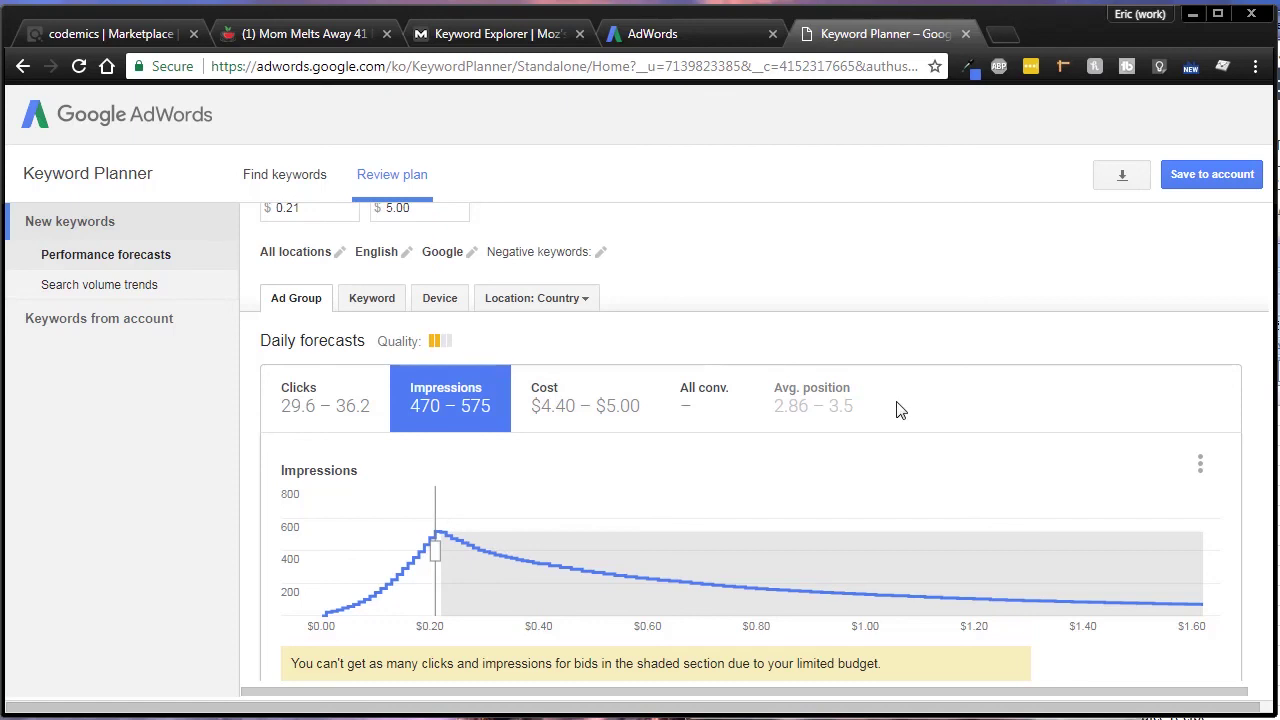
scroll(897, 409, down, 3)
scroll(893, 408, up, 4)
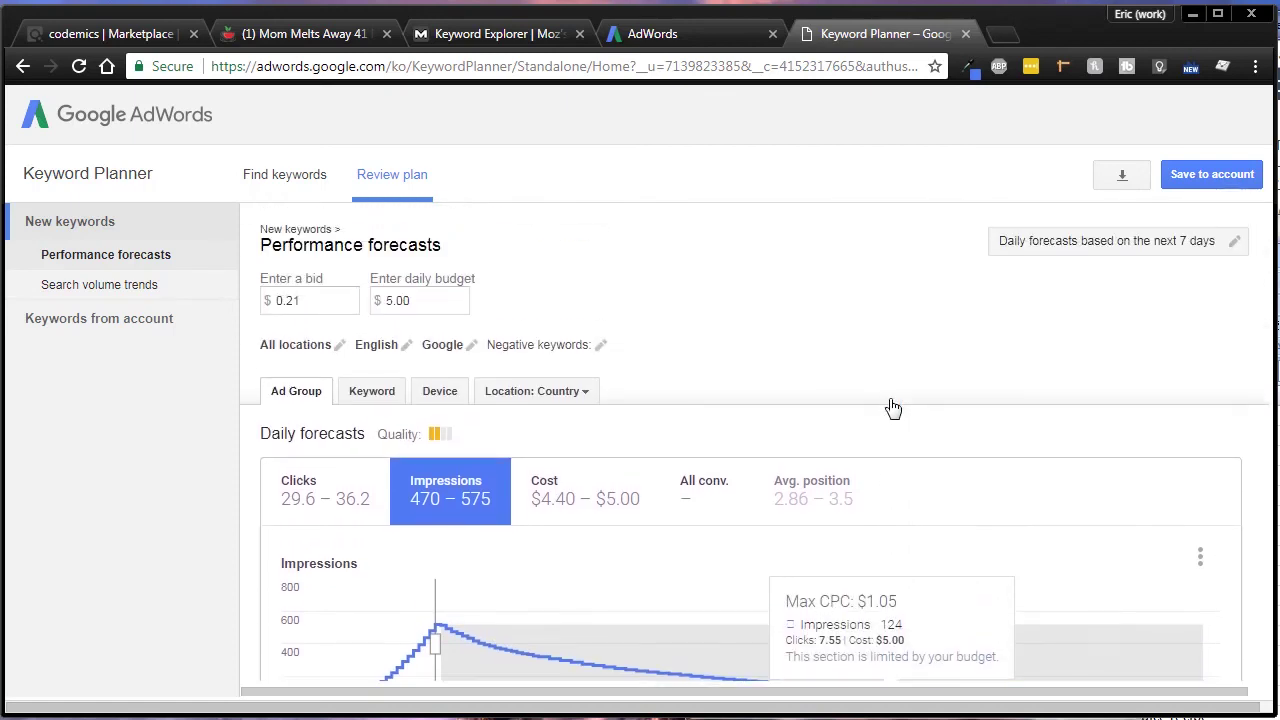
scroll(893, 408, down, 4)
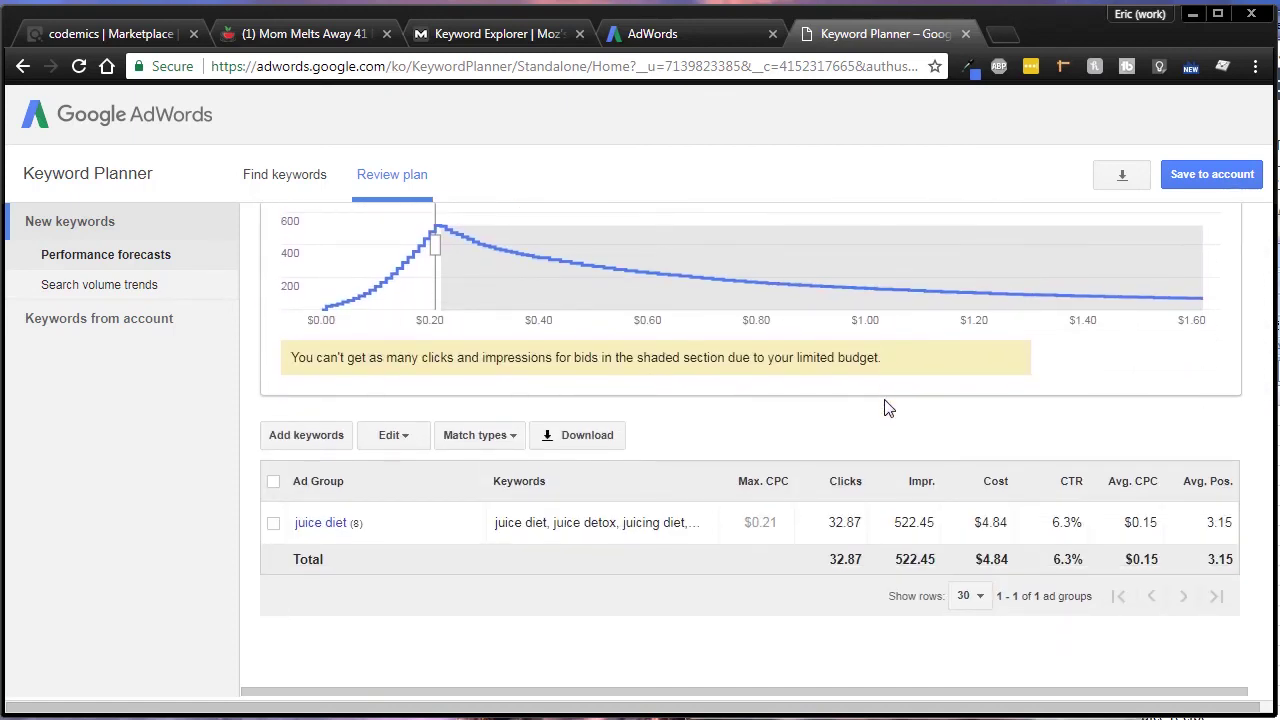
scroll(885, 408, up, 4)
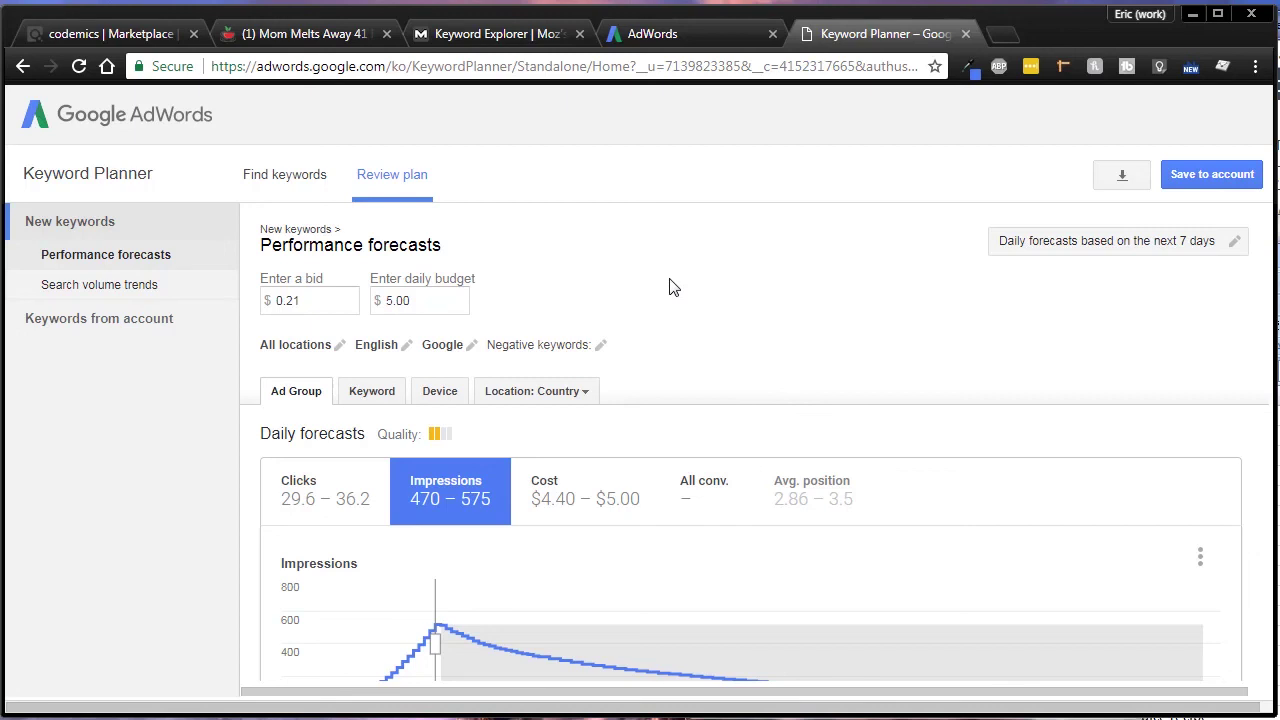
scroll(697, 337, down, 3)
scroll(697, 337, up, 3)
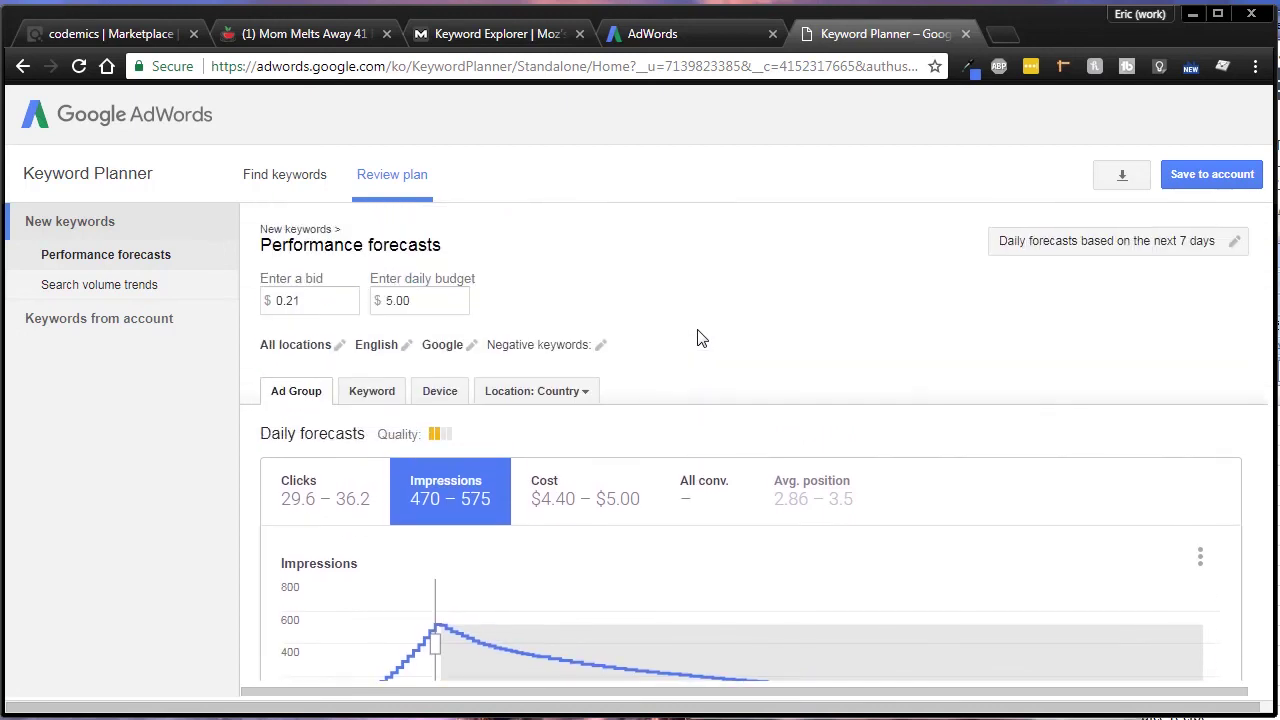